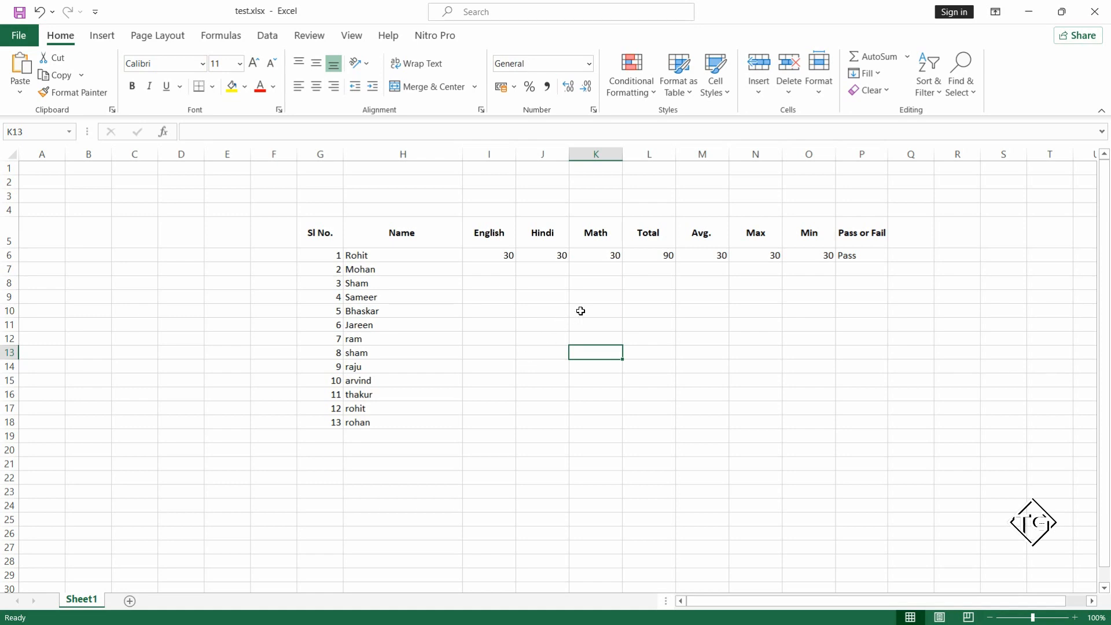
# Examine the student marks table, including the row 6 formulas for Pass or Fail, Min and Max.
pyautogui.click(639, 286)
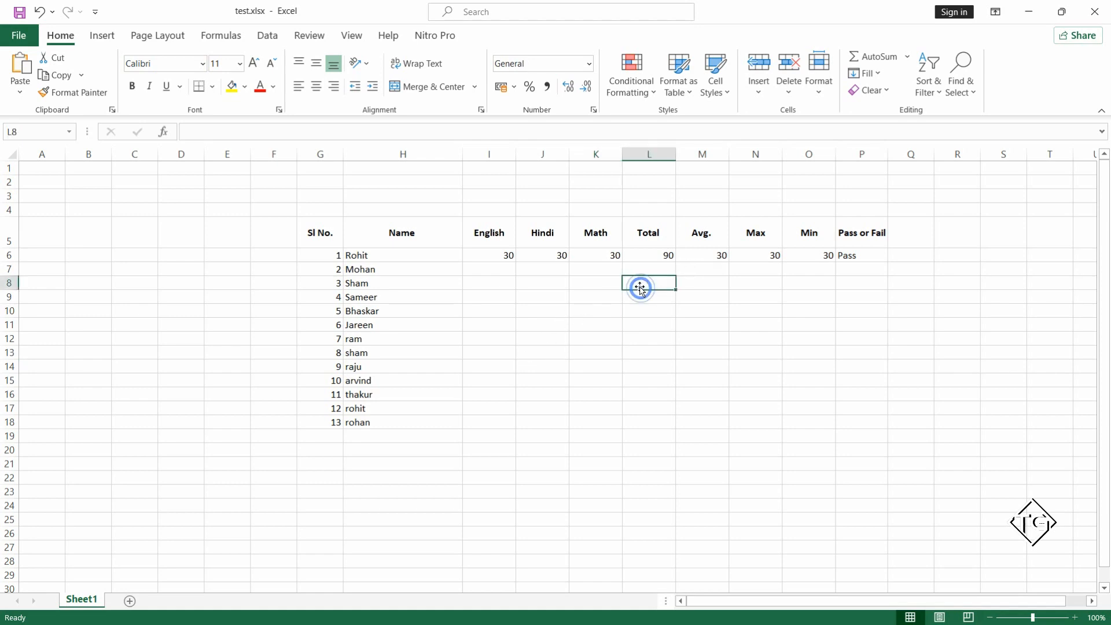
pyautogui.click(840, 257)
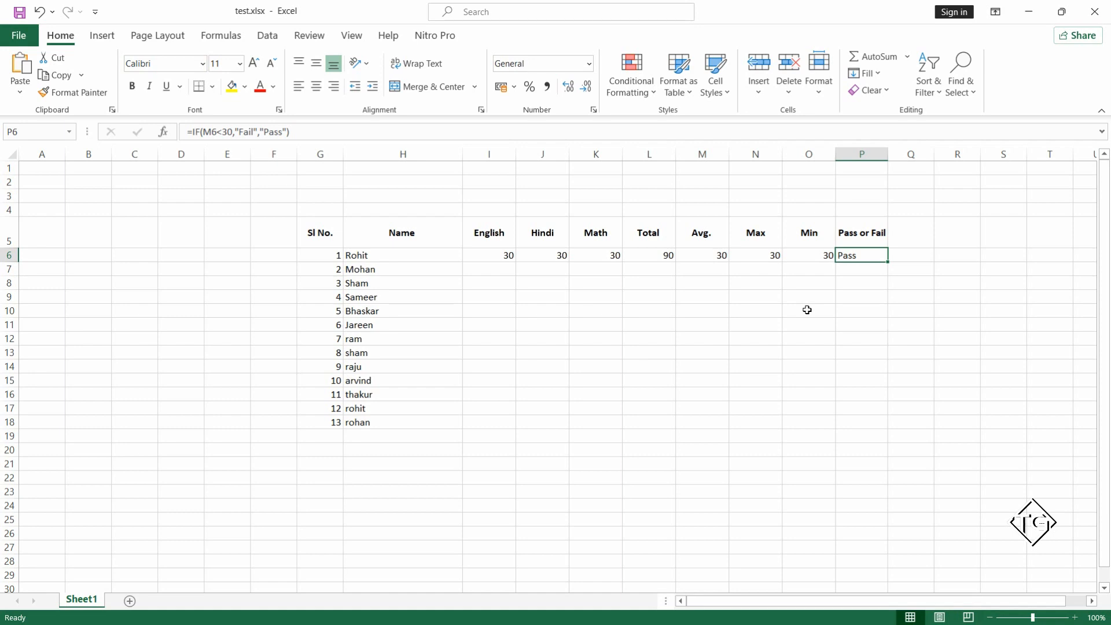
pyautogui.click(811, 255)
pyautogui.click(758, 255)
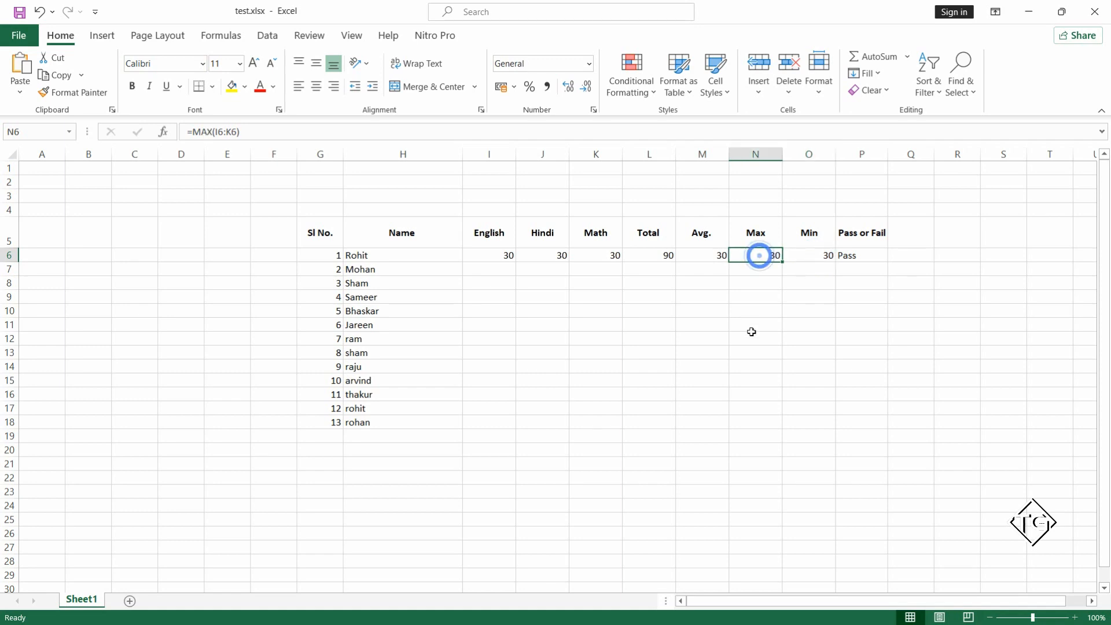
pyautogui.click(750, 330)
pyautogui.click(669, 330)
pyautogui.click(571, 330)
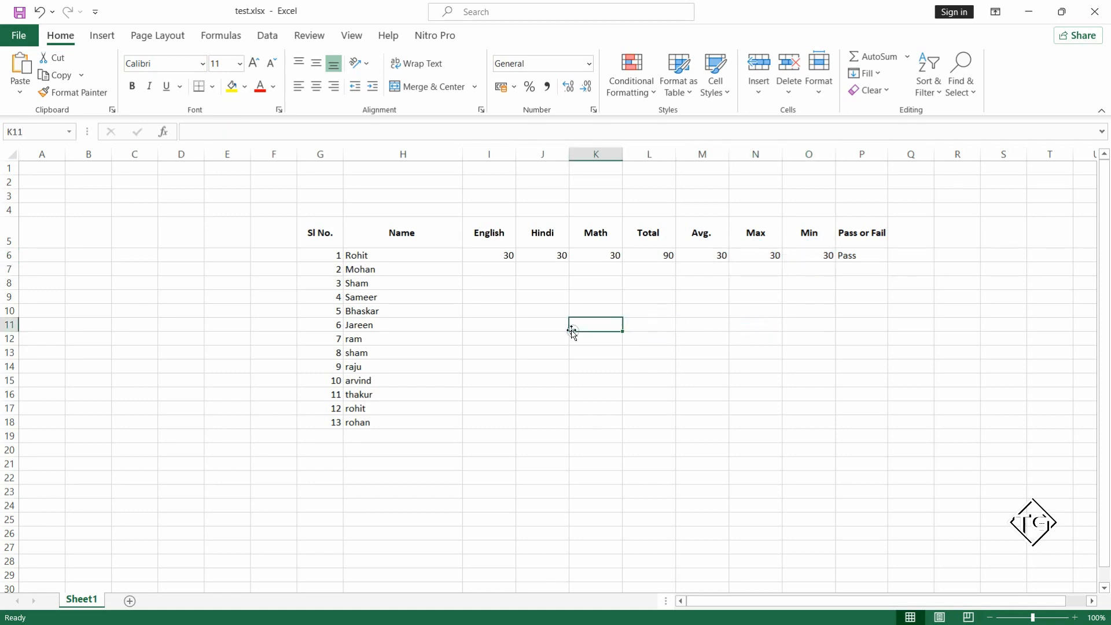
pyautogui.click(315, 234)
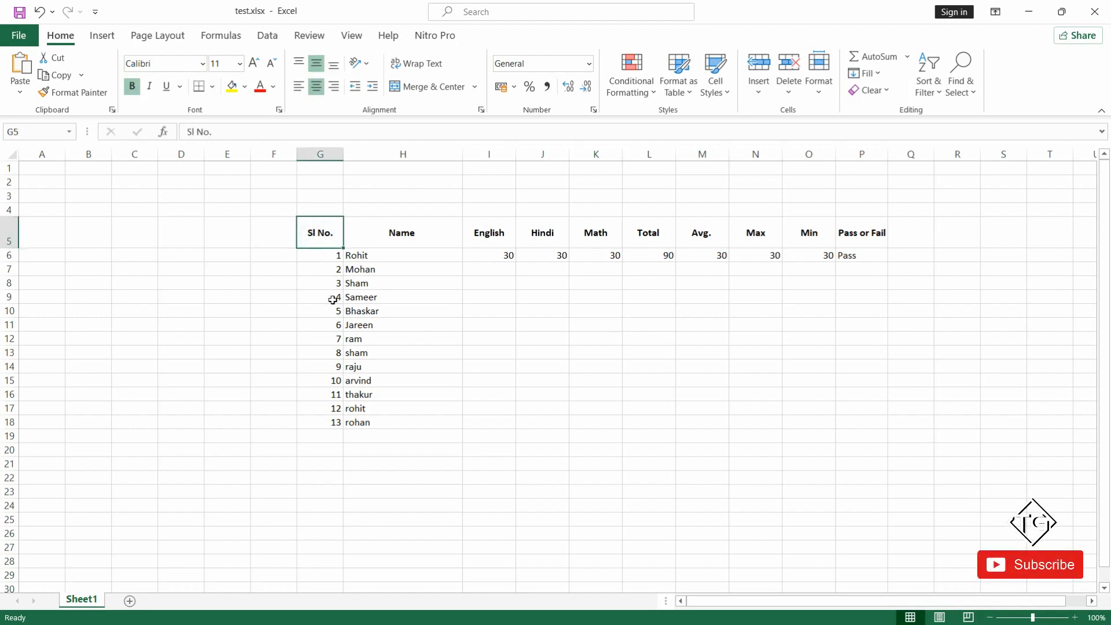
pyautogui.click(445, 305)
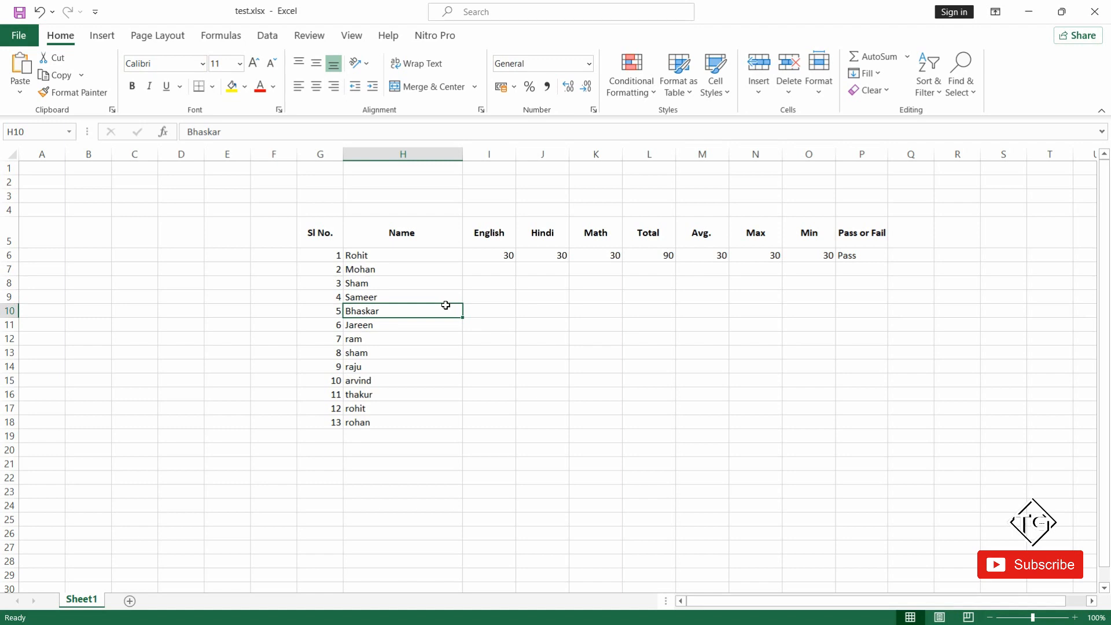
pyautogui.click(494, 327)
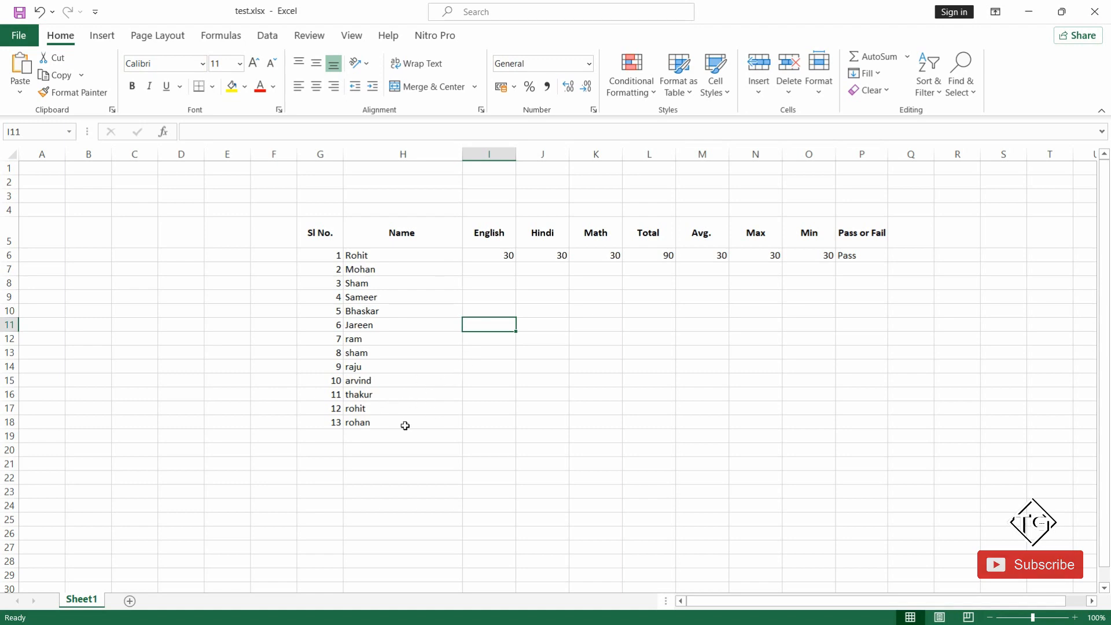
pyautogui.click(317, 207)
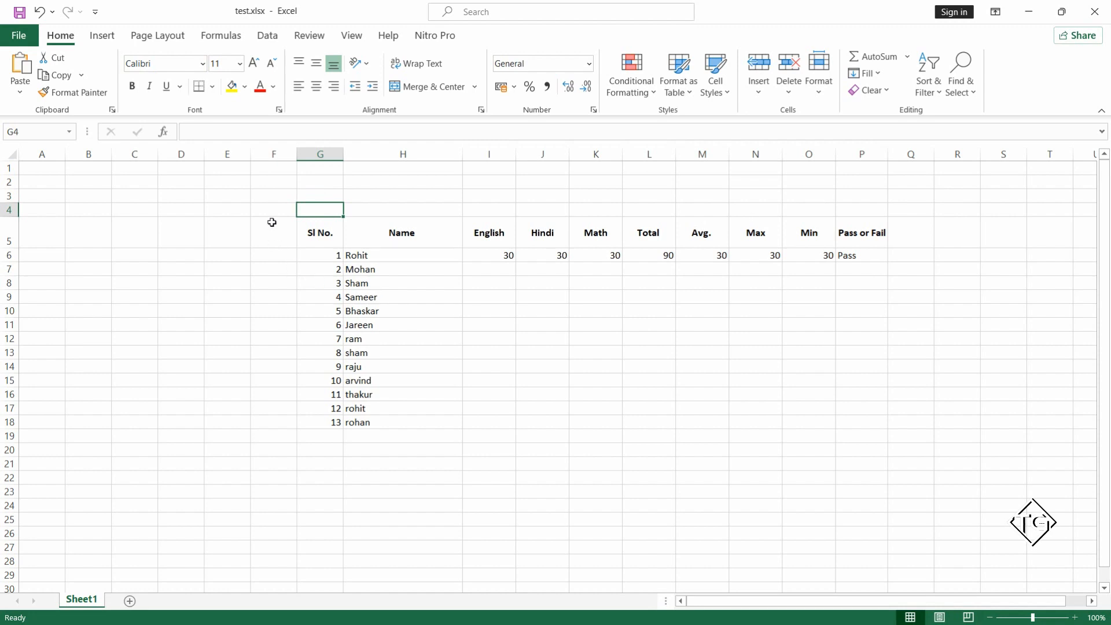
pyautogui.moveTo(270, 211); pyautogui.dragTo(567, 397)
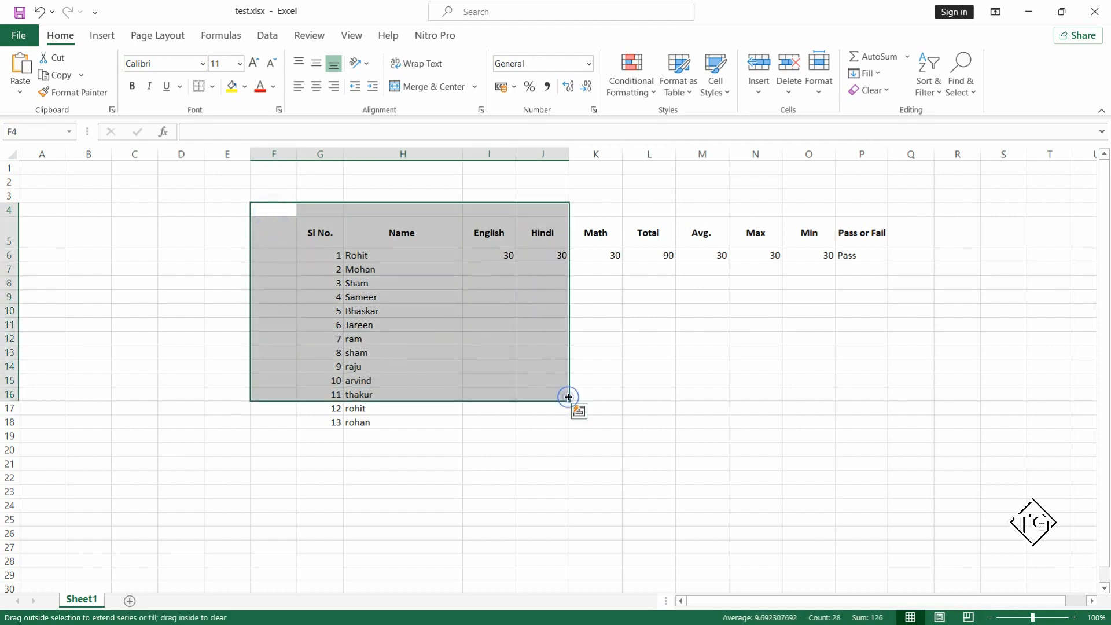
pyautogui.click(745, 357)
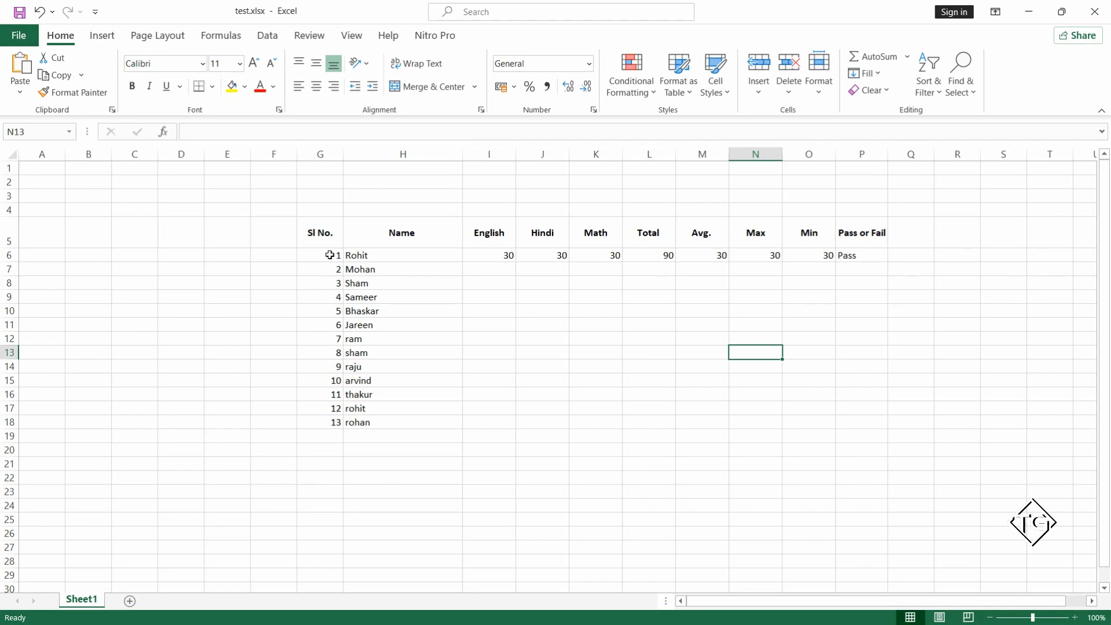
# Clear all the serial numbers in G6:G18 under the Sl No. heading.
pyautogui.moveTo(331, 254); pyautogui.dragTo(329, 422)
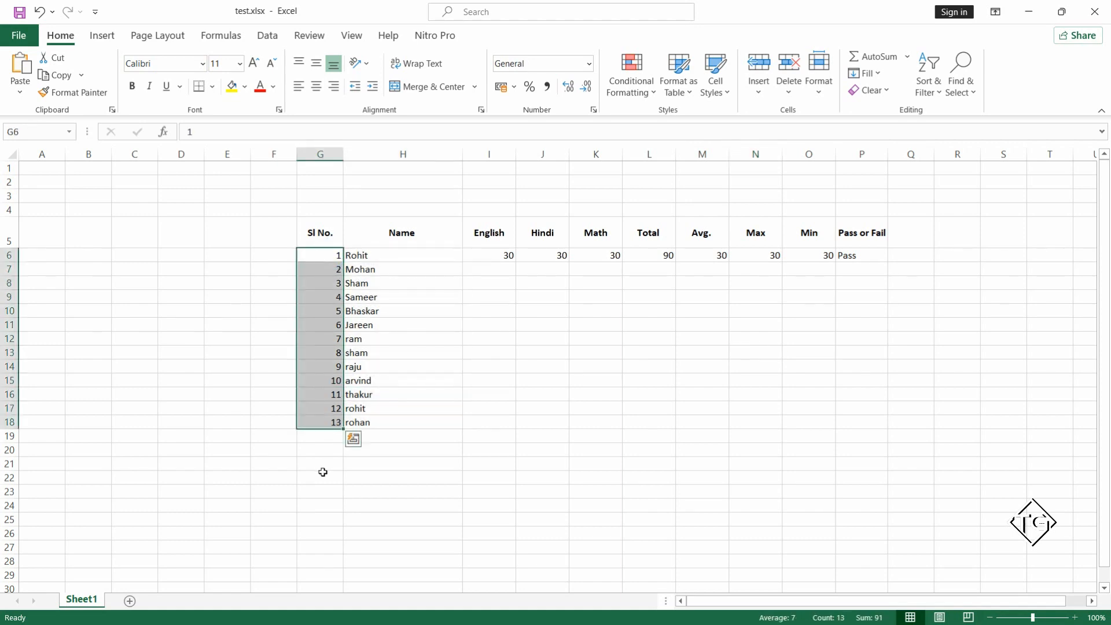
pyautogui.press('Delete')
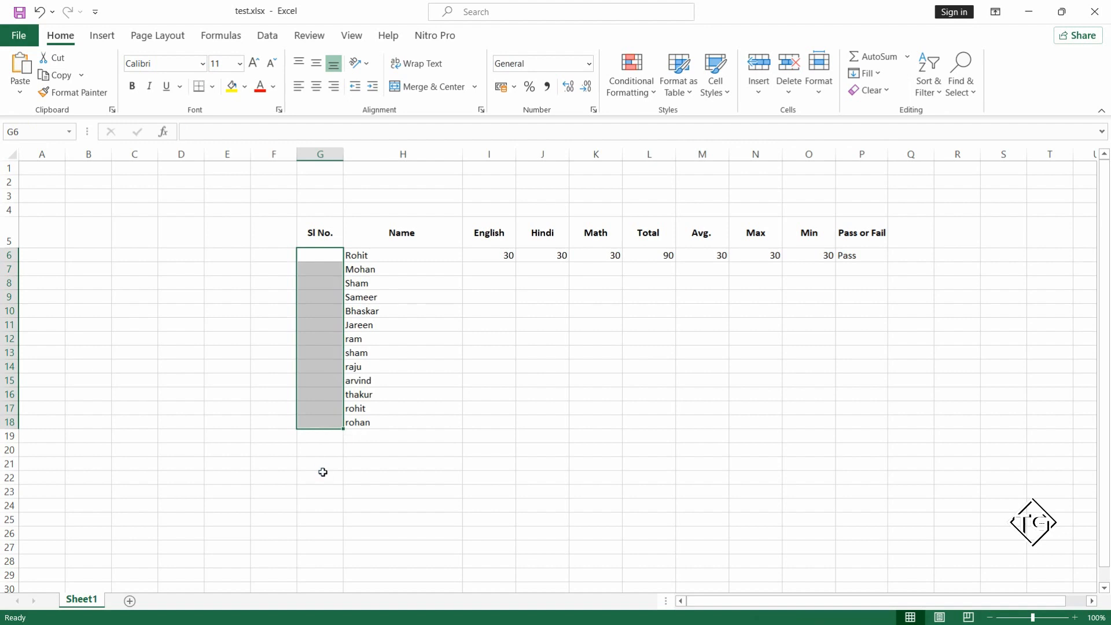
pyautogui.click(378, 411)
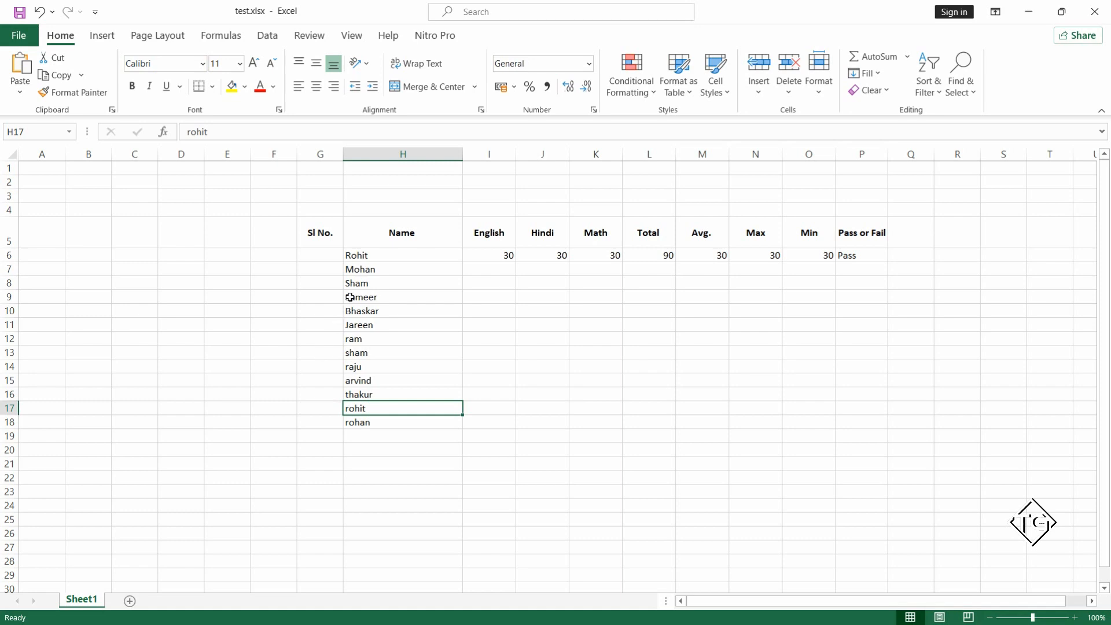
# Enter 1 and 2 in G6 and G7 and extend the number series down to G18.
pyautogui.click(325, 255)
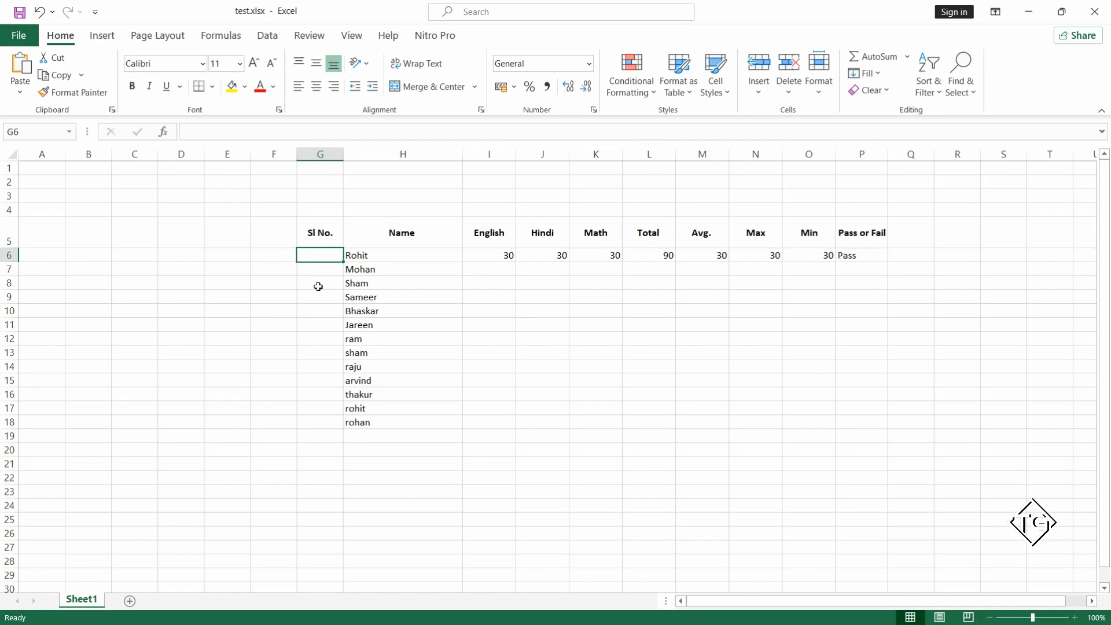
pyautogui.write('1')
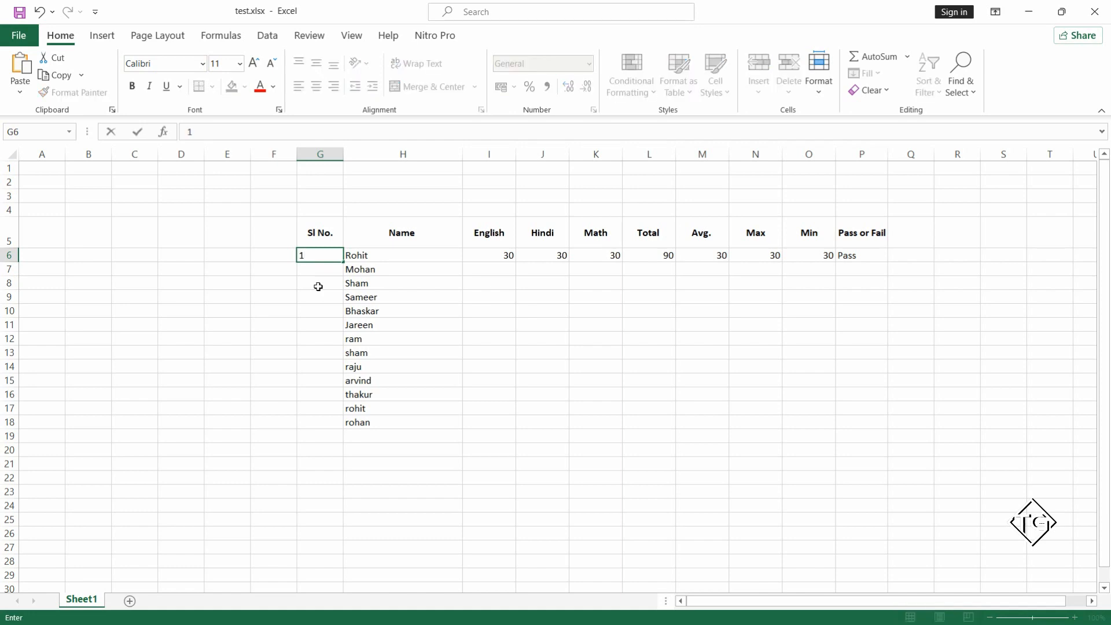
pyautogui.press('Return')
pyautogui.write('2')
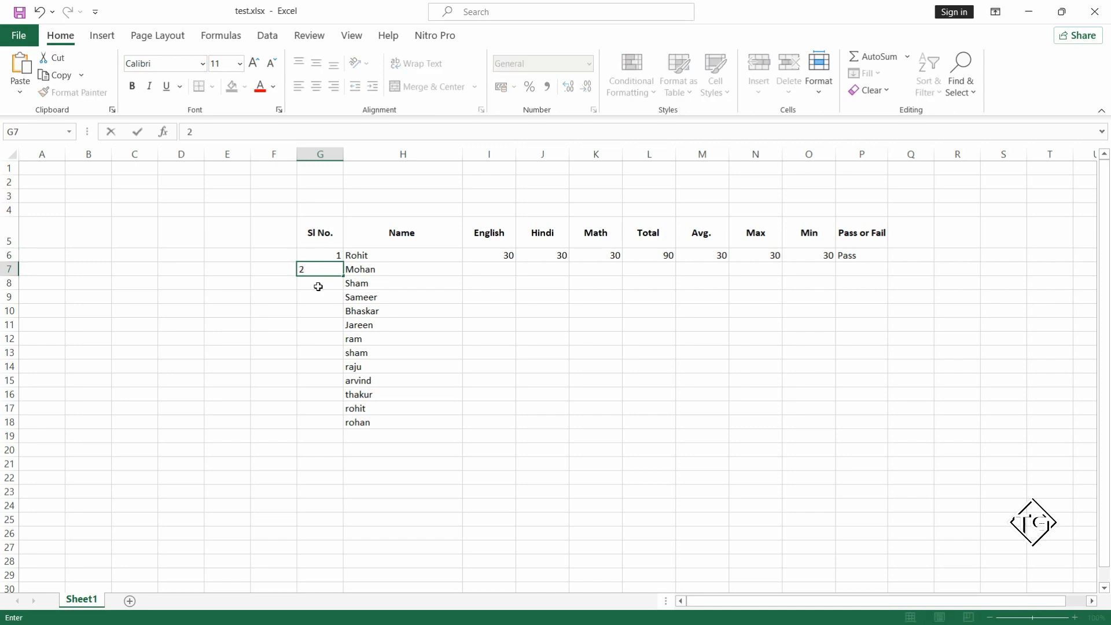
pyautogui.press('Up')
pyautogui.hotkey('shift', 'Down')
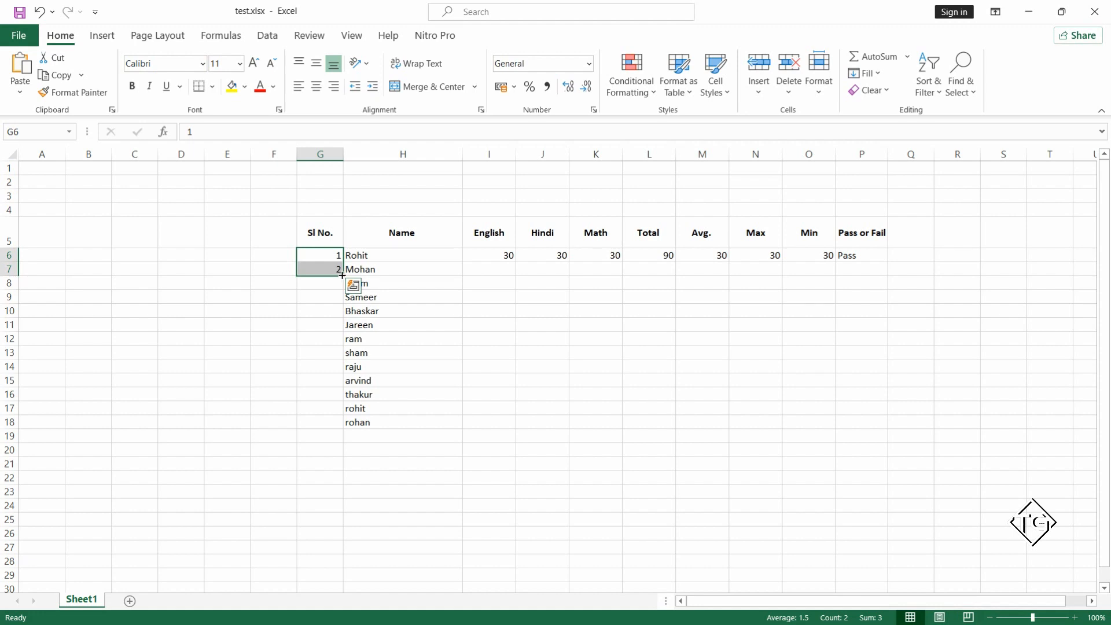
pyautogui.moveTo(342, 275); pyautogui.dragTo(342, 428)
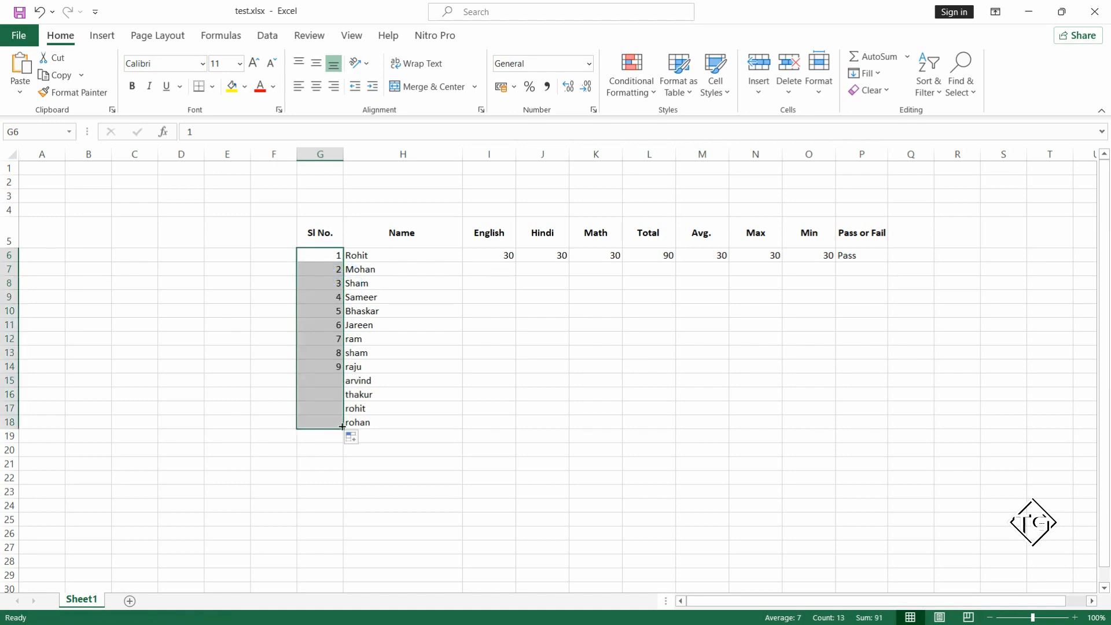
pyautogui.click(402, 417)
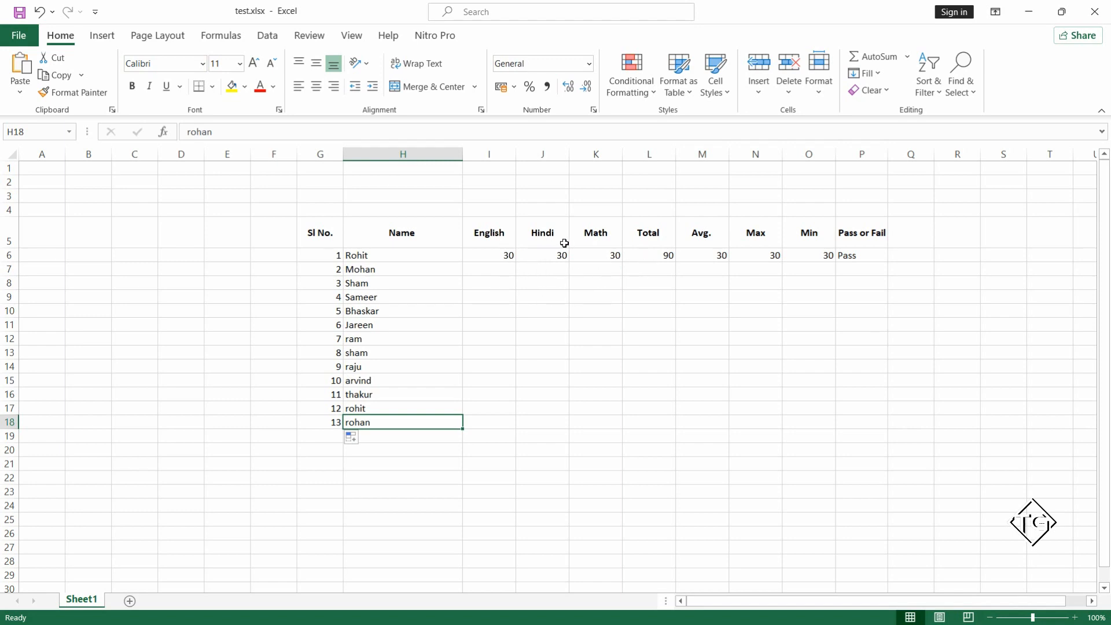
# Enter the row 7 marks: 12 for English, 30 for Hindi and 52 for Math.
pyautogui.click(506, 269)
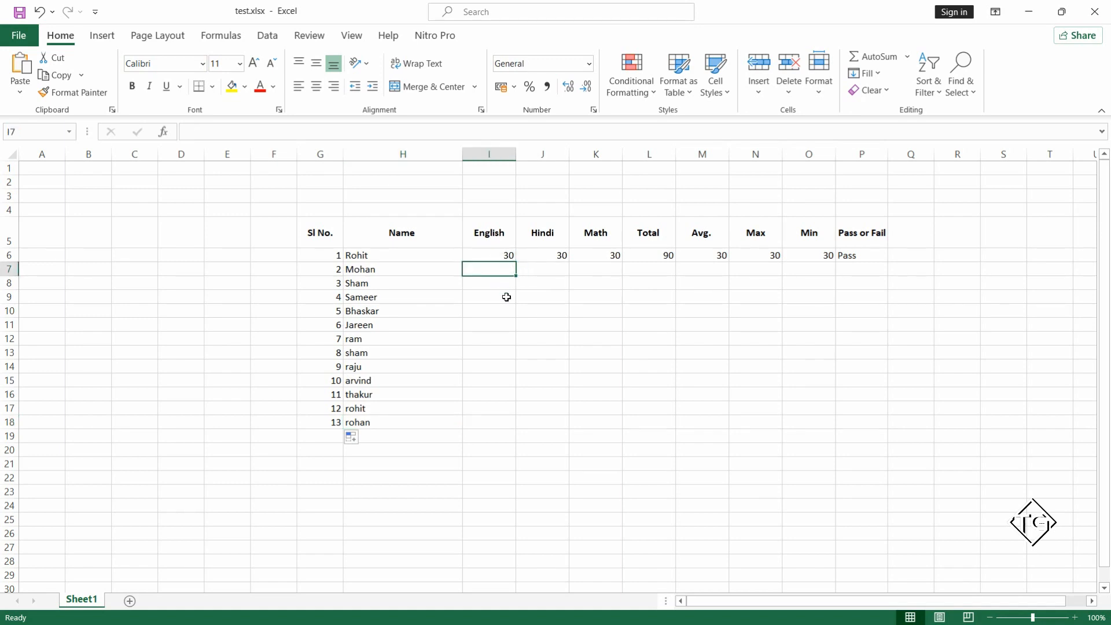
pyautogui.write('12')
pyautogui.press('Tab')
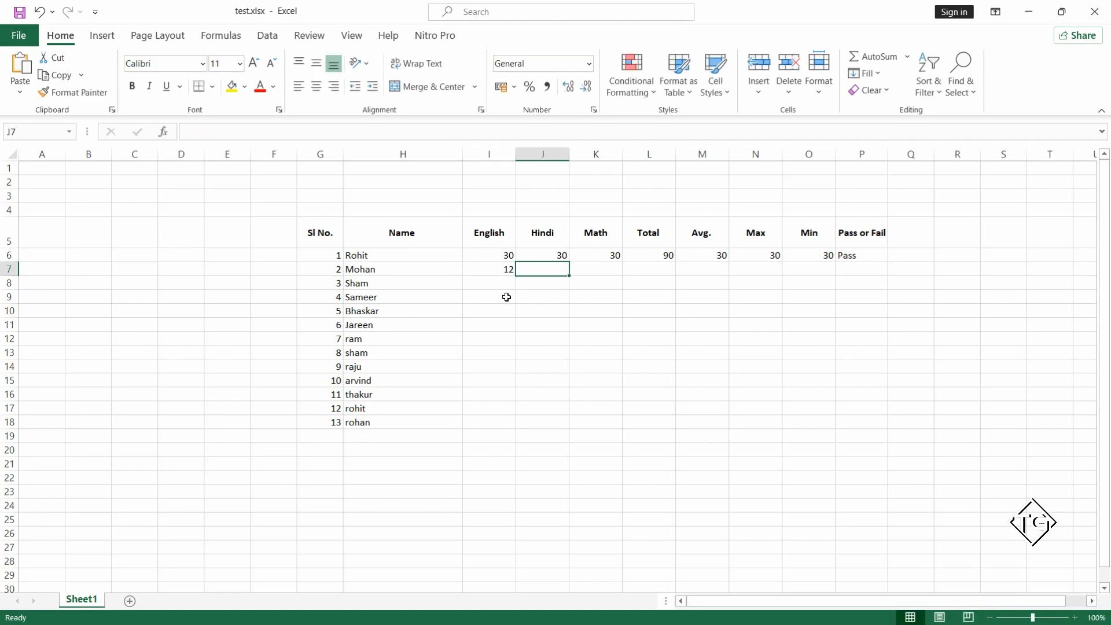
pyautogui.write('30')
pyautogui.press('Tab')
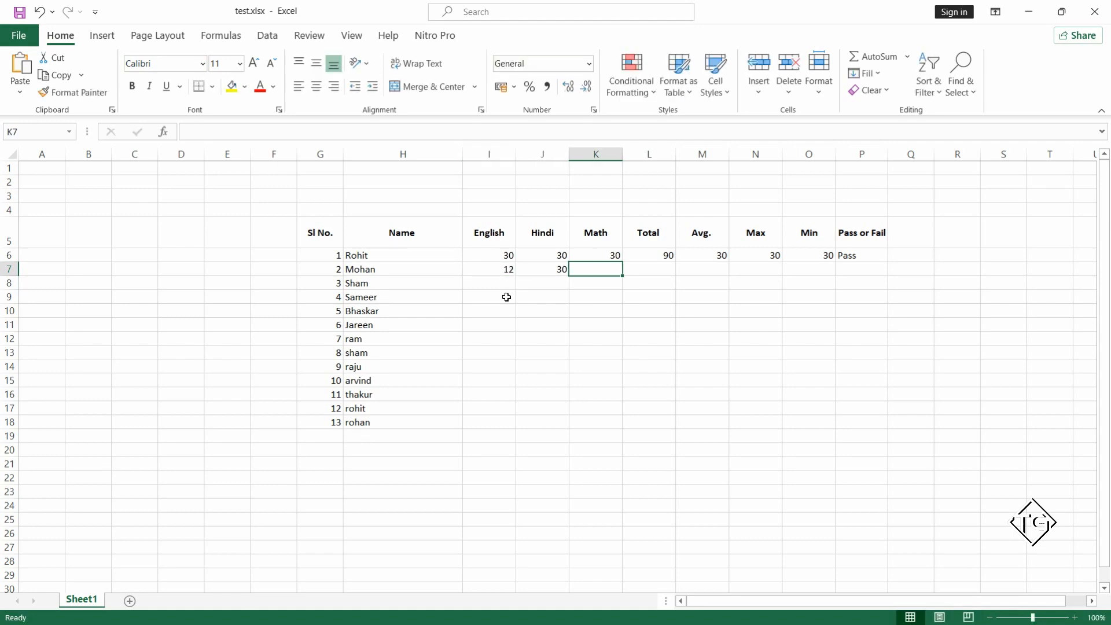
pyautogui.write('52')
pyautogui.press('Tab')
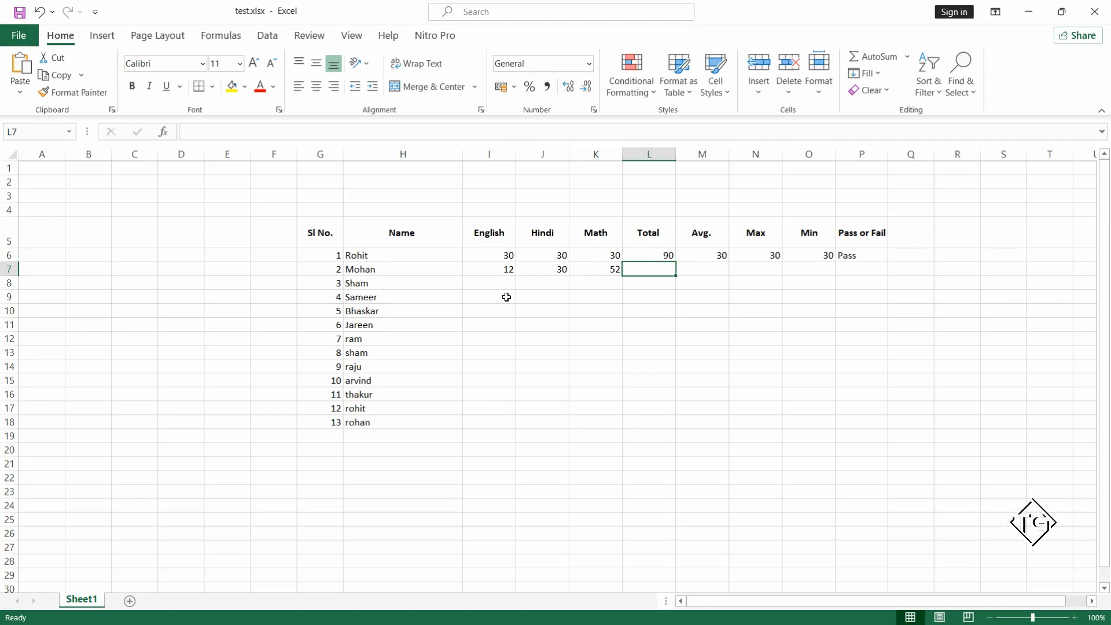
# Enter the row 8 marks: 44 for English, 56 for Hindi and 65 for Math.
pyautogui.press('Left')
pyautogui.press('Left')
pyautogui.press('Left')
pyautogui.press('Down')
pyautogui.write('44')
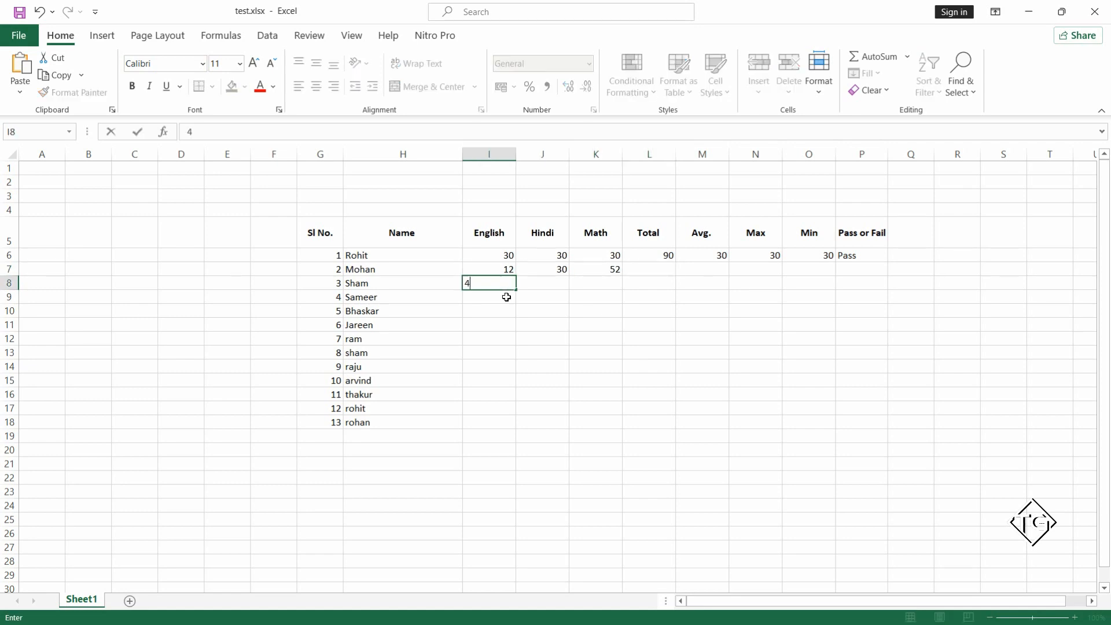
pyautogui.press('Tab')
pyautogui.write('56')
pyautogui.press('Tab')
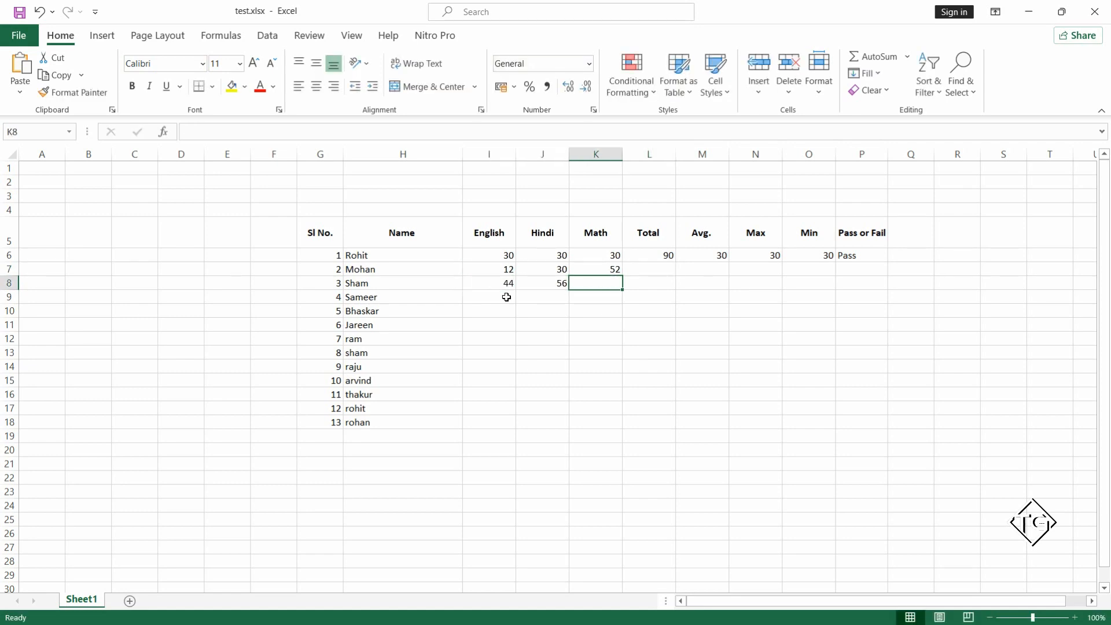
pyautogui.write('65')
pyautogui.press('Return')
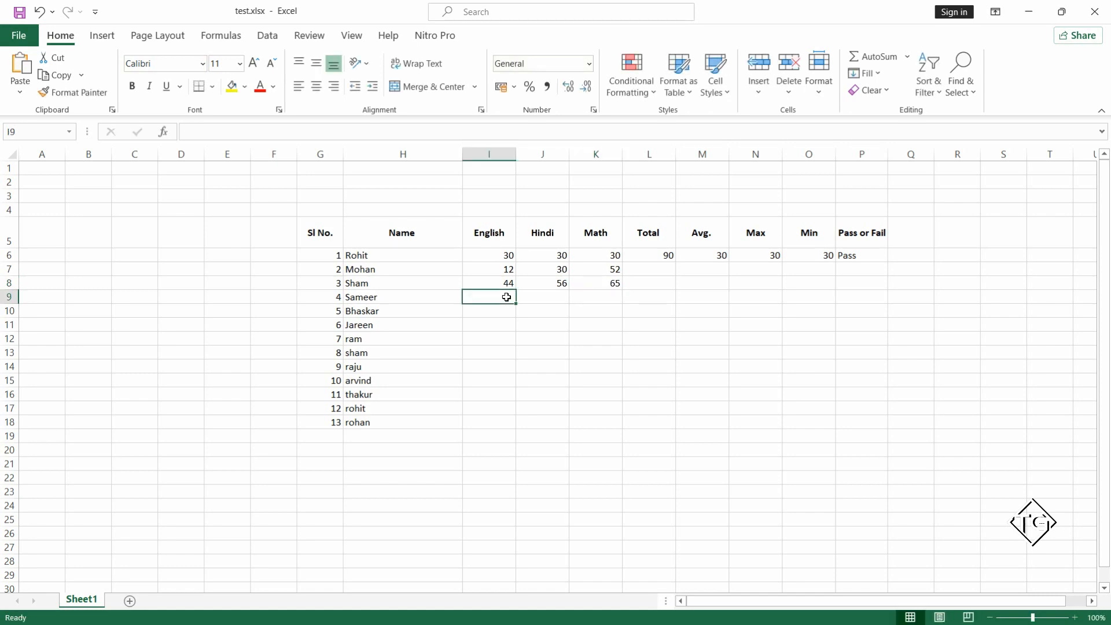
# Enter the English marks 45, 54 and 87 in I9:I11.
pyautogui.write('45')
pyautogui.press('Return')
pyautogui.write('54')
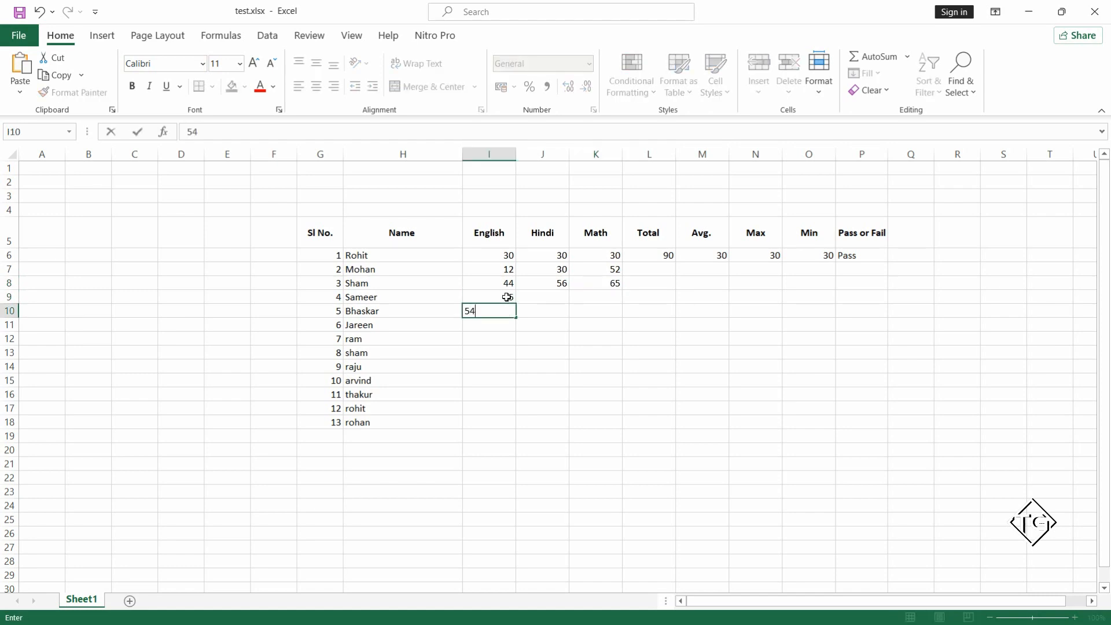
pyautogui.press('Return')
pyautogui.write('87')
pyautogui.press('Return')
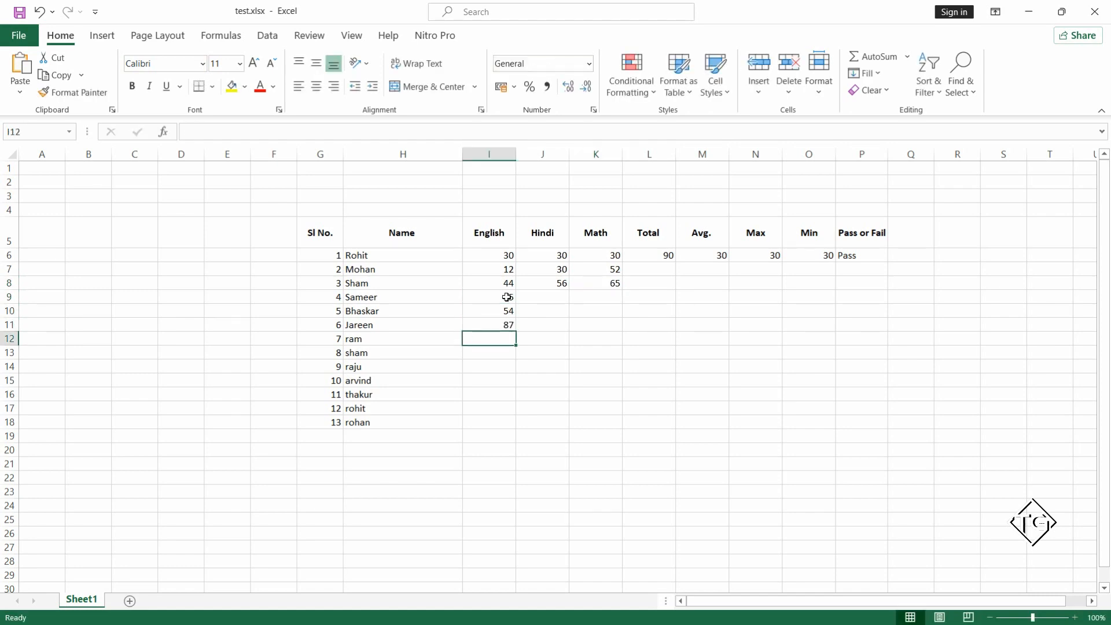
# Enter the English marks 66, 55, 6 and 12 in I12:I15.
pyautogui.write('66')
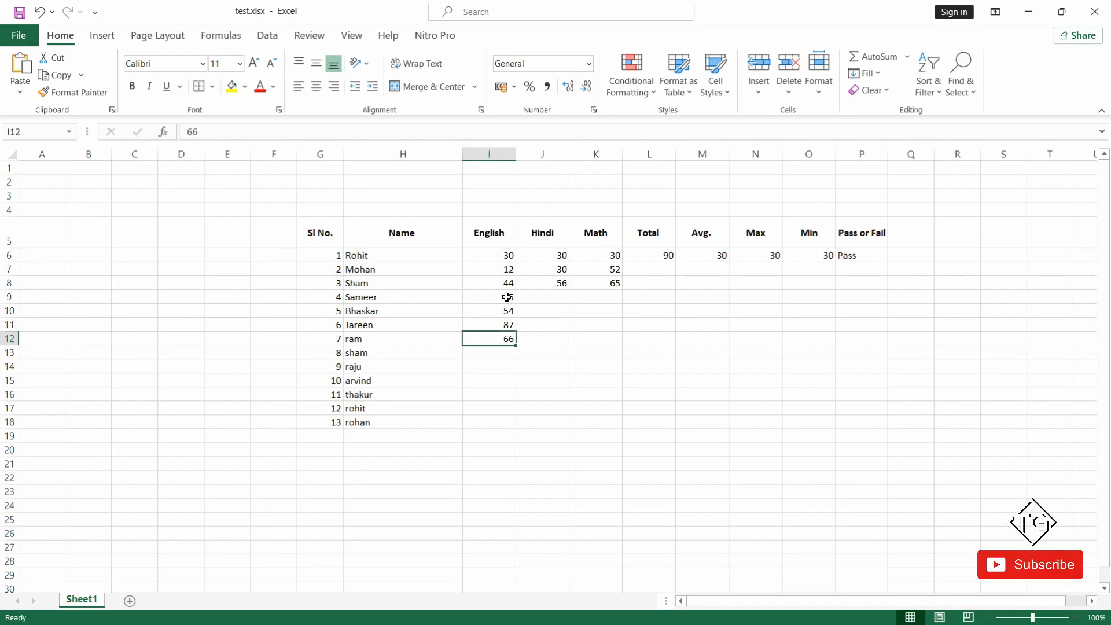
pyautogui.press('Return')
pyautogui.write('55')
pyautogui.press('Return')
pyautogui.write('6')
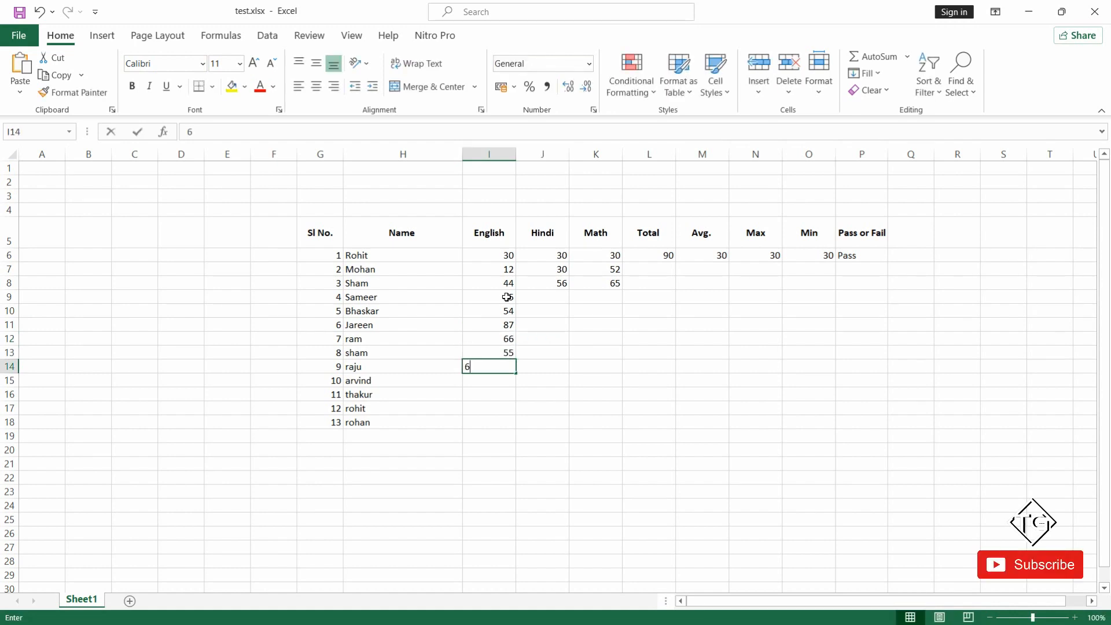
pyautogui.press('Return')
pyautogui.write('12')
pyautogui.press('Return')
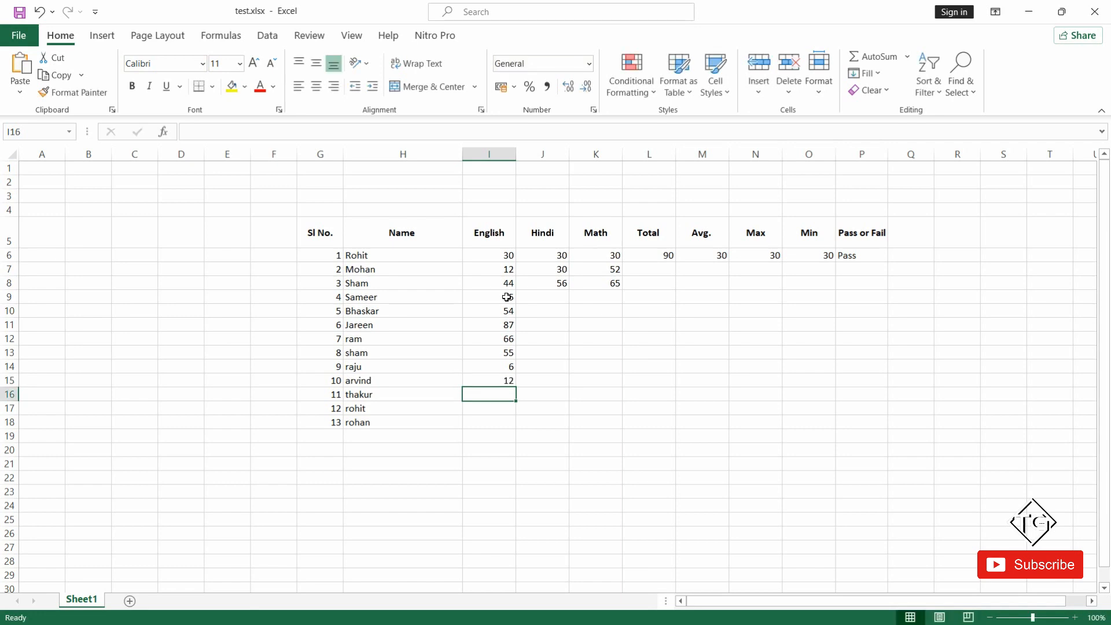
# Complete the English column with the marks 65, 55 and 45 in I16:I18.
pyautogui.write('222')
pyautogui.press('Return')
pyautogui.press('Up')
pyautogui.write('6')
pyautogui.press('Return')
pyautogui.write('55')
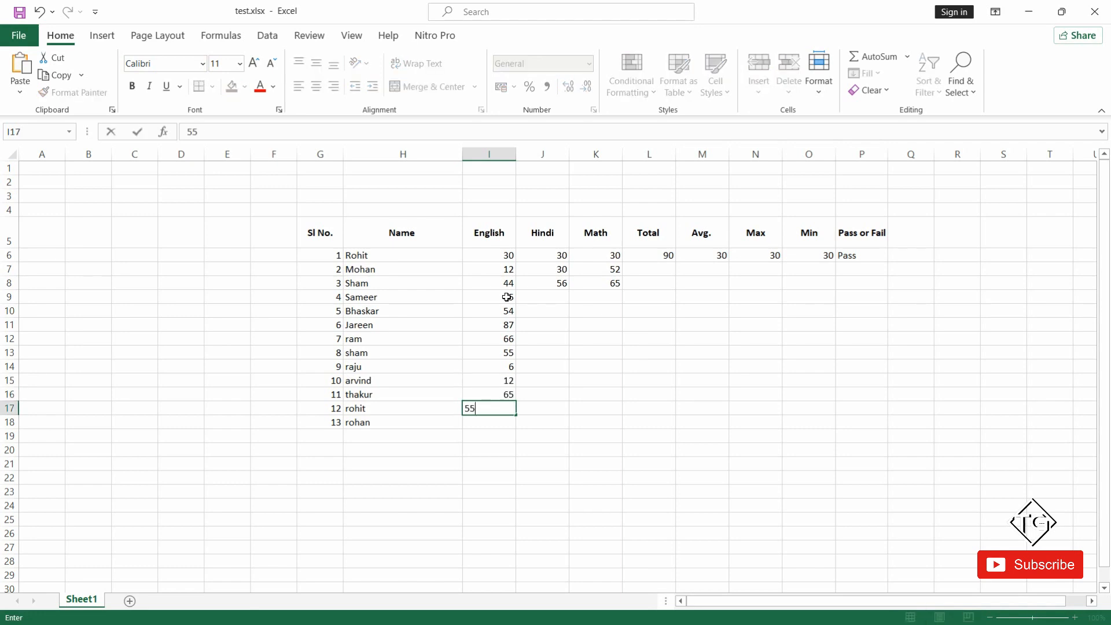
pyautogui.press('Return')
pyautogui.write('45')
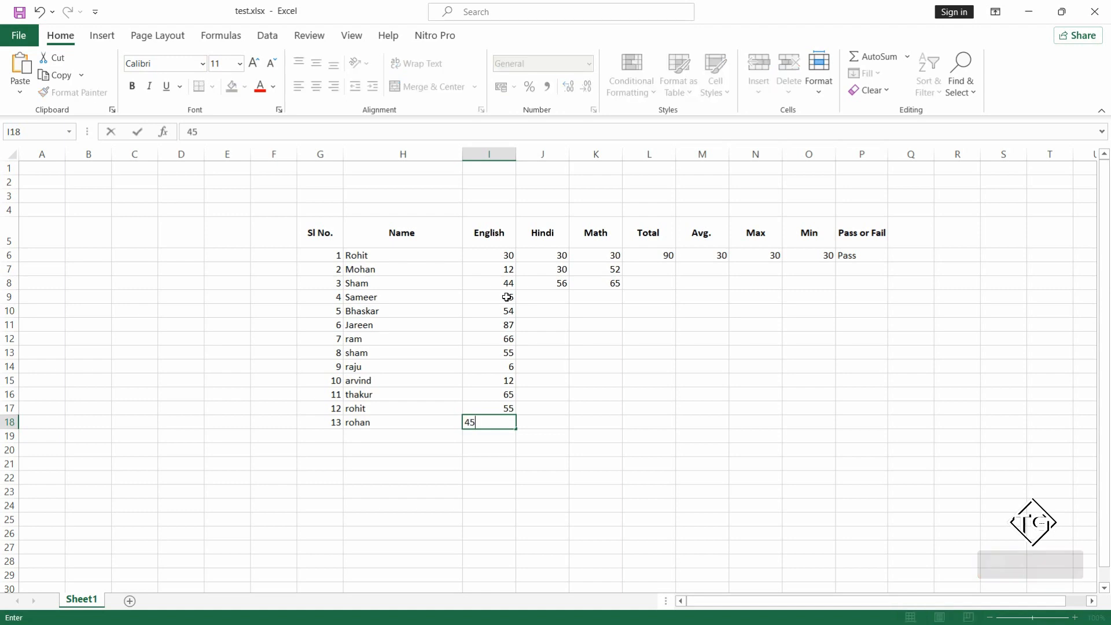
pyautogui.press('Tab')
# Enter the row 9 marks: 33 for Hindi in J9 and 32 for Math in K9.
pyautogui.press('Up')
pyautogui.press('Up')
pyautogui.press('Up')
pyautogui.press('Up')
pyautogui.press('Up')
pyautogui.press('Up')
pyautogui.press('Up')
pyautogui.press('Up')
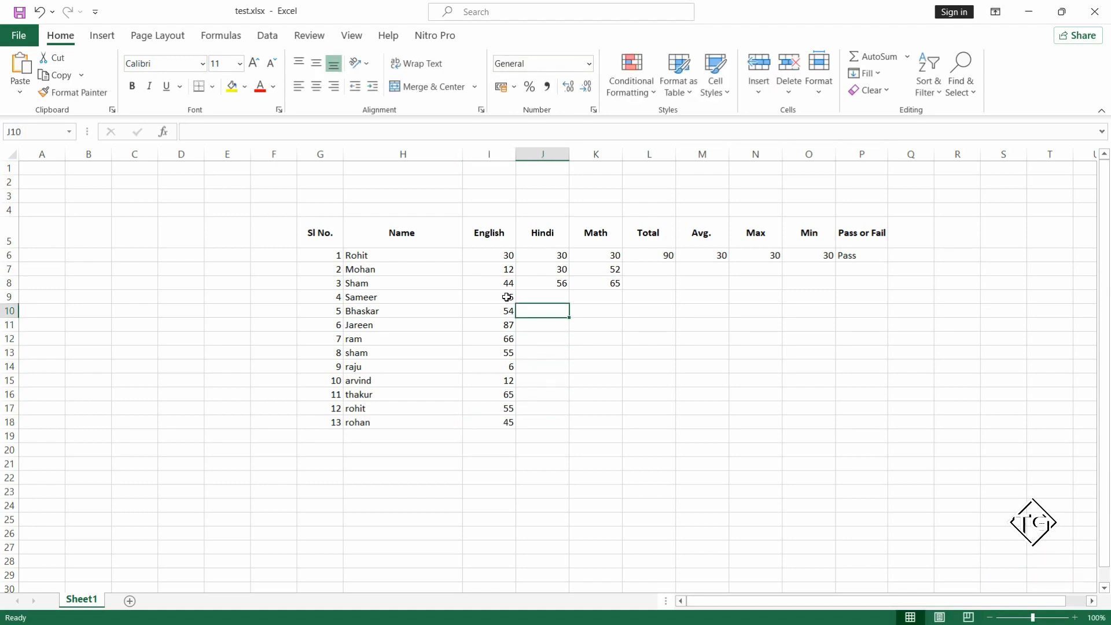
pyautogui.press('Up')
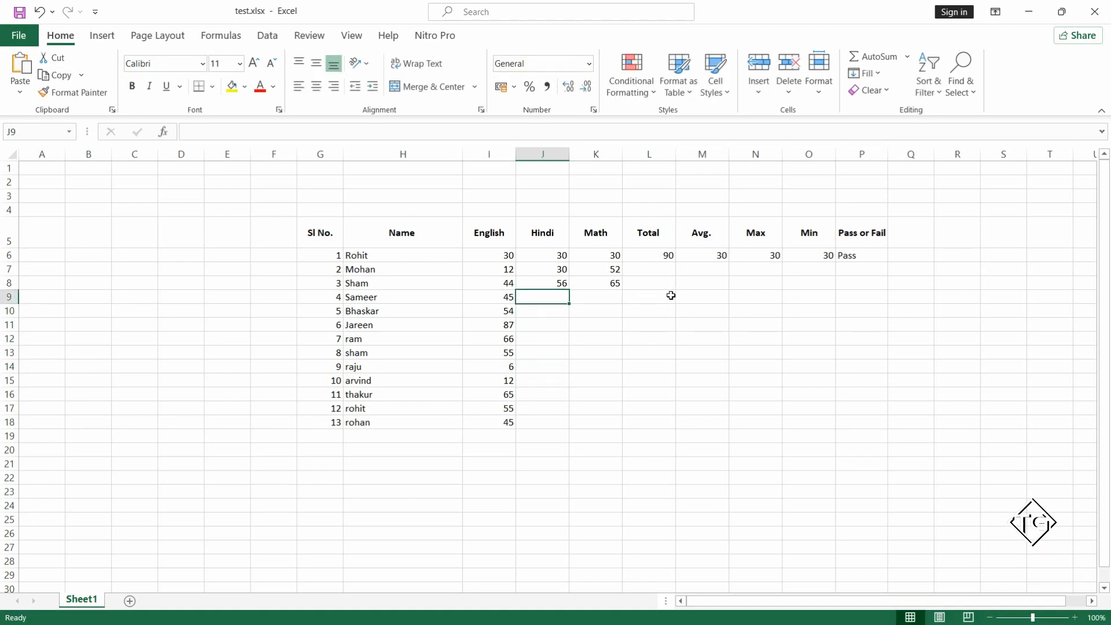
pyautogui.write('33')
pyautogui.press('Tab')
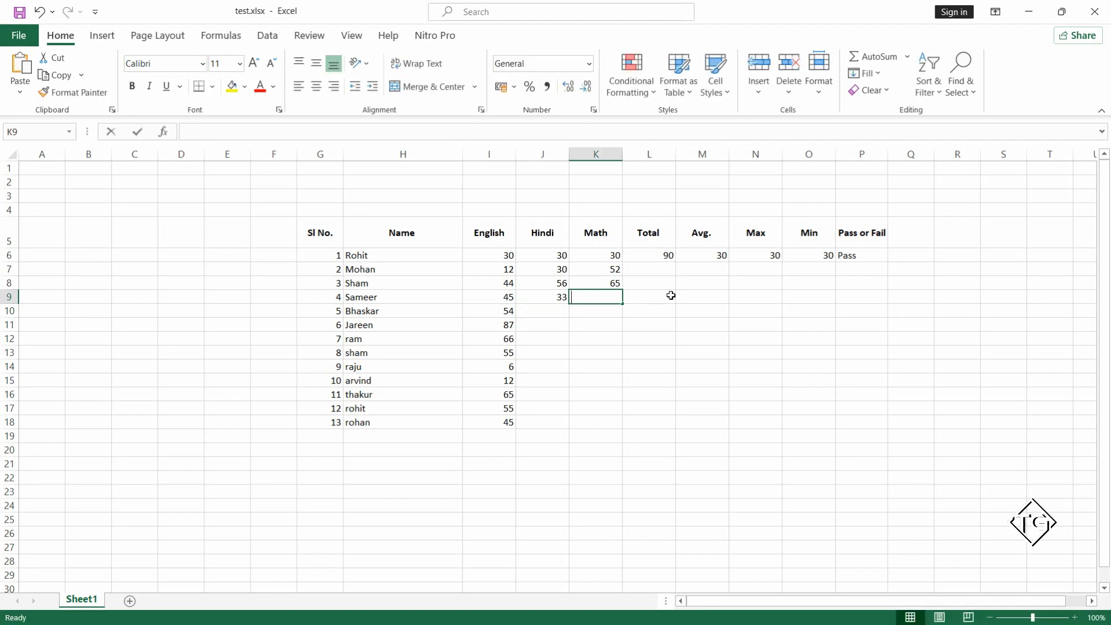
pyautogui.write('32')
pyautogui.press('Return')
# Enter the Hindi mark 45 in J10 and the Math mark 55 in both K10 and K11.
pyautogui.write('45')
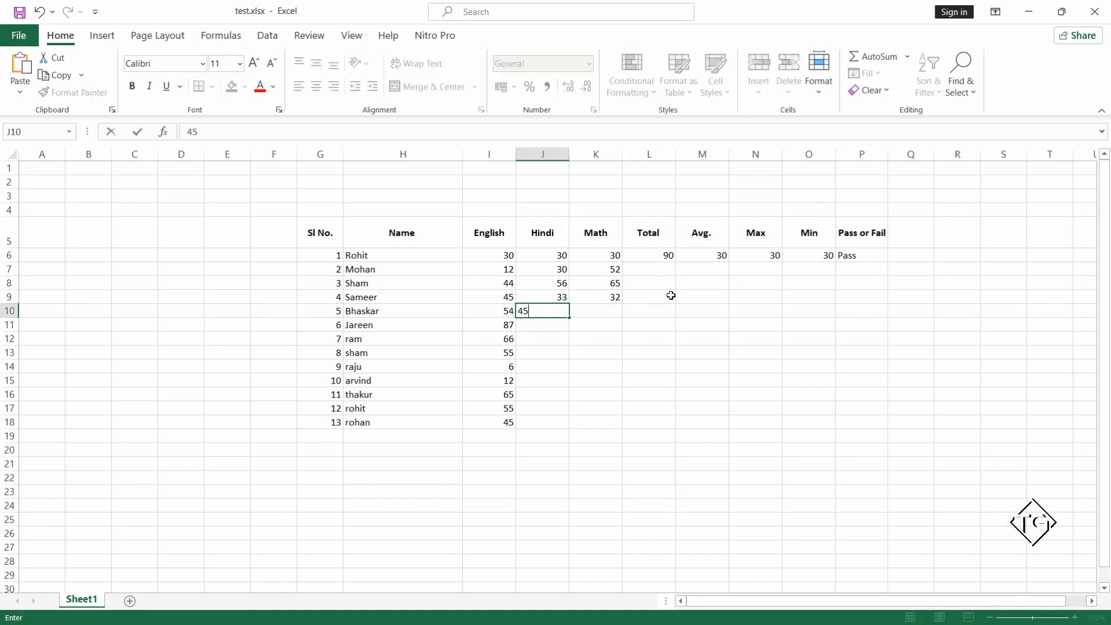
pyautogui.press('Return')
pyautogui.press('Tab')
pyautogui.write('55')
pyautogui.press('Up')
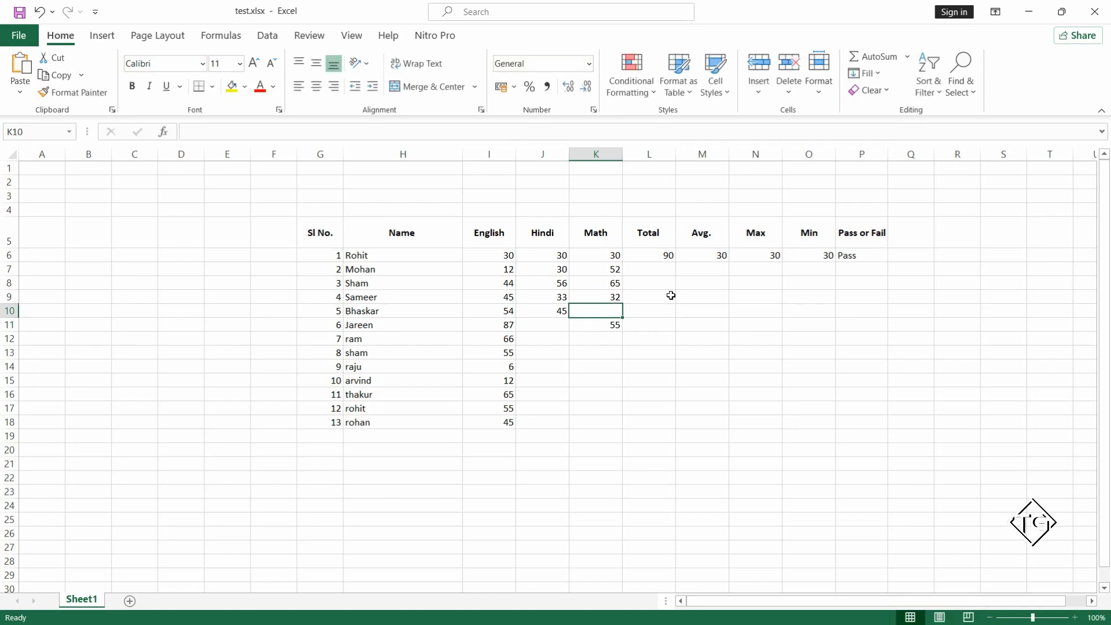
pyautogui.write('55')
# Enter the Hindi marks 5, 65, 66 and 87 in J11:J14.
pyautogui.press('Left')
pyautogui.press('Down')
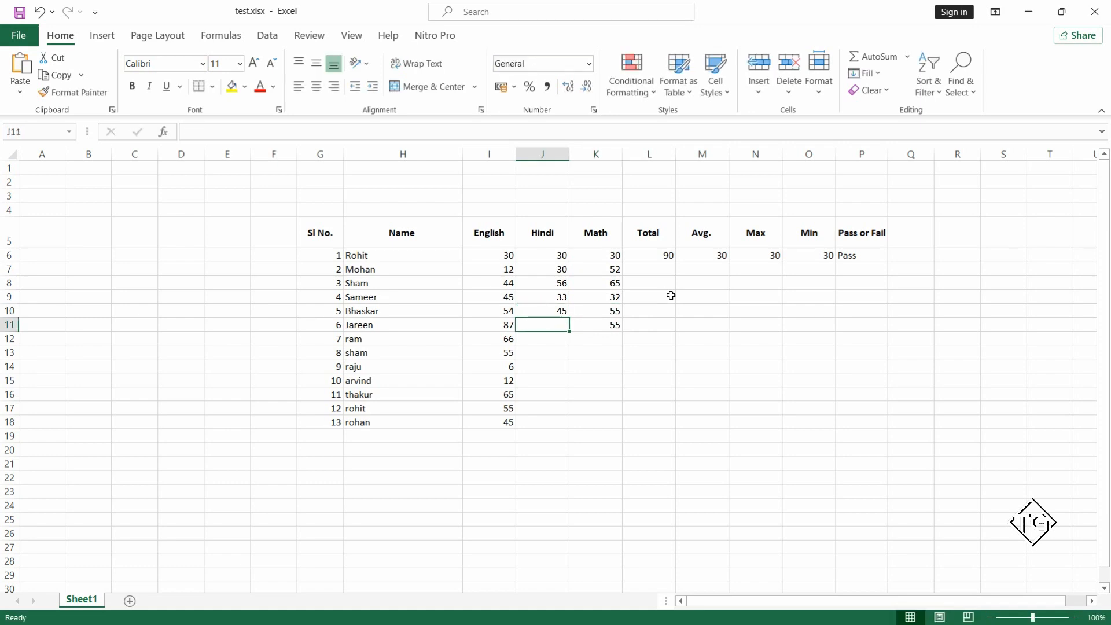
pyautogui.write('5')
pyautogui.press('Return')
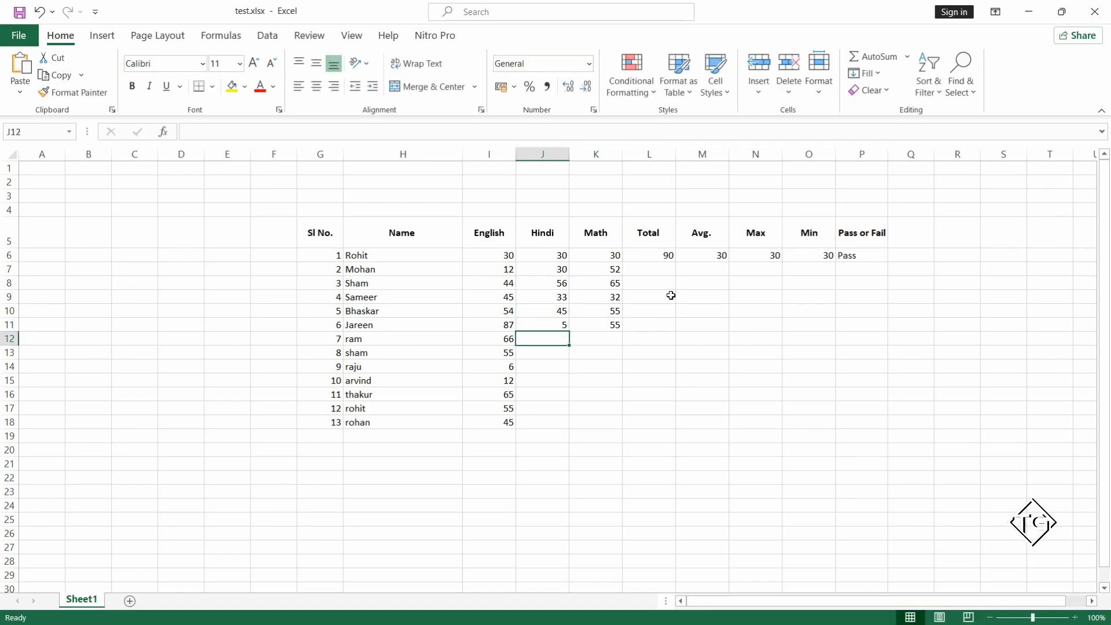
pyautogui.write('65')
pyautogui.press('Return')
pyautogui.write('66')
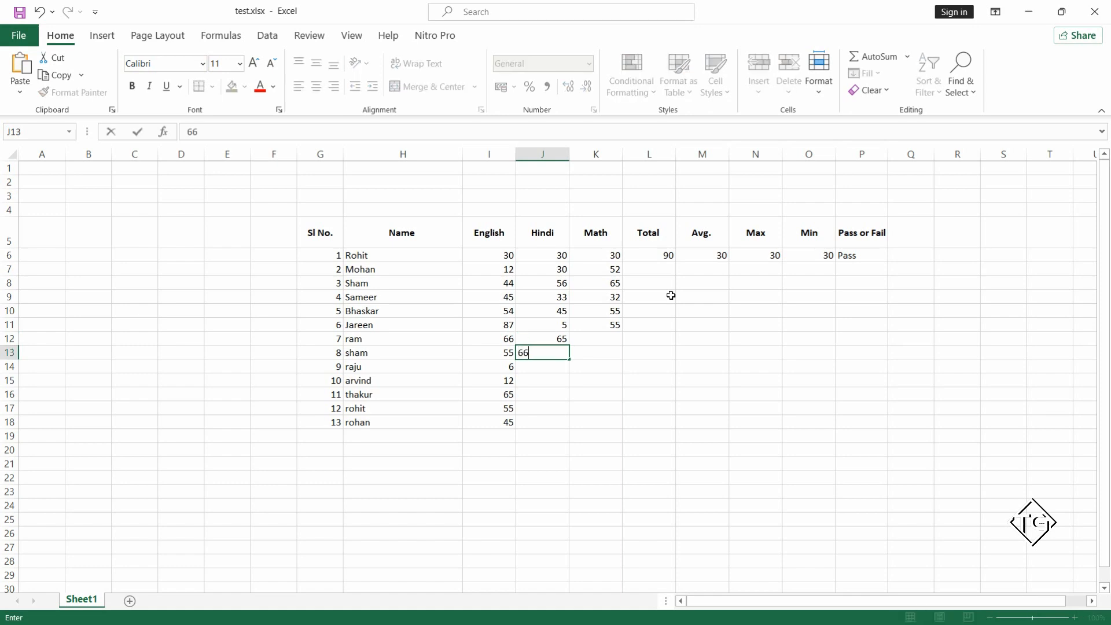
pyautogui.press('Return')
pyautogui.write('87')
pyautogui.press('Return')
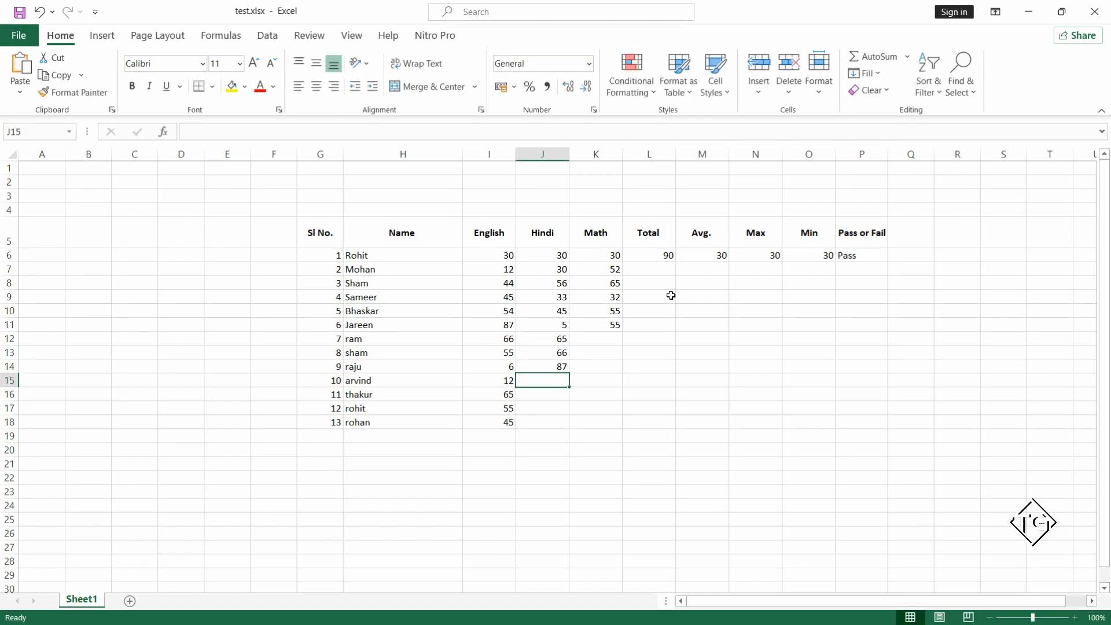
# Complete the Hindi column with the marks 66, 60, 12 and 30 in J15:J18.
pyautogui.write('66')
pyautogui.press('Return')
pyautogui.write('60')
pyautogui.press('Return')
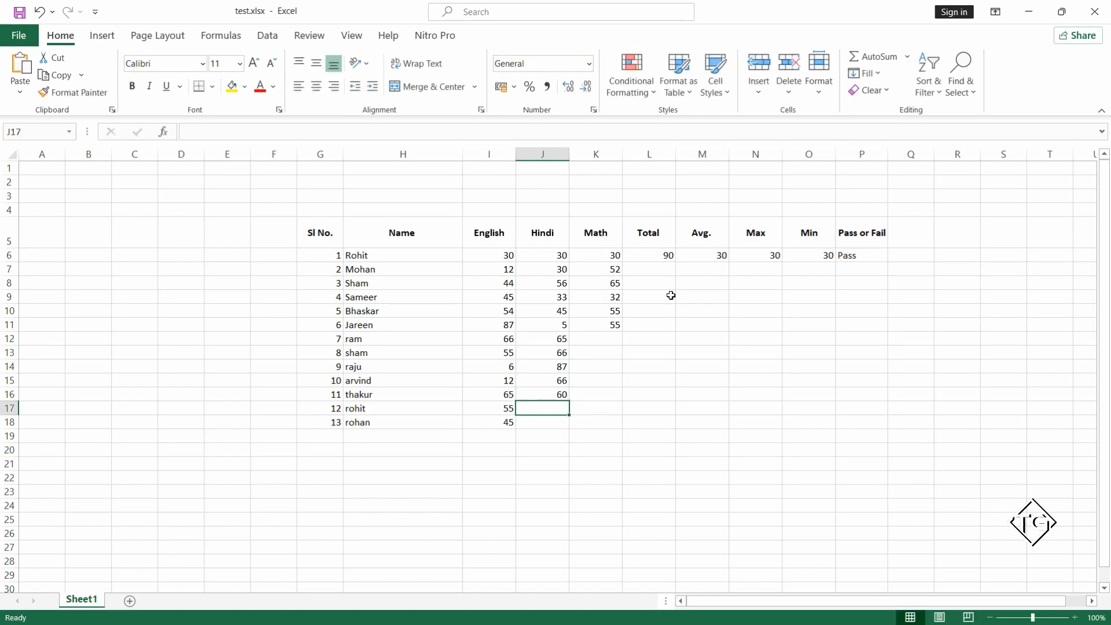
pyautogui.write('12')
pyautogui.press('Return')
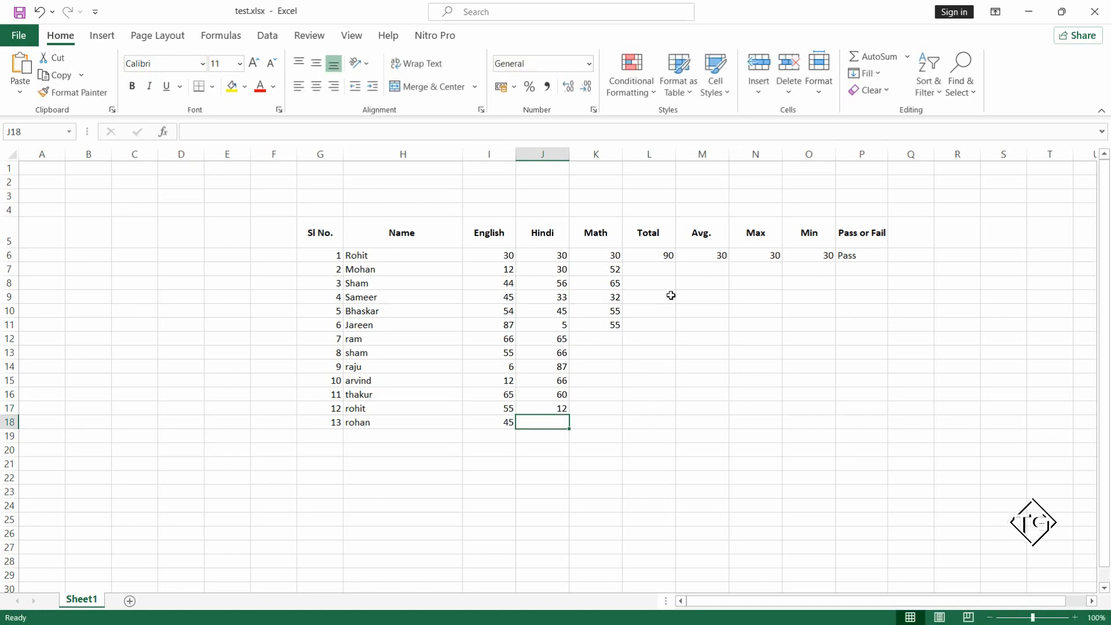
pyautogui.write('30')
pyautogui.press('Tab')
# Enter the Math marks 45 and 55 in K12:K13.
pyautogui.press('Up')
pyautogui.press('Up')
pyautogui.press('Up')
pyautogui.press('Up')
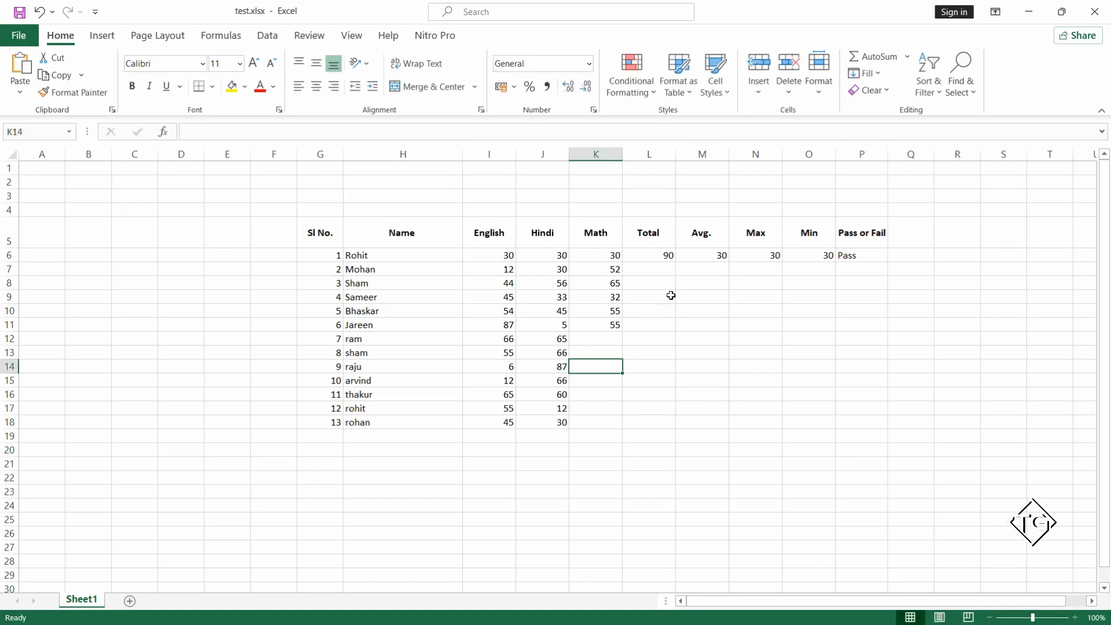
pyautogui.press('Up')
pyautogui.press('Up')
pyautogui.write('45')
pyautogui.press('Return')
pyautogui.write('55')
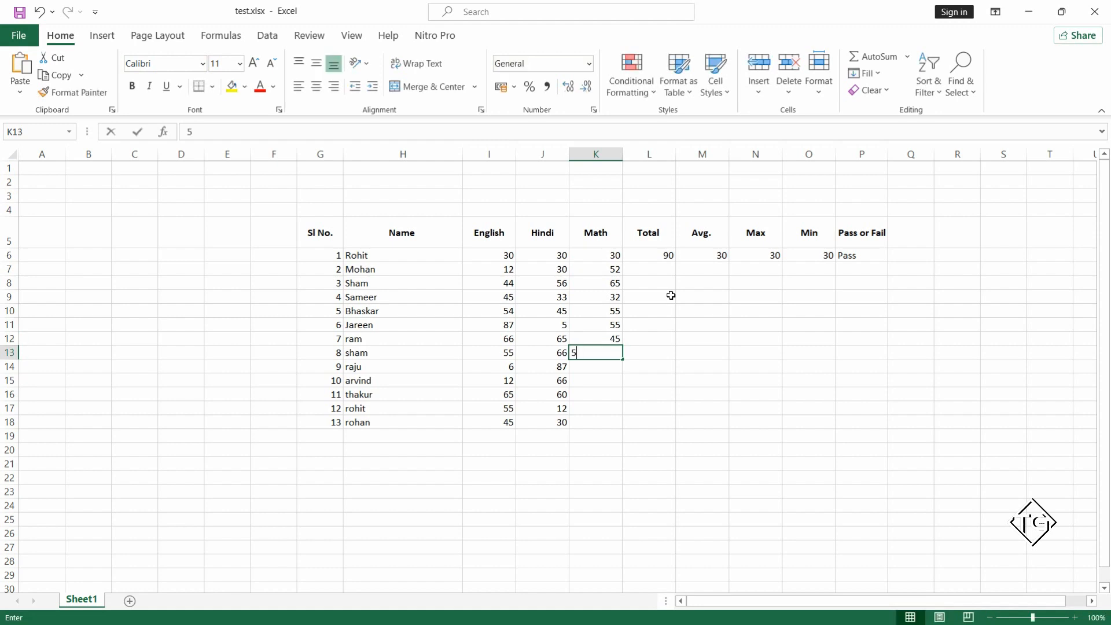
pyautogui.press('Return')
# Complete the Math column with the marks 65, 63, 22, 12 and 55 in K14:K18.
pyautogui.write('65')
pyautogui.press('Return')
pyautogui.write('63')
pyautogui.press('Return')
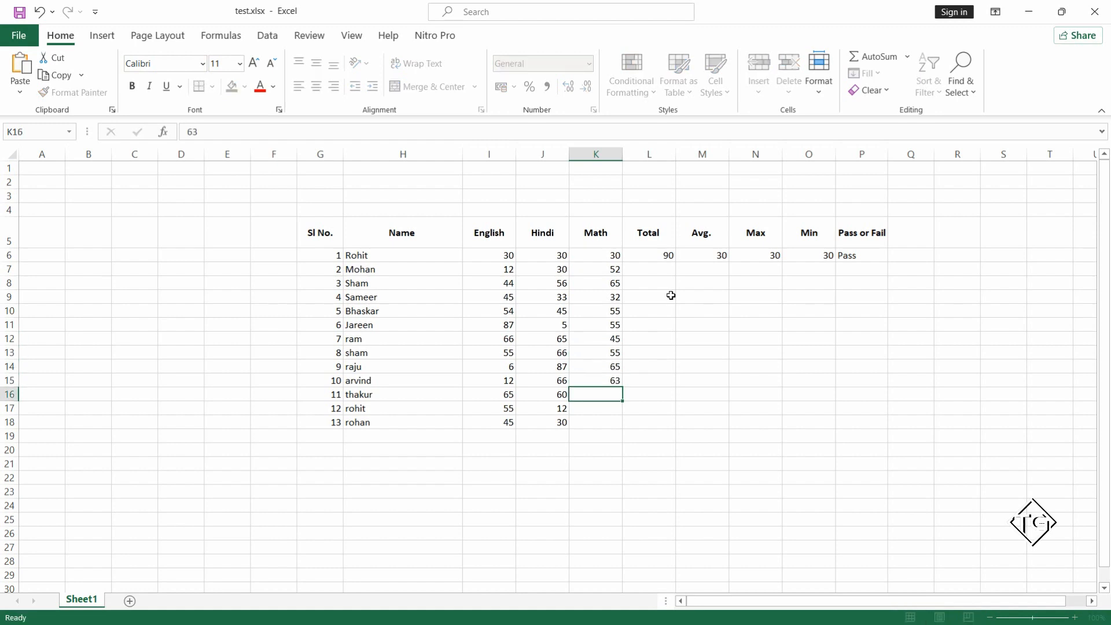
pyautogui.write('22')
pyautogui.press('Return')
pyautogui.write('12')
pyautogui.press('Return')
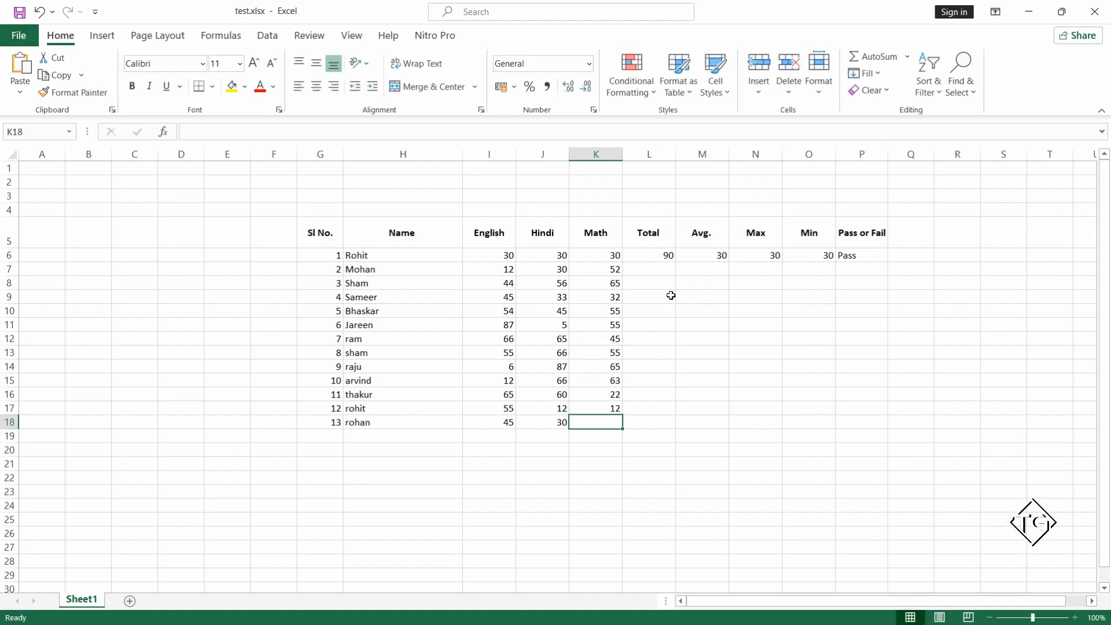
pyautogui.write('55')
pyautogui.press('Return')
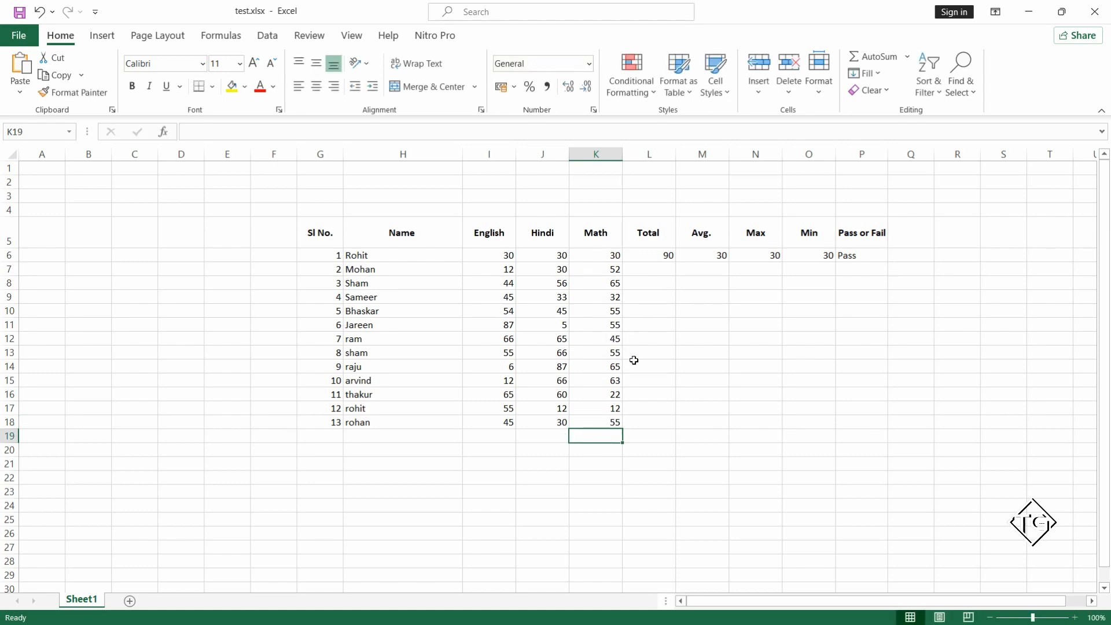
# Select the Total cell L7 for the second student.
pyautogui.click(652, 337)
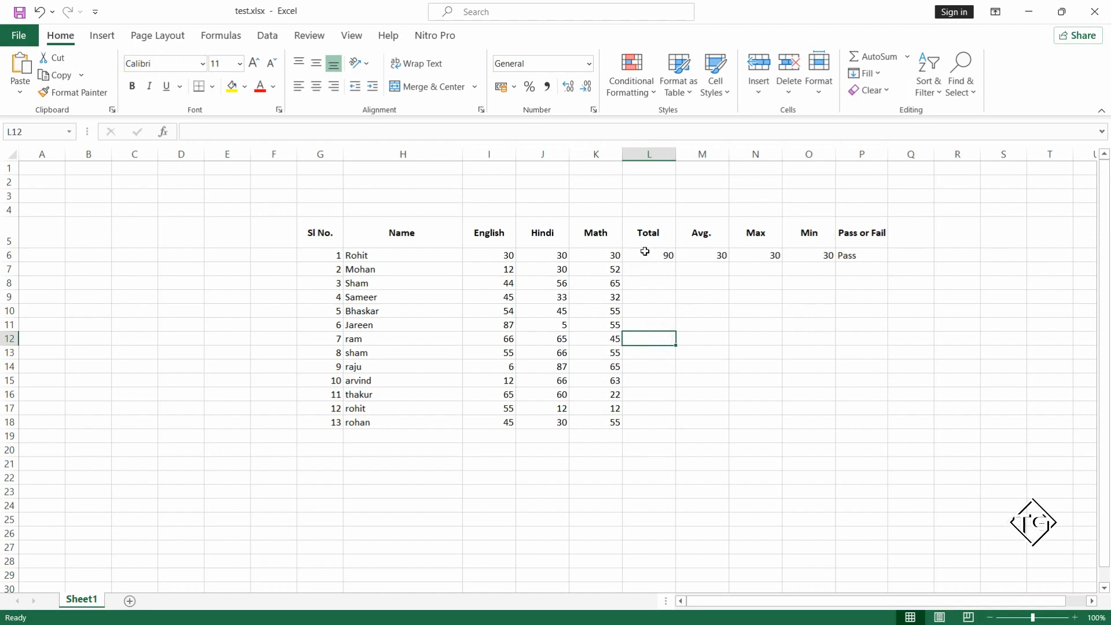
pyautogui.moveTo(503, 270); pyautogui.dragTo(602, 270)
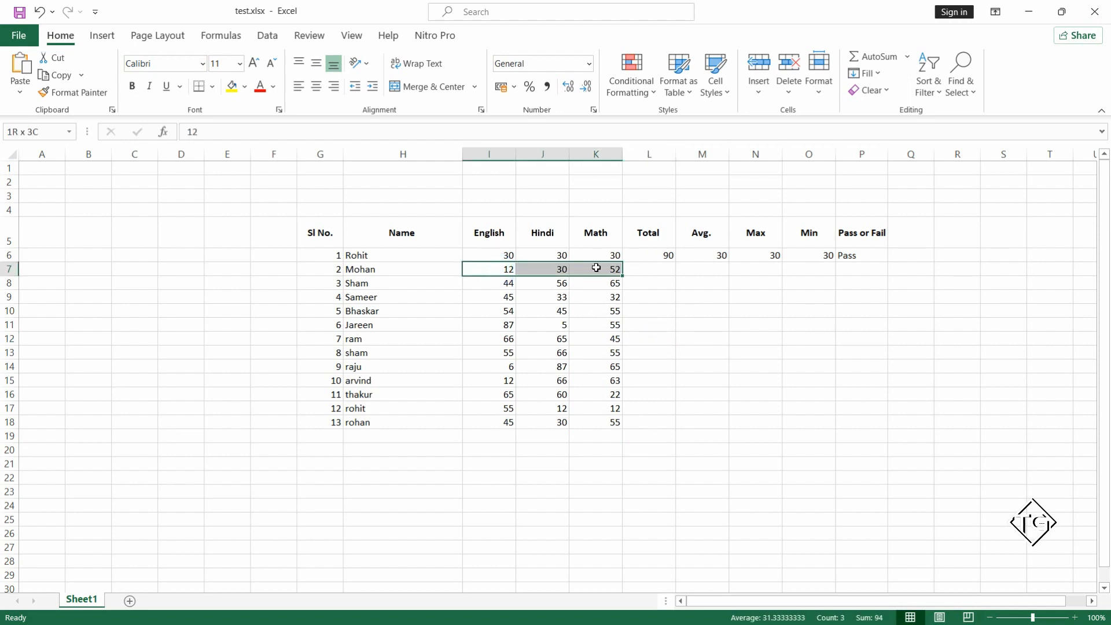
pyautogui.click(645, 268)
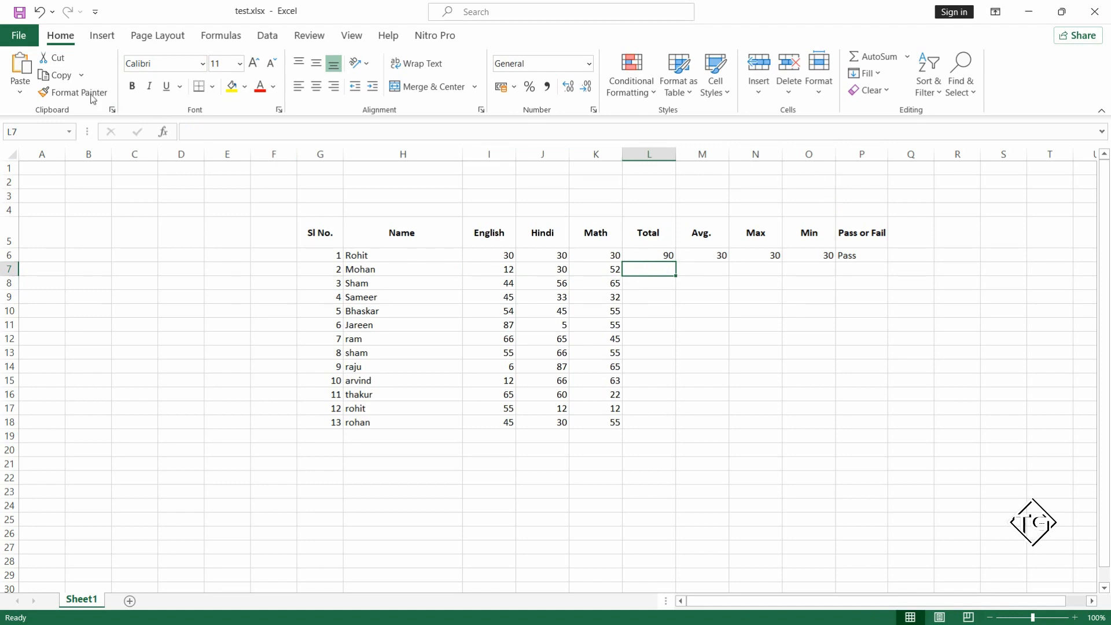
pyautogui.click(60, 35)
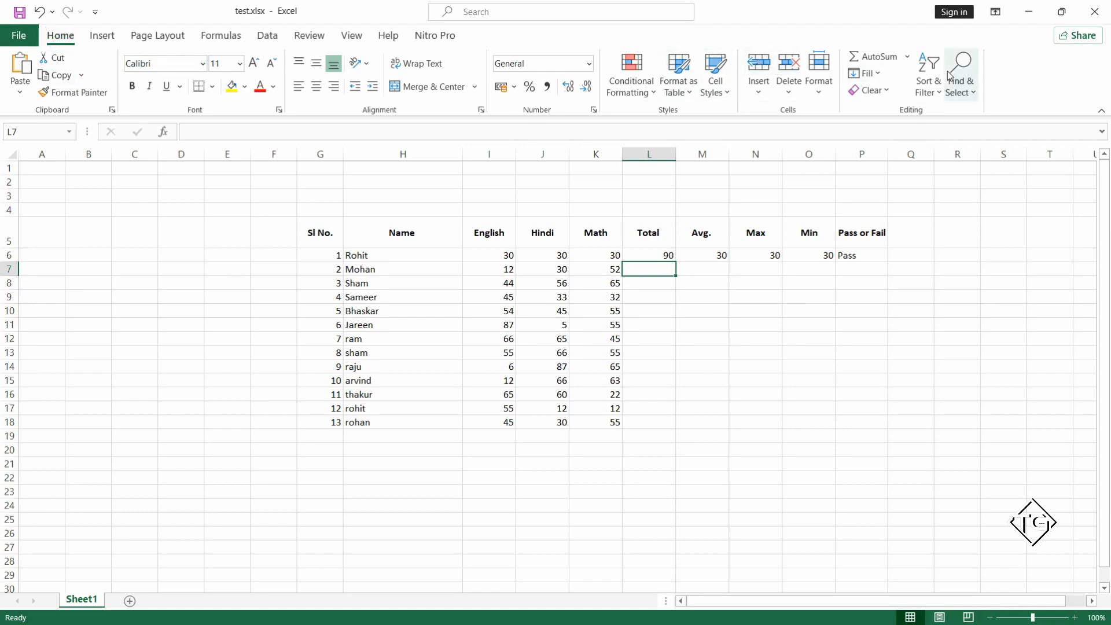
pyautogui.click(877, 58)
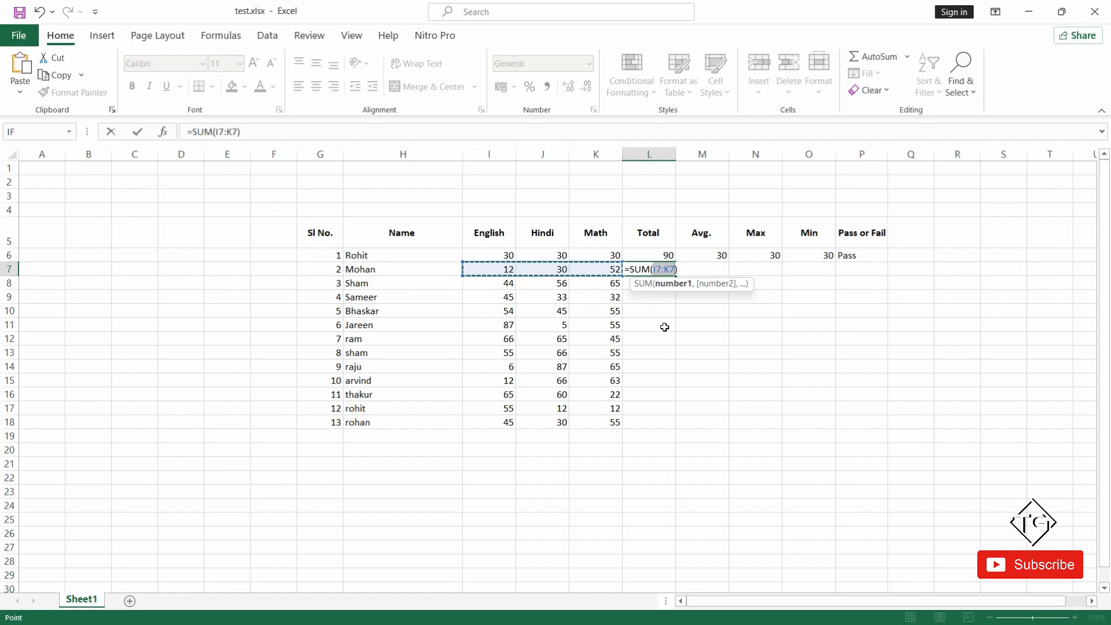
pyautogui.press('Escape')
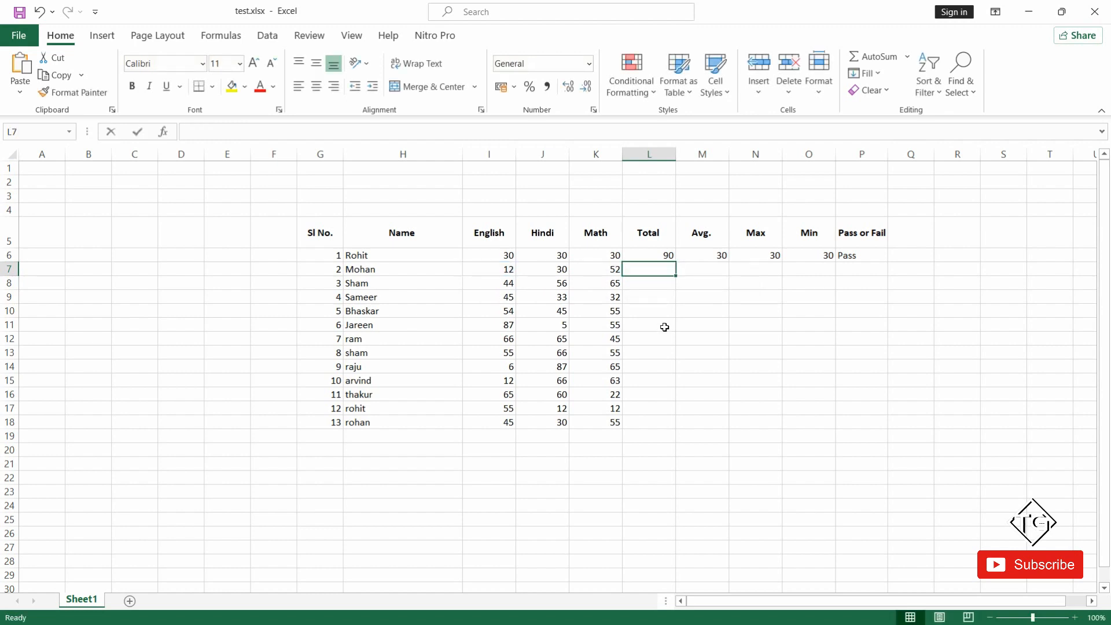
# Enter the formula =sum(I7:K7) in L7 to total the row's English, Hindi and Math marks.
pyautogui.write('=sum(')
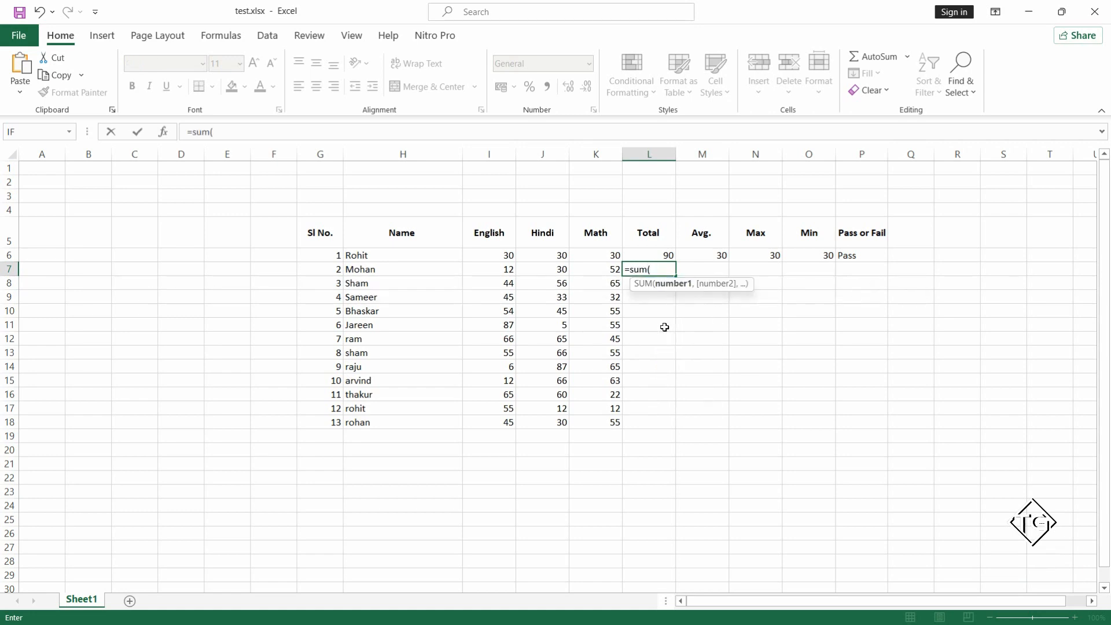
pyautogui.click(504, 269)
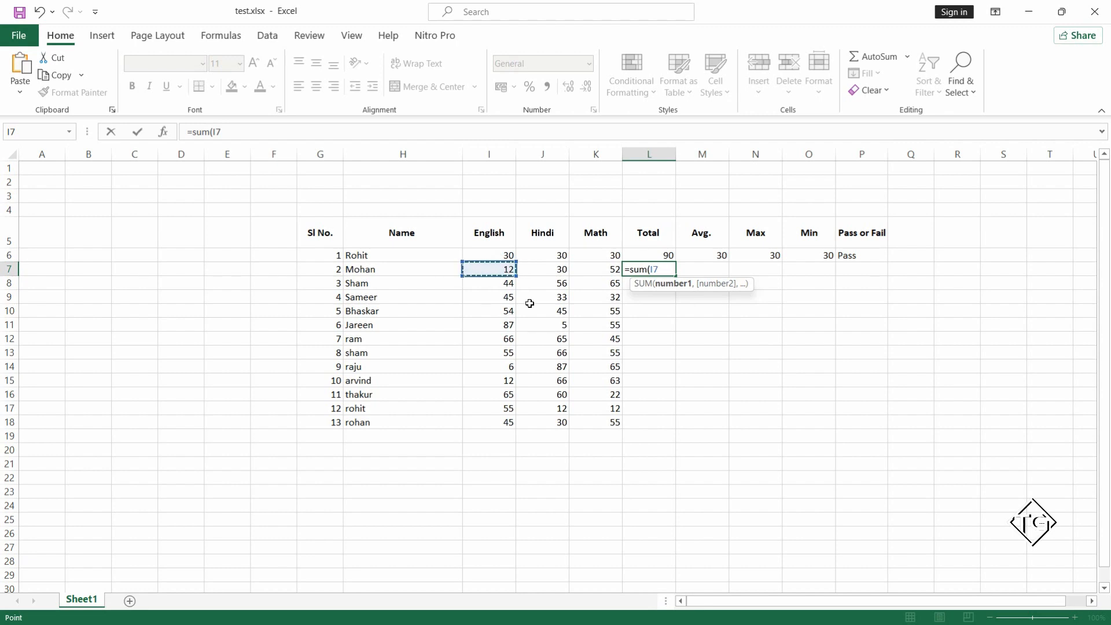
pyautogui.press('F8')
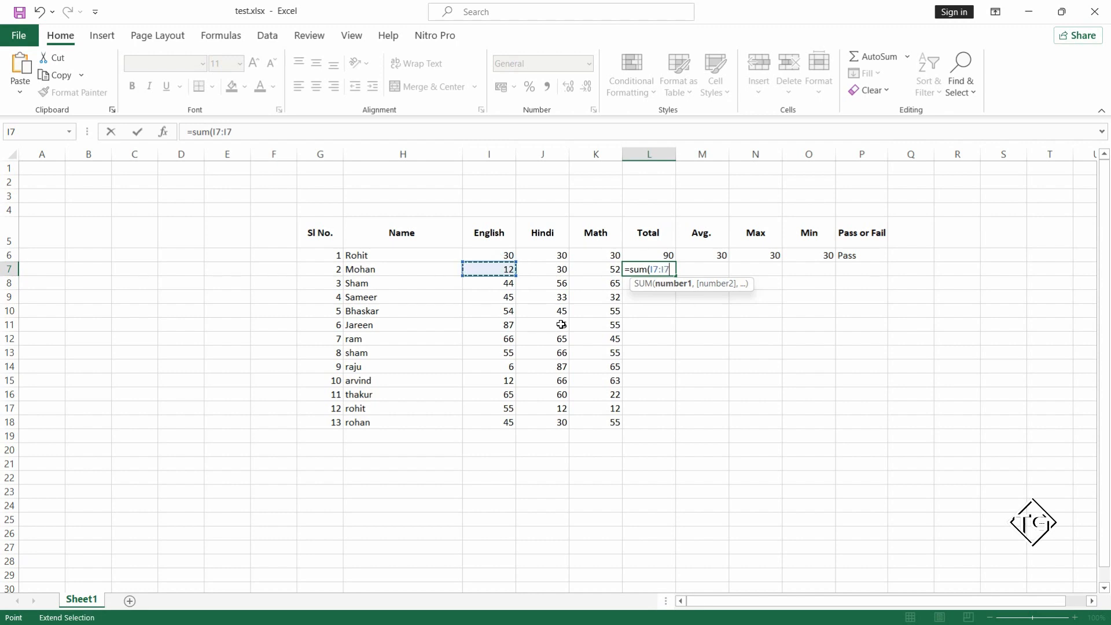
pyautogui.click(600, 266)
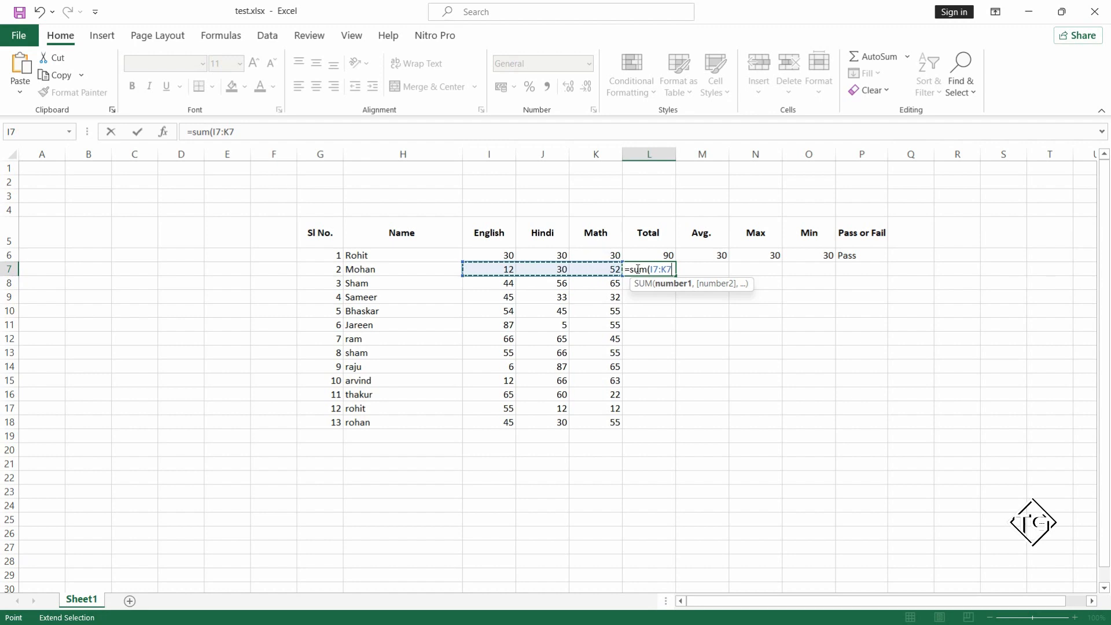
pyautogui.write(')')
pyautogui.press('Return')
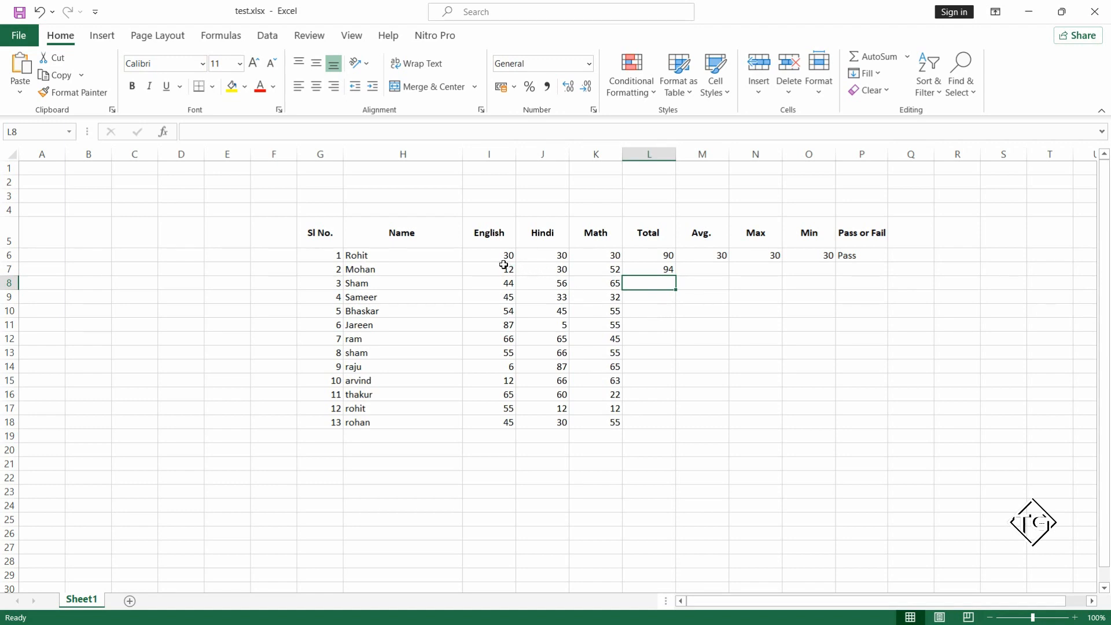
pyautogui.moveTo(503, 265); pyautogui.dragTo(578, 269)
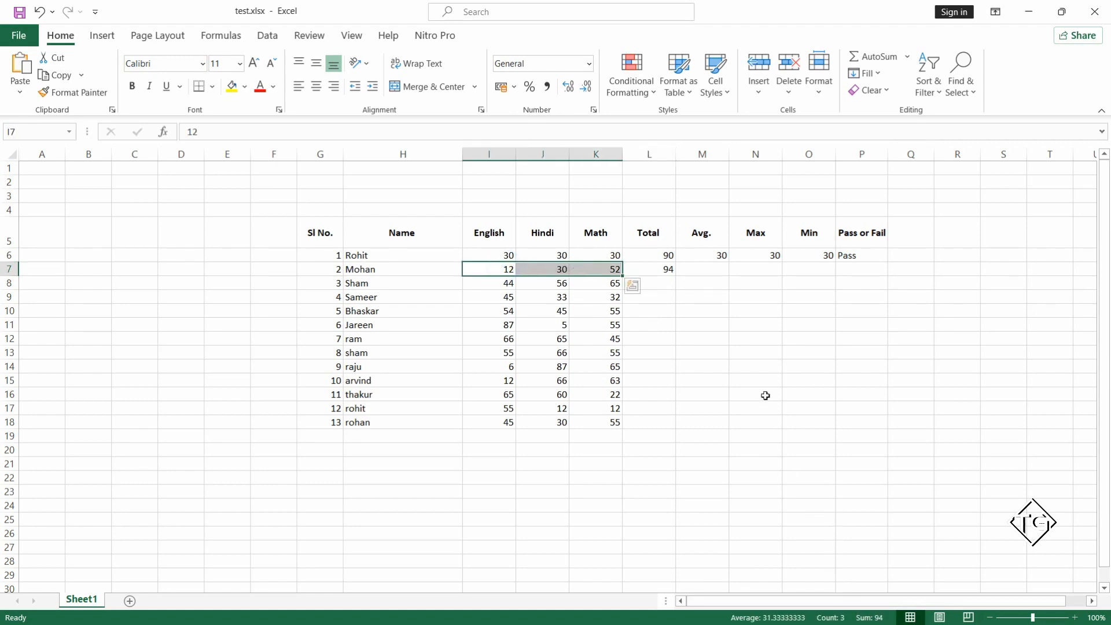
pyautogui.click(660, 268)
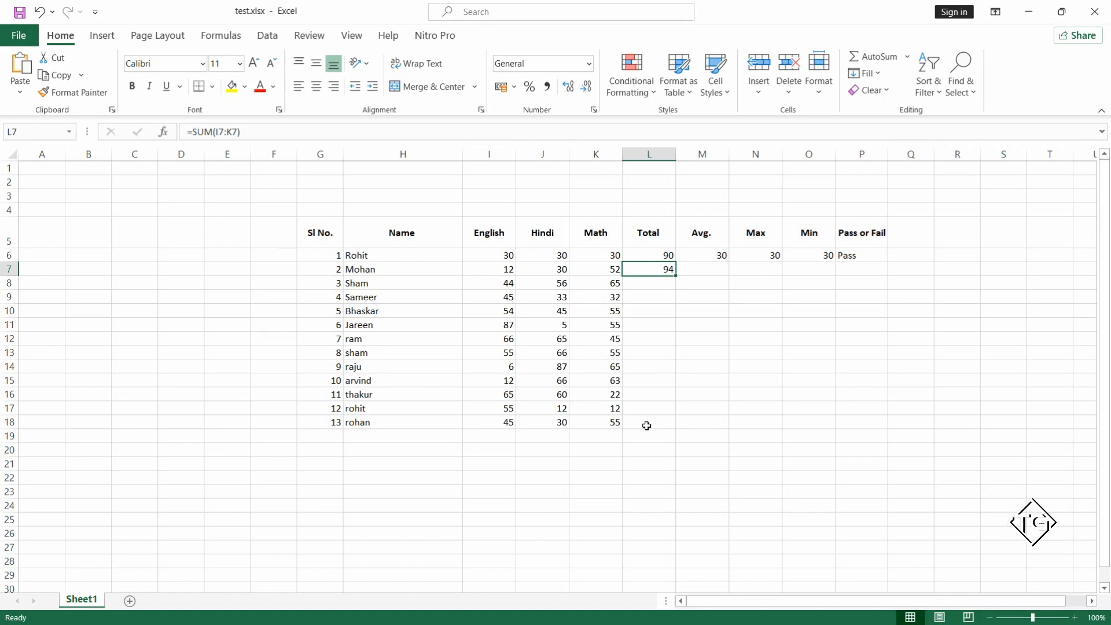
pyautogui.click(687, 445)
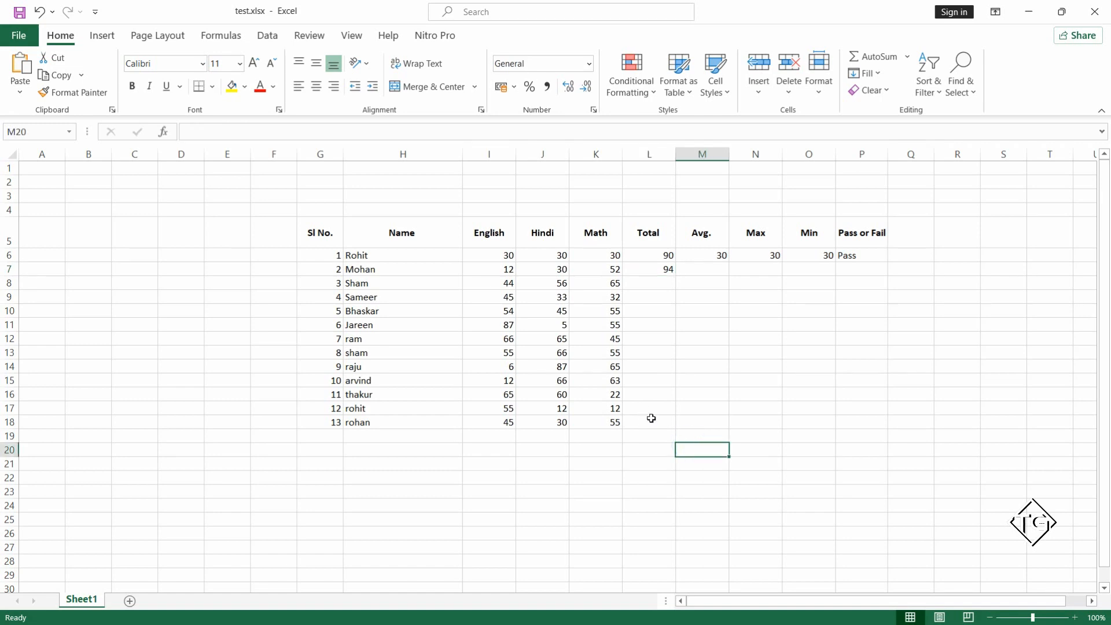
# Fill the Total formula from L7 down through L18.
pyautogui.moveTo(650, 418); pyautogui.dragTo(653, 271)
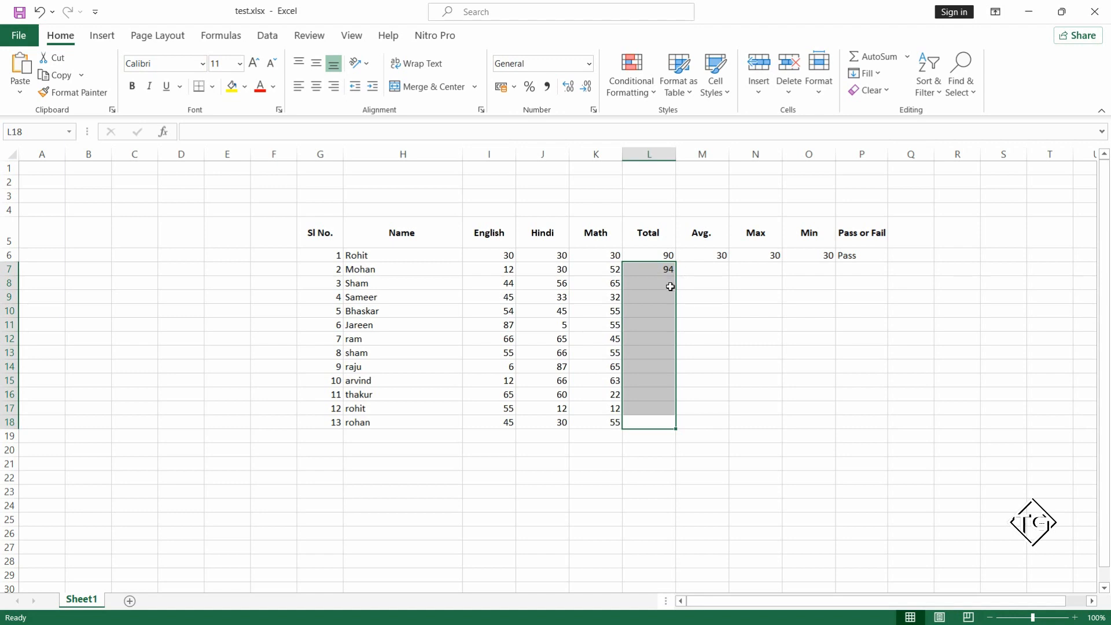
pyautogui.hotkey('ctrl', 'd')
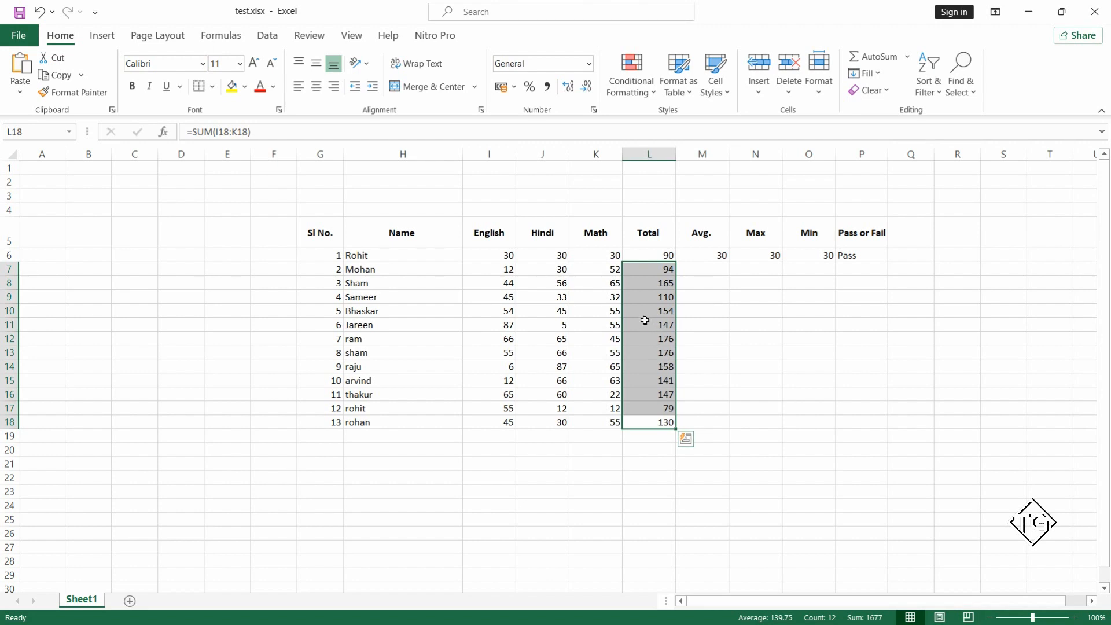
pyautogui.click(702, 295)
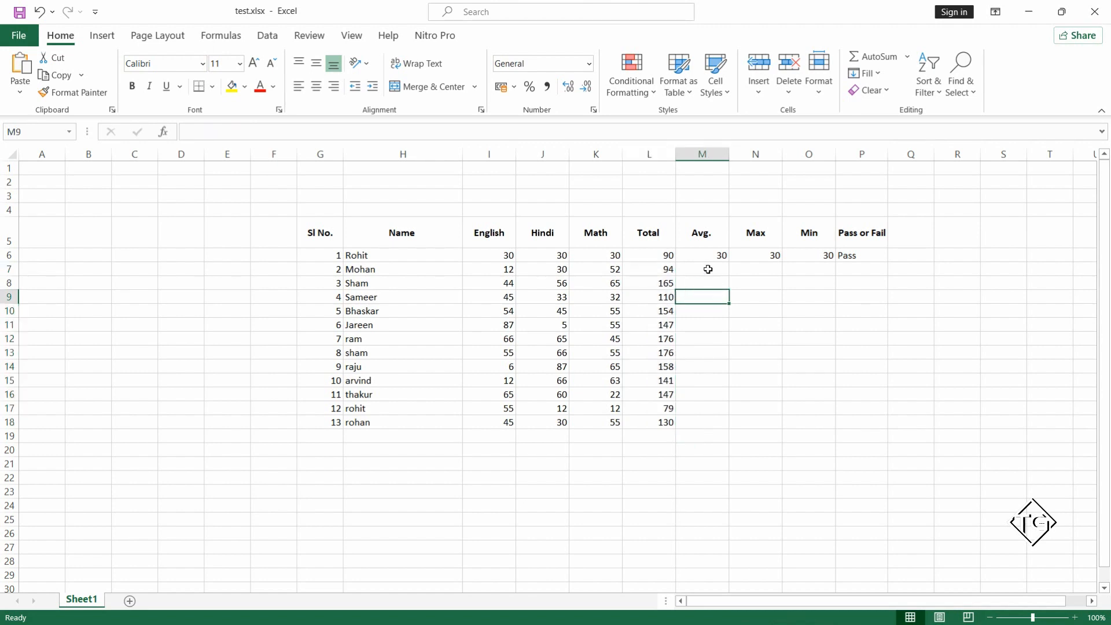
pyautogui.click(709, 270)
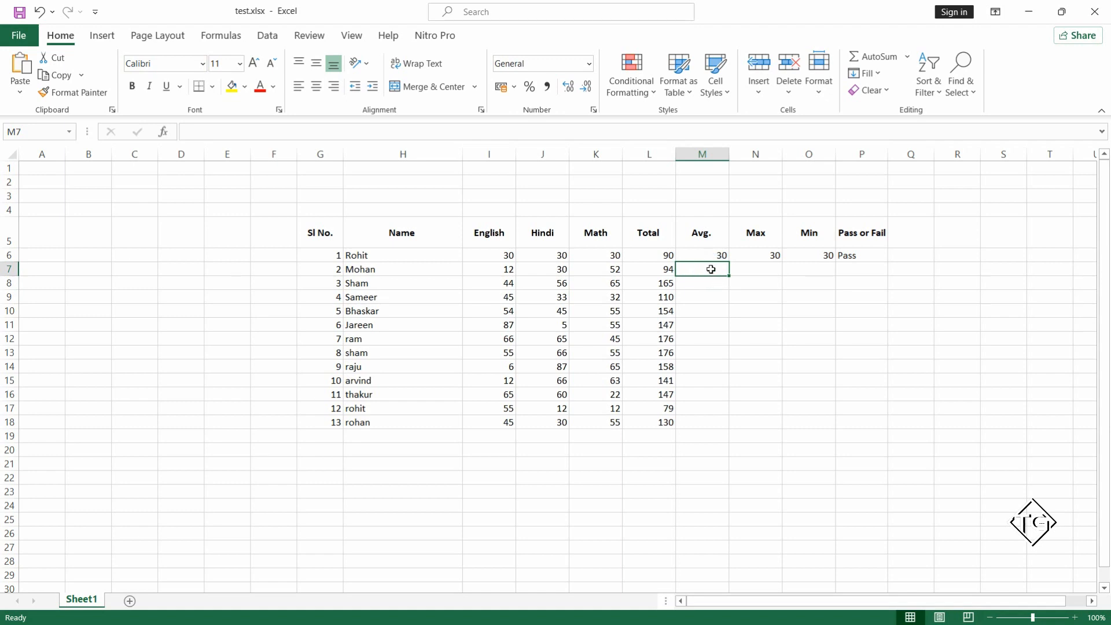
pyautogui.click(700, 297)
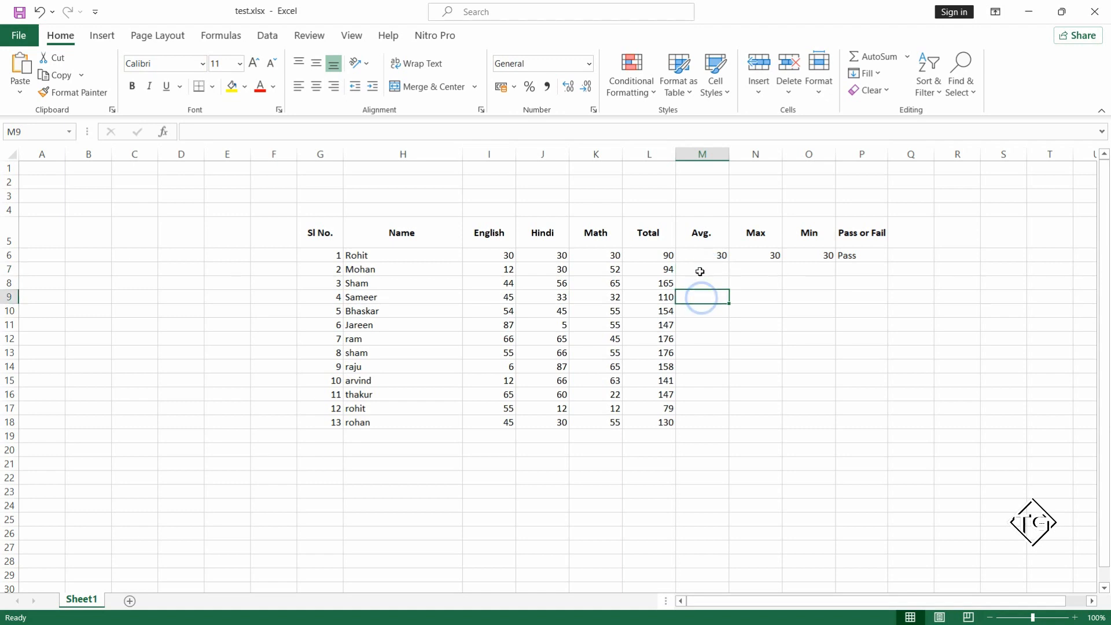
# Enter the formula =average(I7:K7) in M7 to average the second student's English, Hindi and Math marks.
pyautogui.click(701, 271)
pyautogui.write('=')
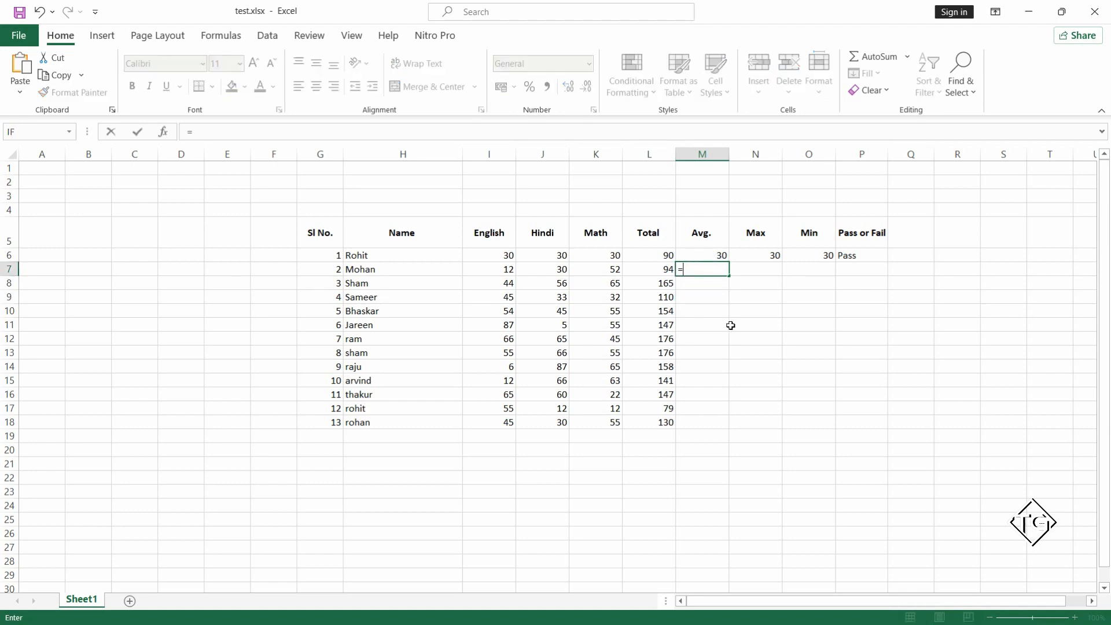
pyautogui.write('a')
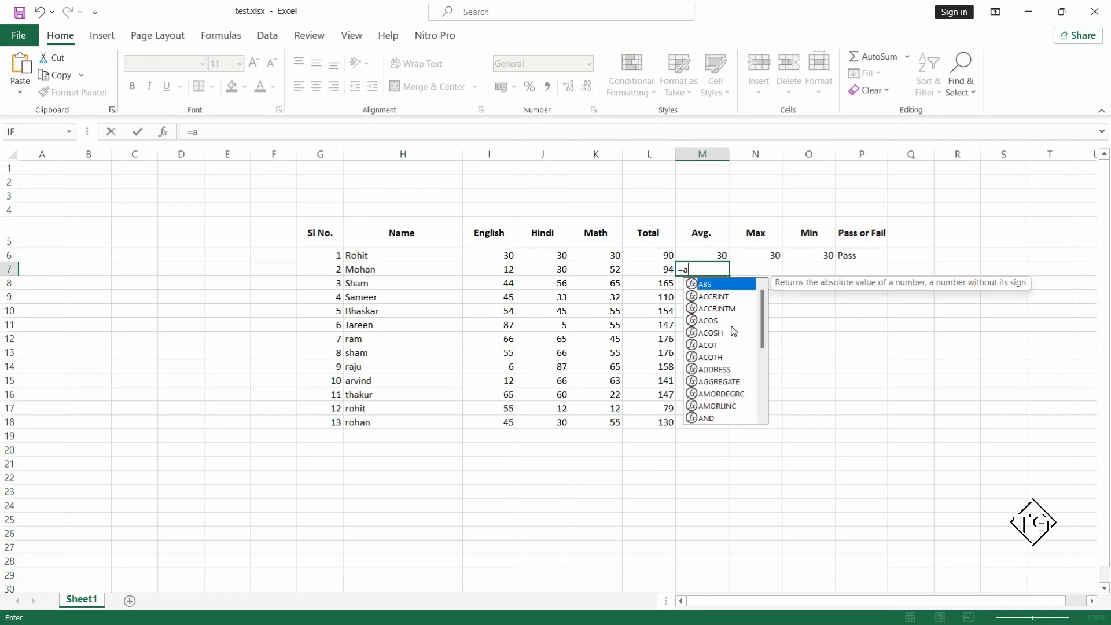
pyautogui.write('ver')
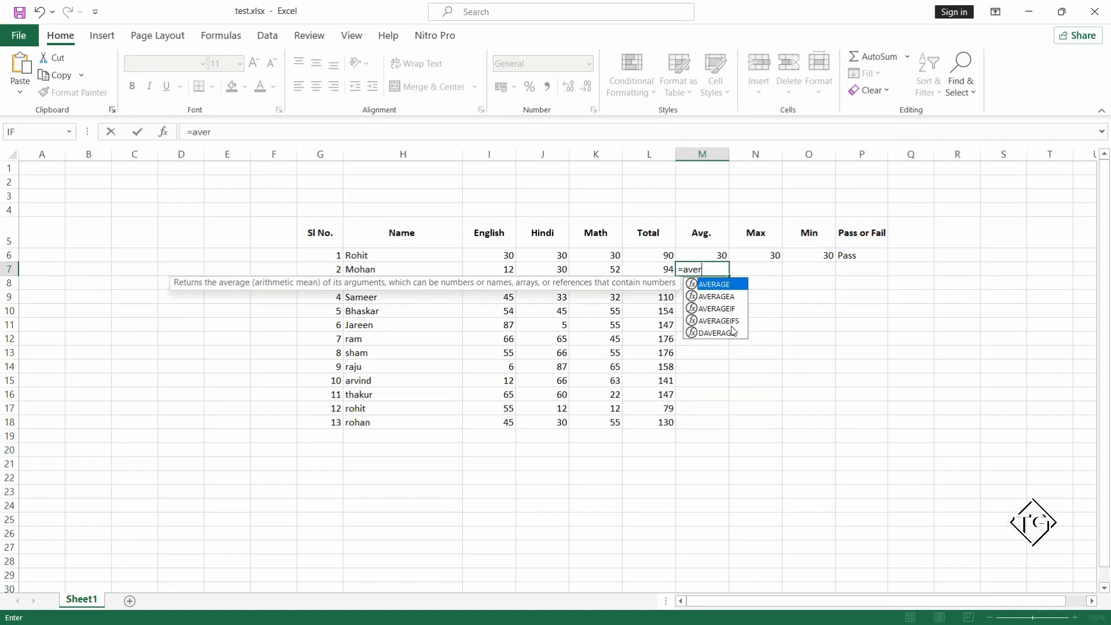
pyautogui.write('age(')
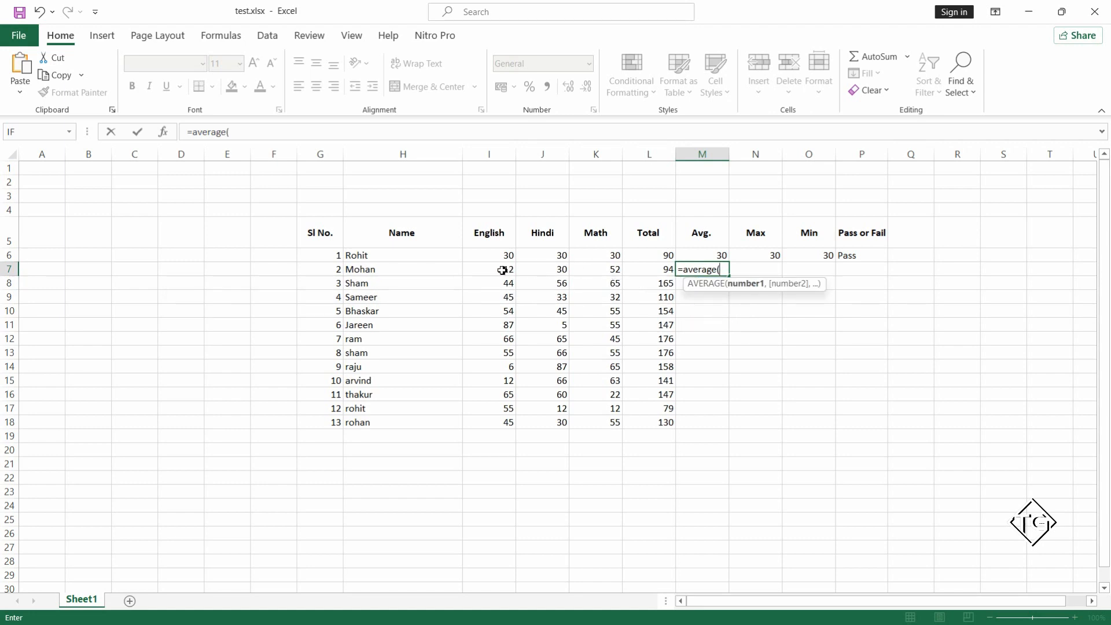
pyautogui.moveTo(501, 270); pyautogui.dragTo(612, 270)
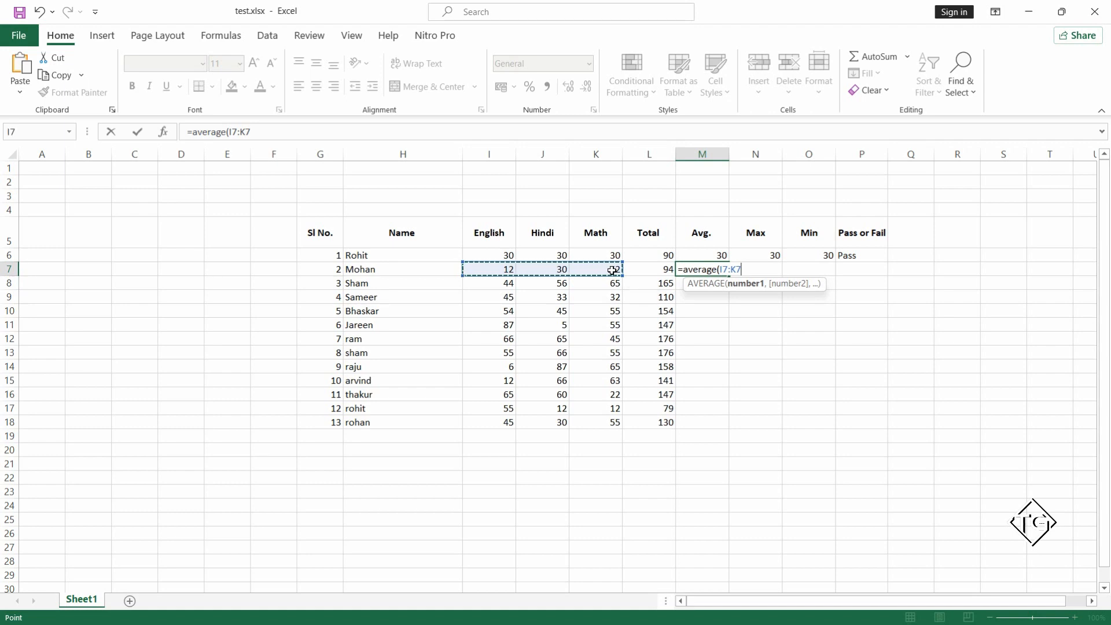
pyautogui.write(')')
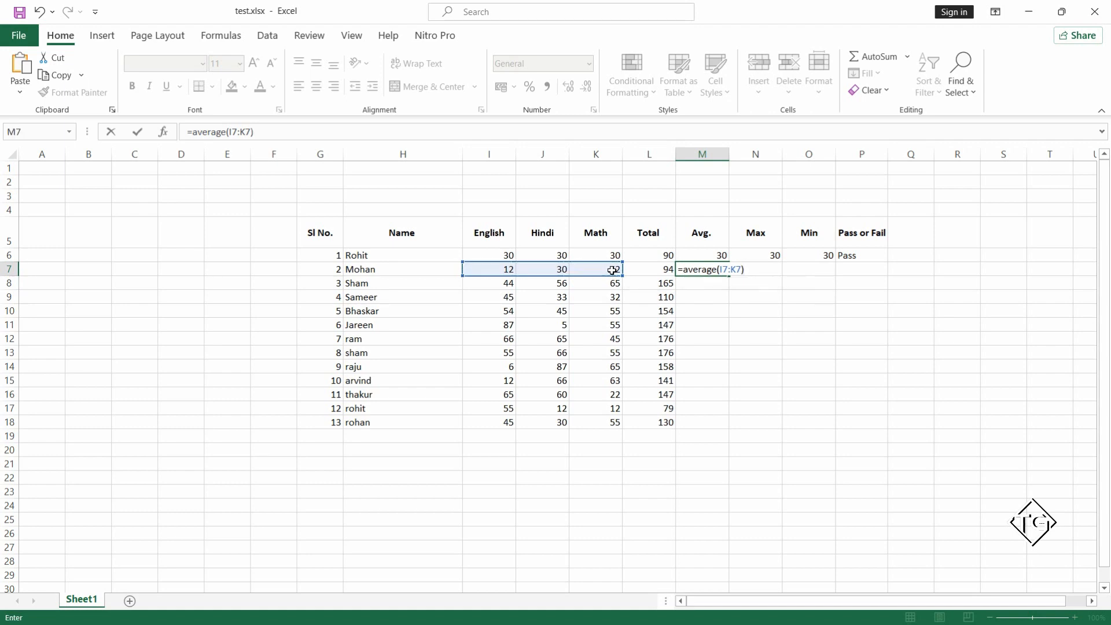
pyautogui.press('Return')
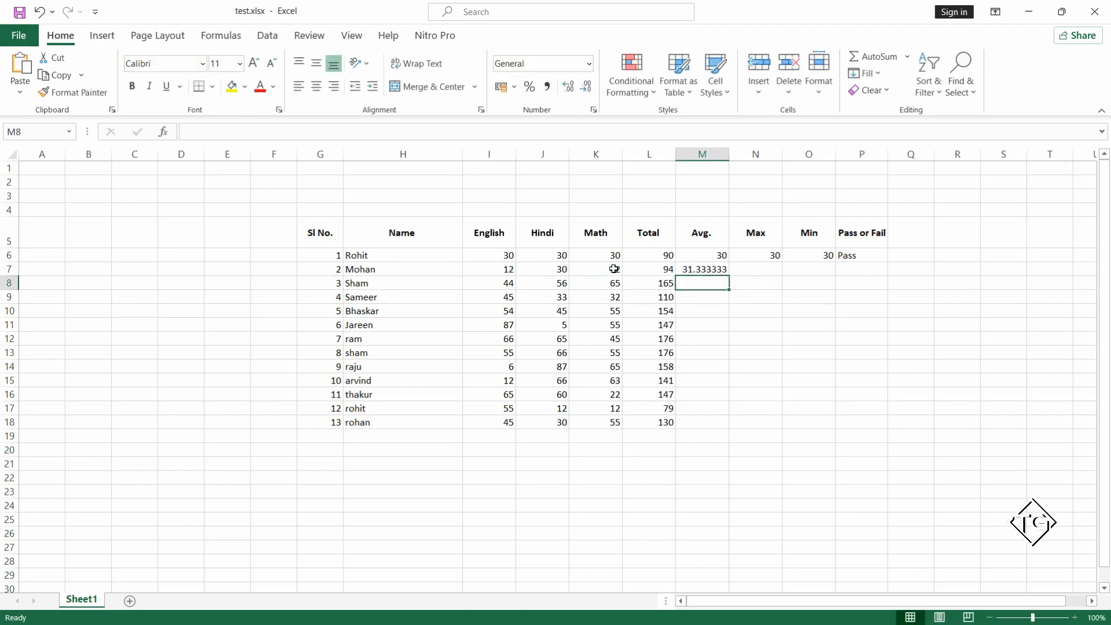
# Compare the Avg. formulas in M6 and M7, checking the cell range that M7 averages.
pyautogui.click(708, 265)
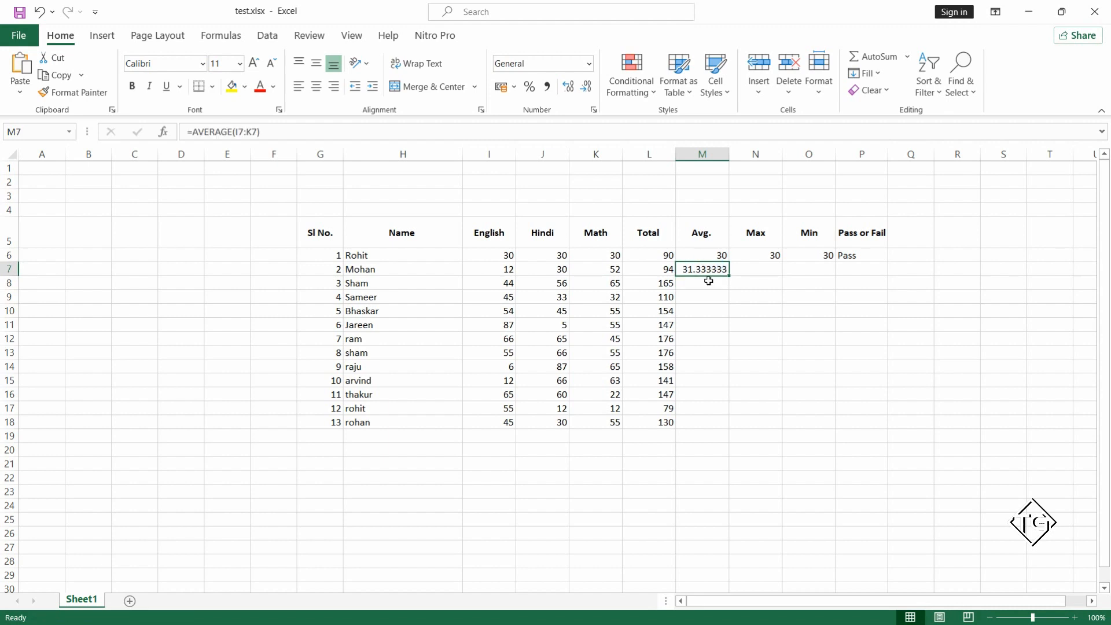
pyautogui.click(705, 255)
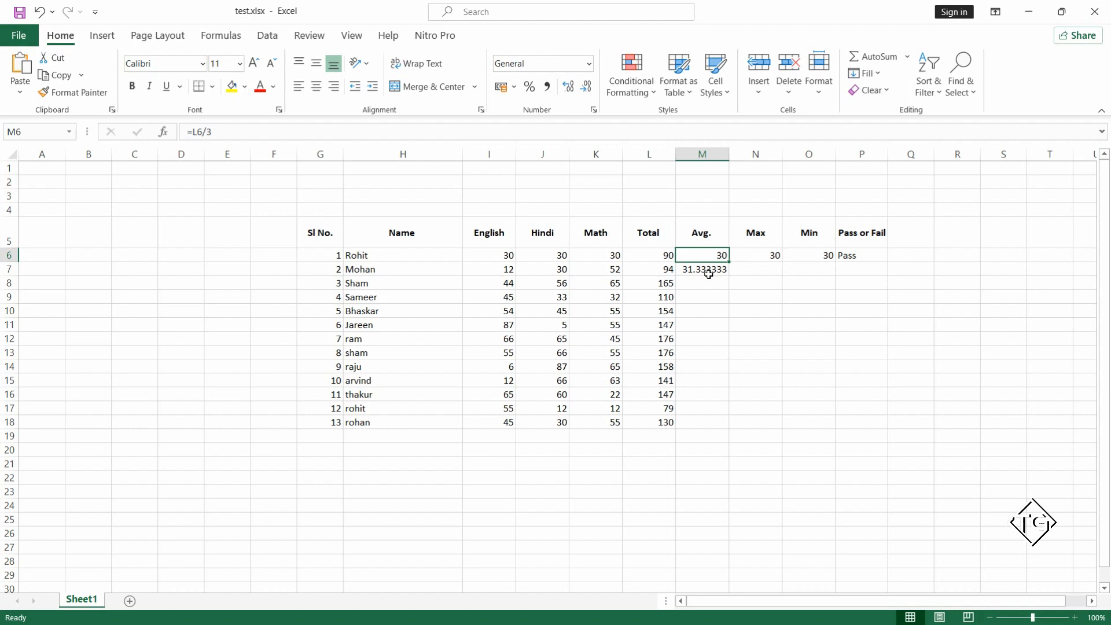
pyautogui.doubleClick(691, 268)
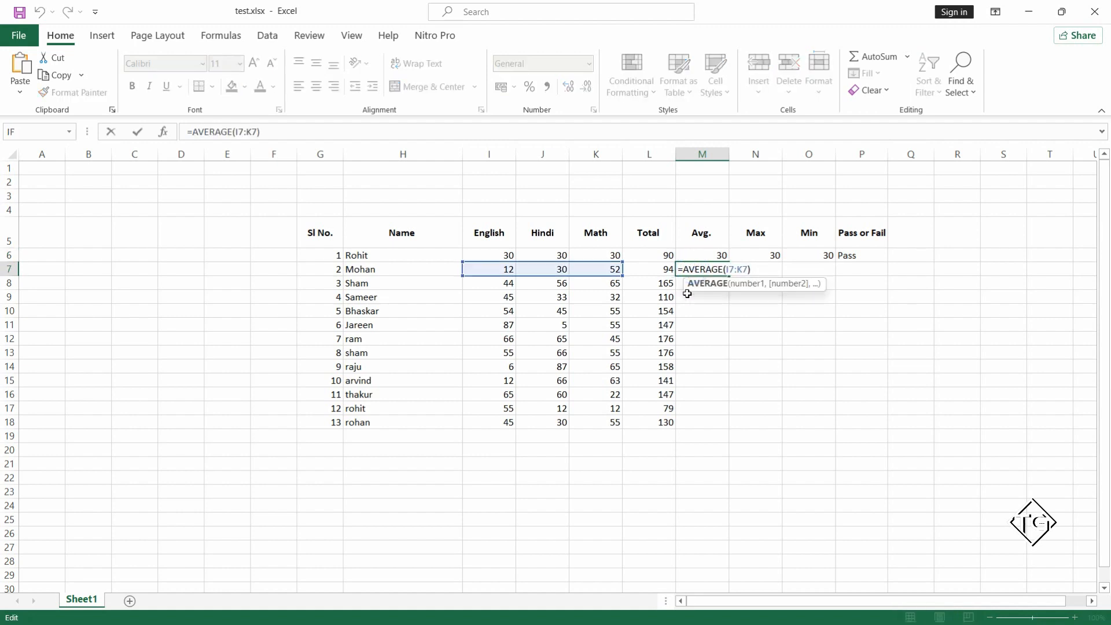
pyautogui.hotkey('ctrl', 'Return')
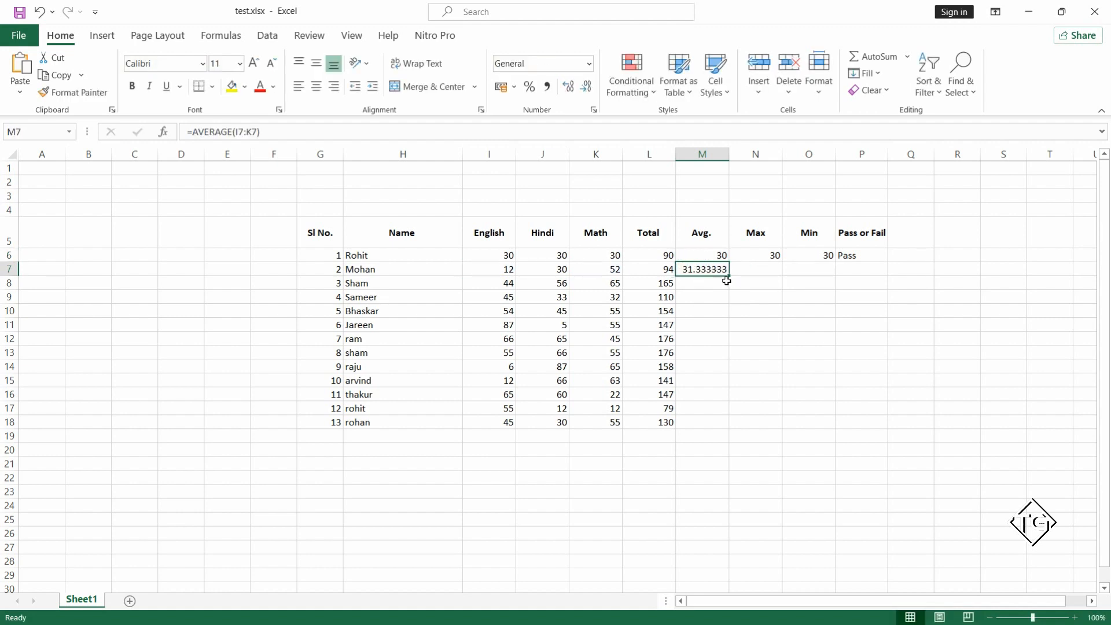
pyautogui.click(665, 284)
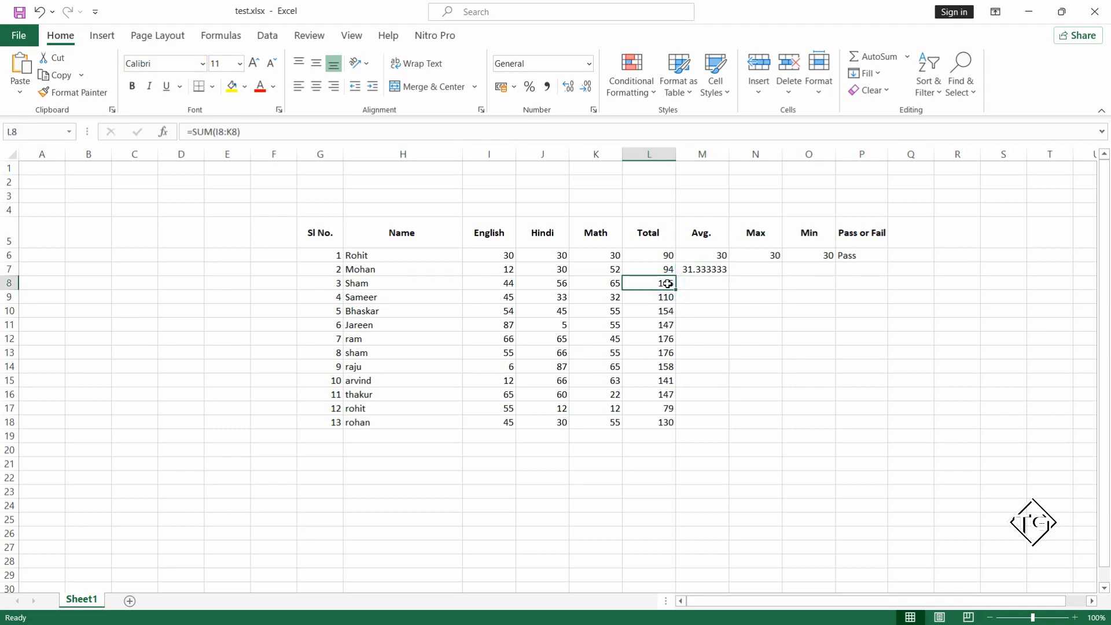
pyautogui.hotkey('ctrl', 'Down')
pyautogui.press('Right')
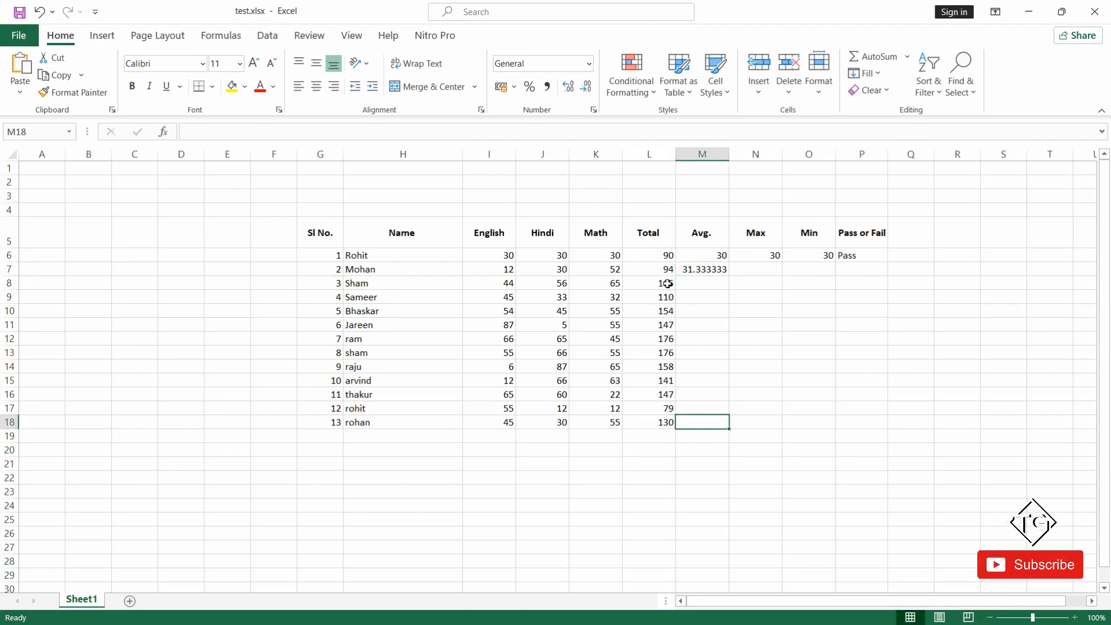
pyautogui.hotkey('ctrl', 'shift', 'Up')
pyautogui.click(819, 380)
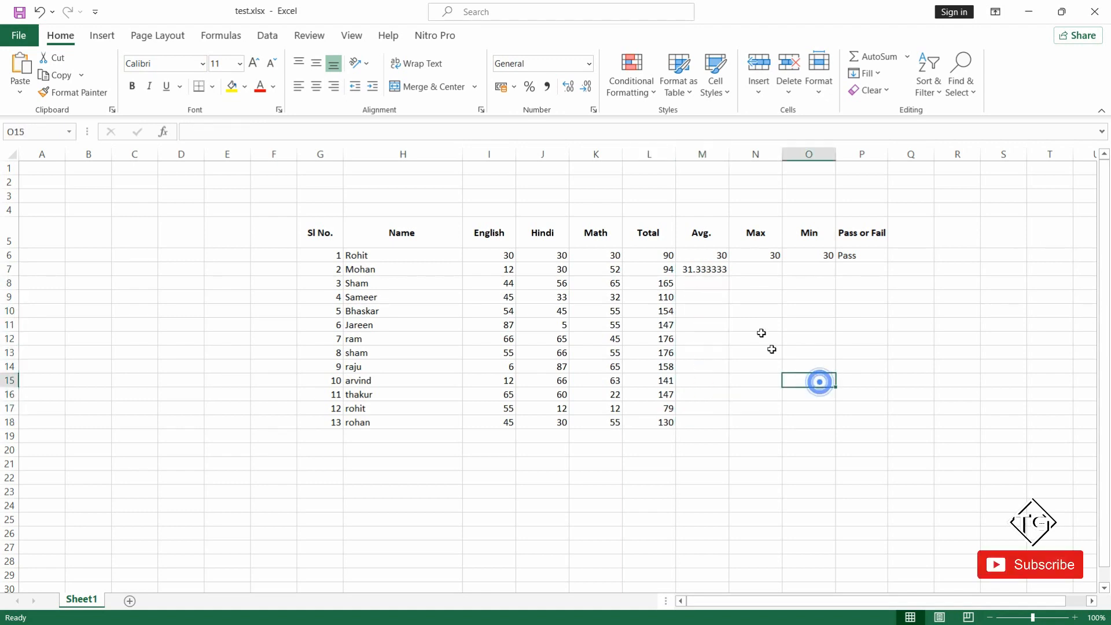
# Fill the Avg. formula from M7 down through M18.
pyautogui.moveTo(705, 265); pyautogui.dragTo(713, 419)
pyautogui.hotkey('ctrl', 'd')
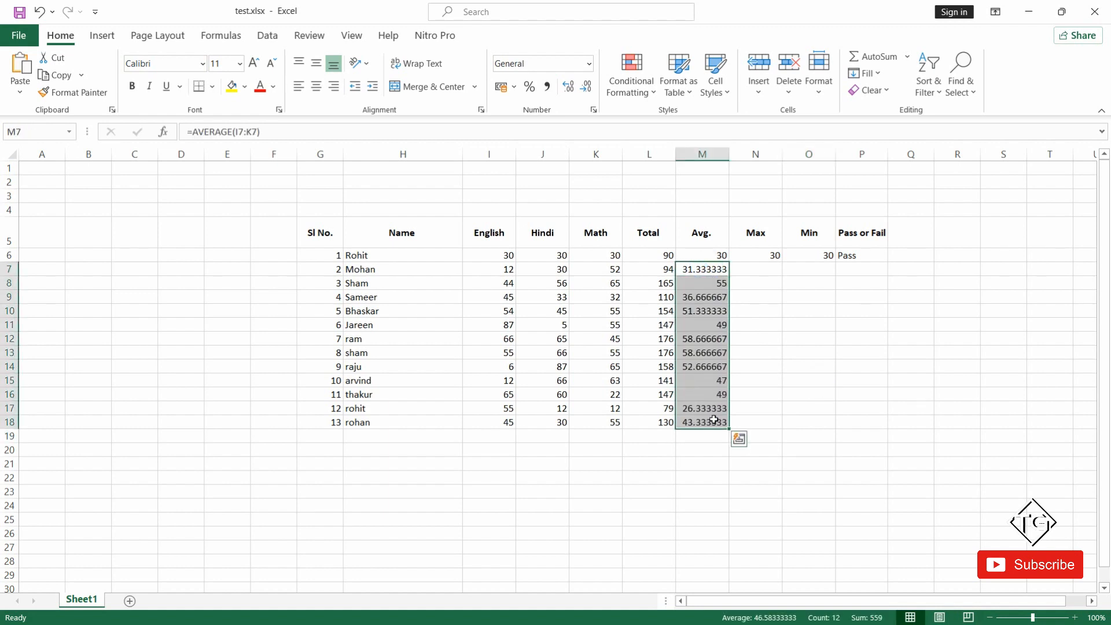
pyautogui.click(746, 390)
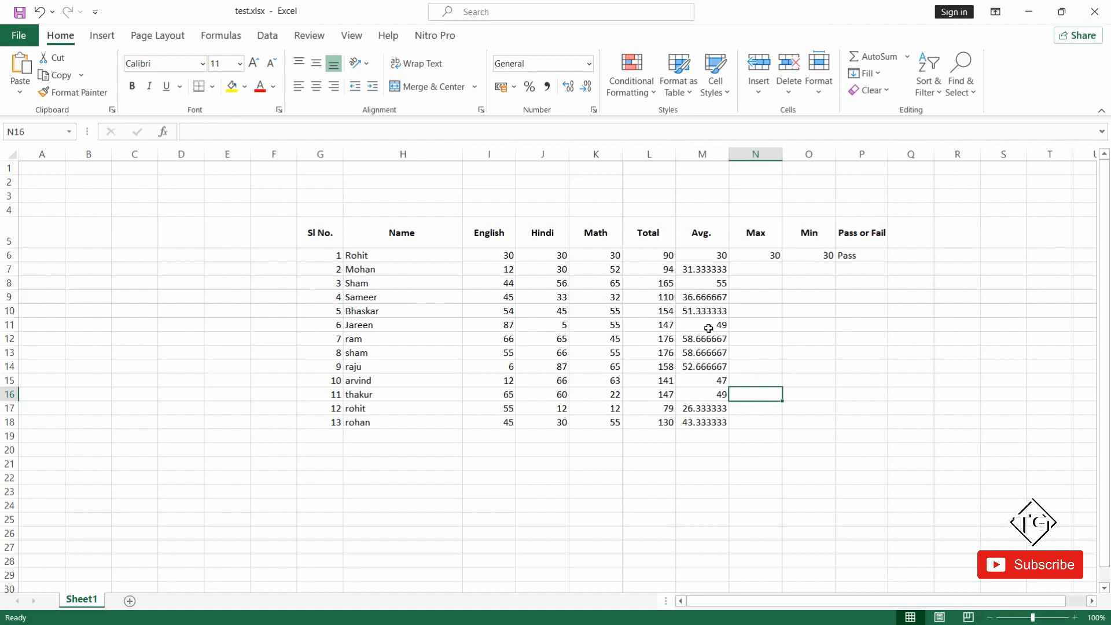
# Replace the first student's Avg. formula in M6 with a copy of the AVERAGE formula from M7.
pyautogui.click(712, 273)
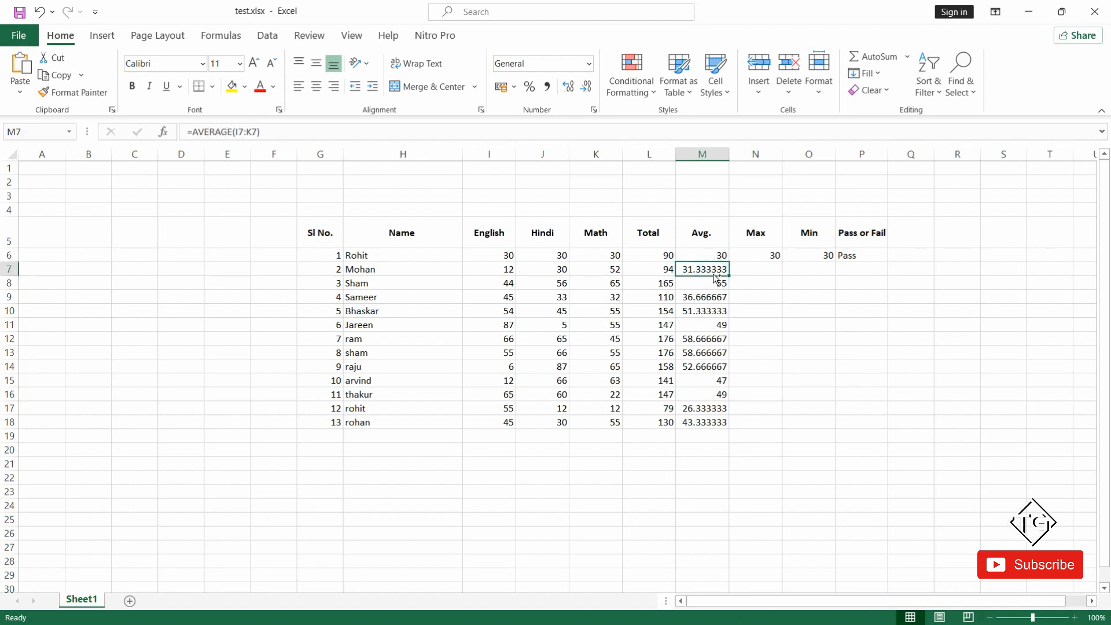
pyautogui.hotkey('ctrl', 'c')
pyautogui.press('Up')
pyautogui.hotkey('ctrl', 'v')
pyautogui.press('Right')
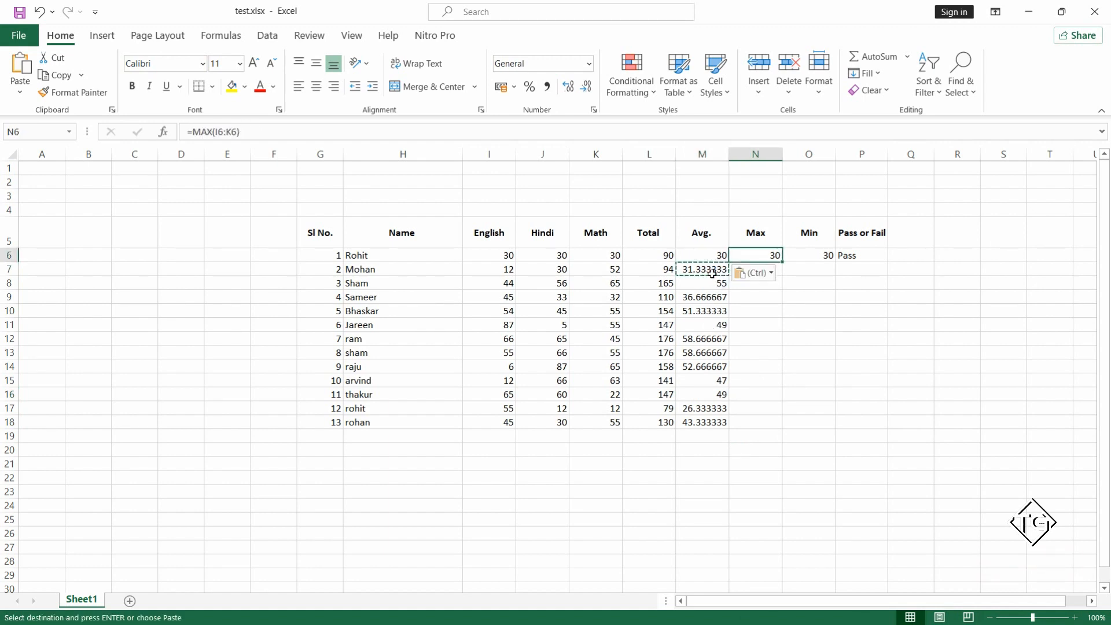
pyautogui.click(767, 306)
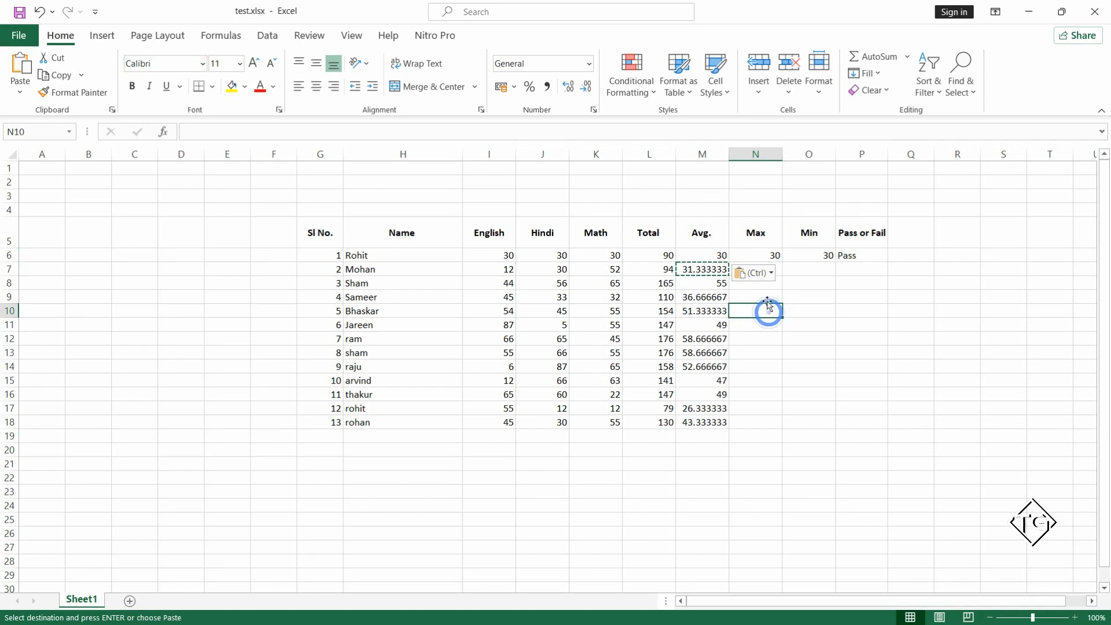
pyautogui.click(796, 272)
pyautogui.press('Escape')
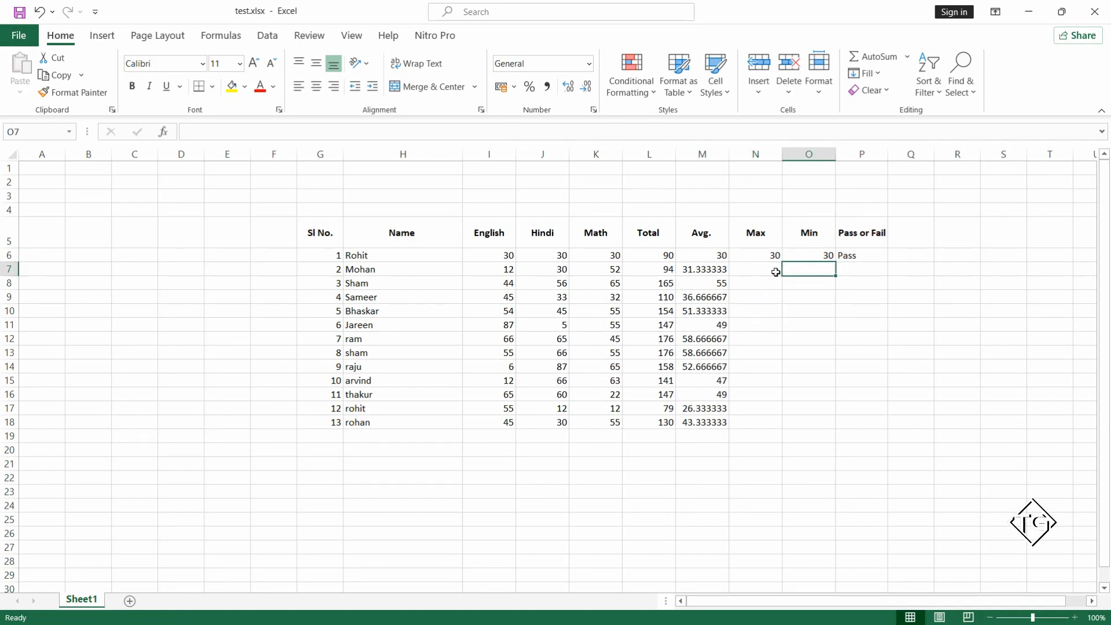
# Enter a MAX formula over I7:K7 in N7 to get the second student's highest mark.
pyautogui.click(772, 271)
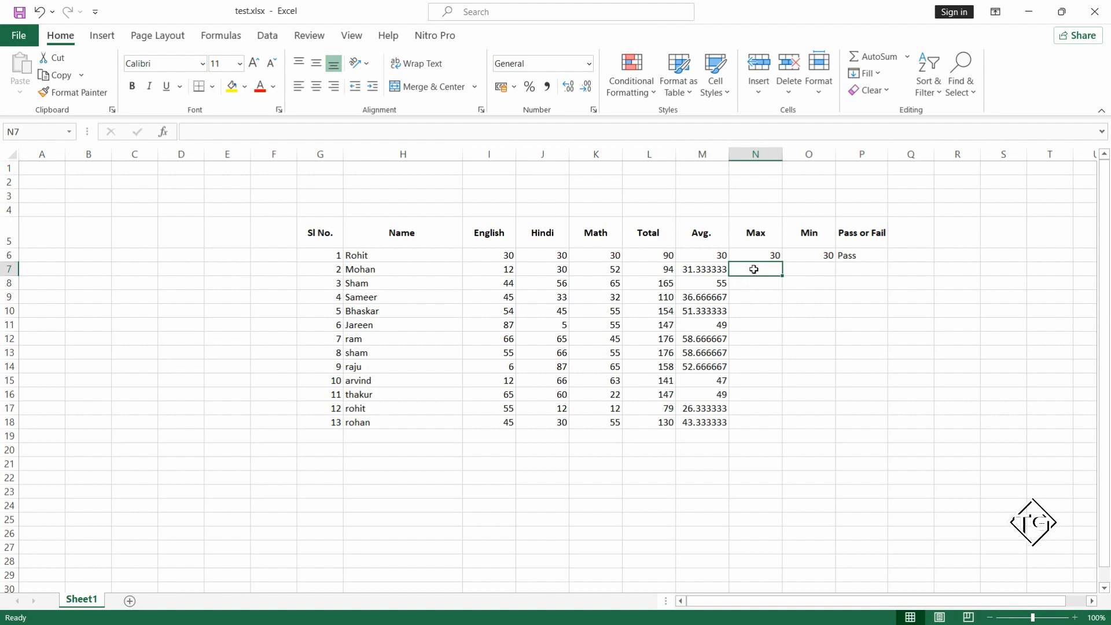
pyautogui.write('=')
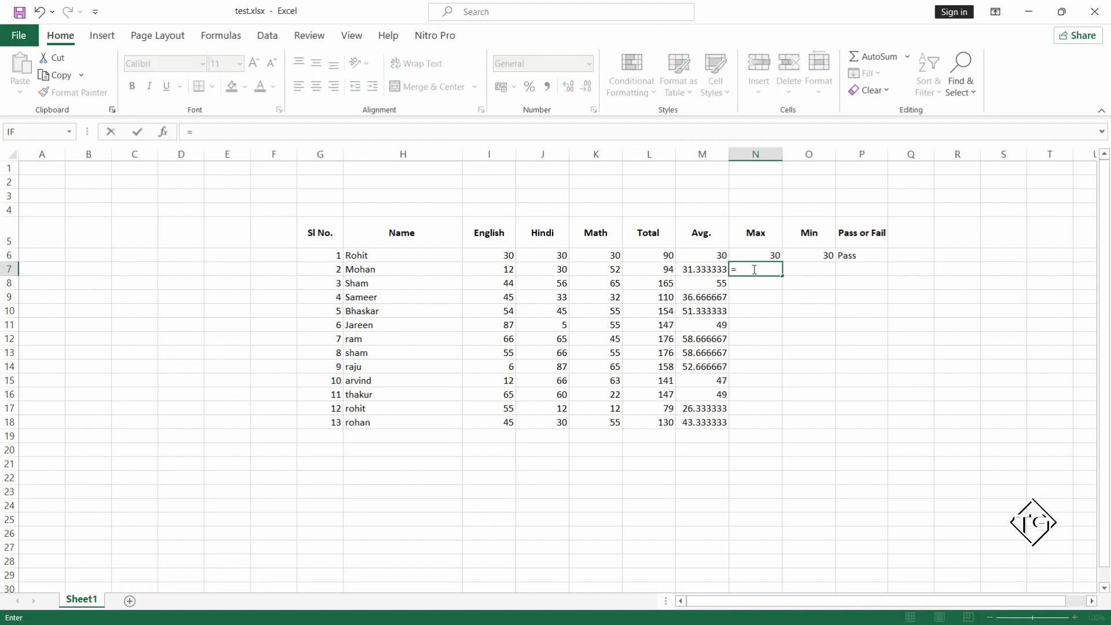
pyautogui.write('max')
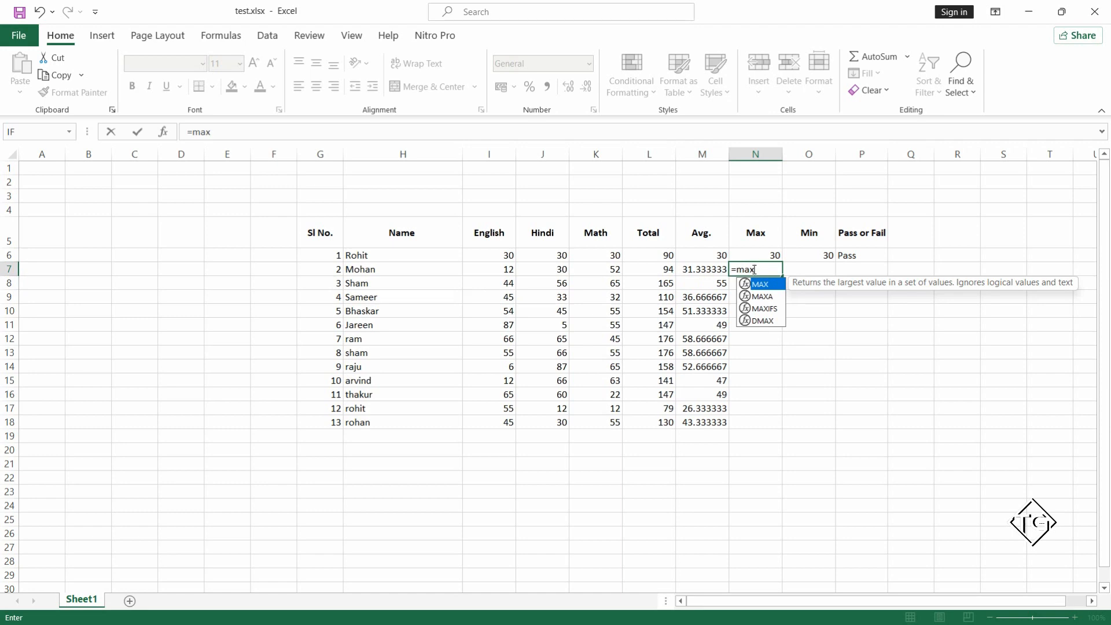
pyautogui.write('(')
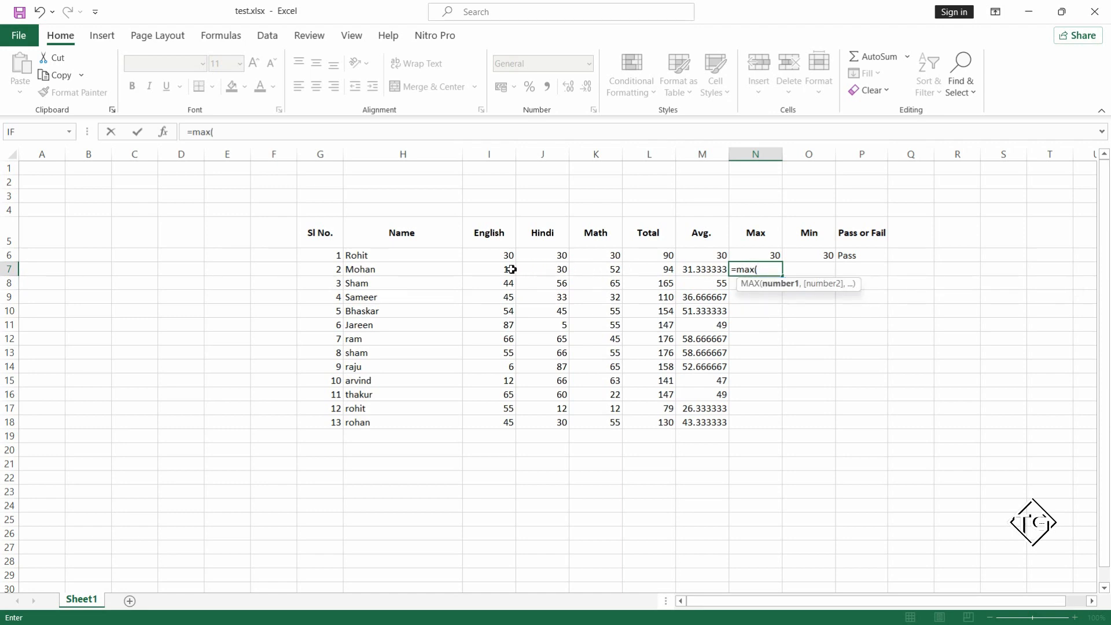
pyautogui.moveTo(508, 269); pyautogui.dragTo(604, 270)
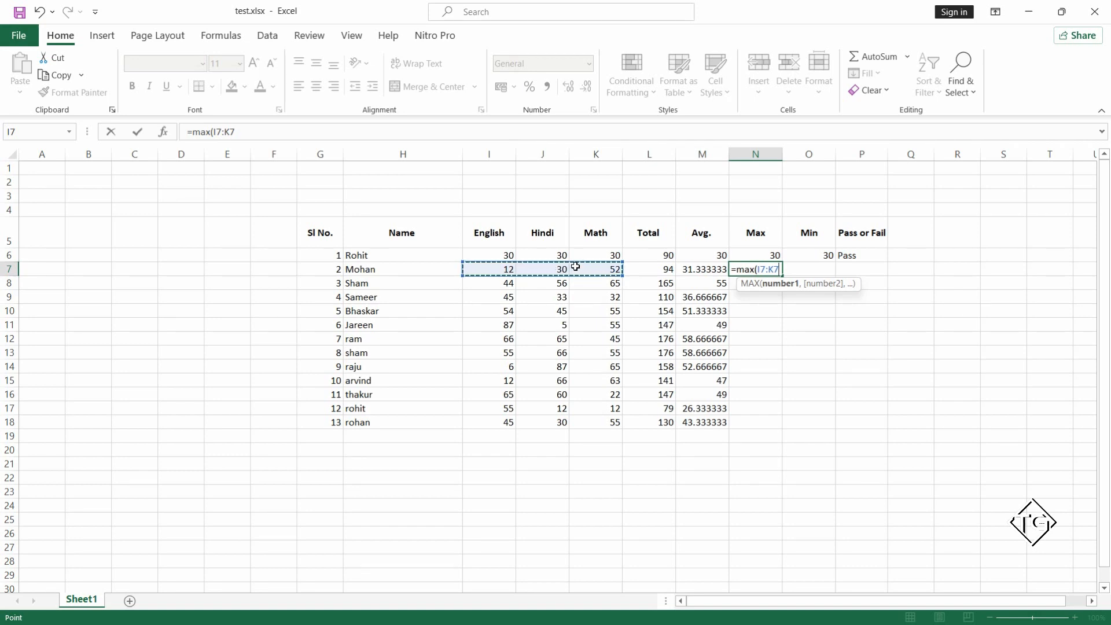
pyautogui.press('Return')
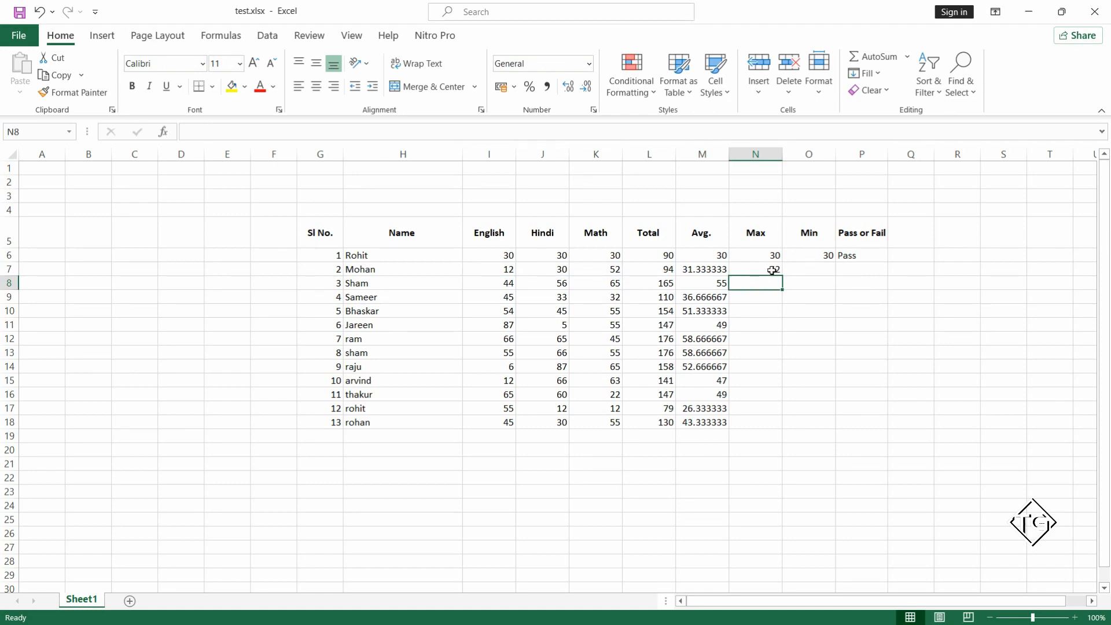
# Fill the Max formula from N7 down through N18.
pyautogui.click(772, 270)
pyautogui.moveTo(783, 273); pyautogui.dragTo(782, 418)
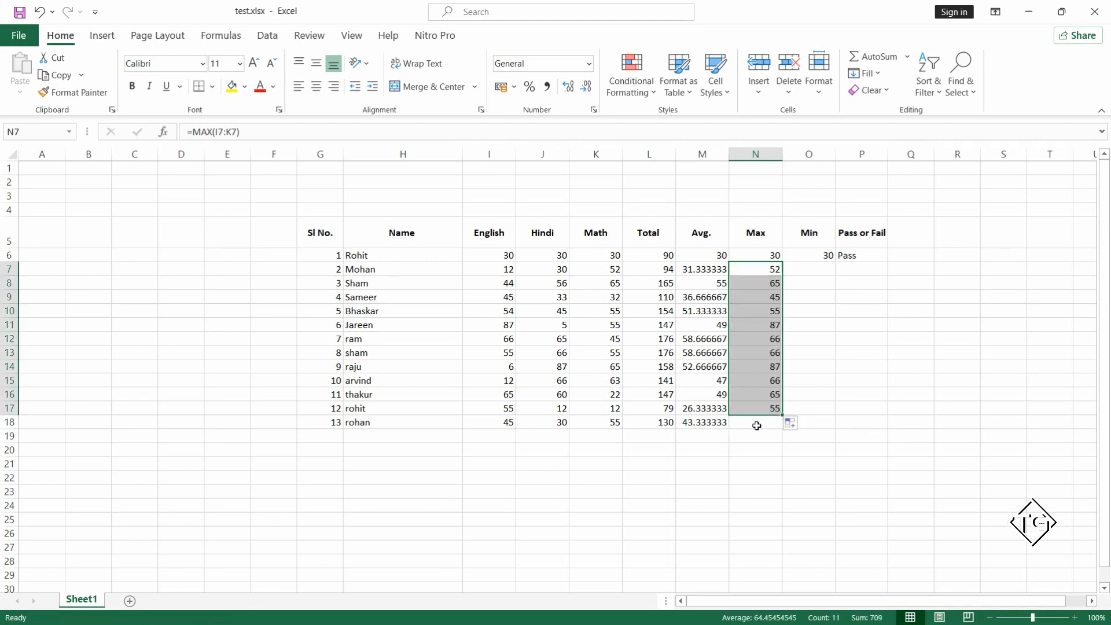
pyautogui.click(756, 424)
pyautogui.hotkey('ctrl', 'd')
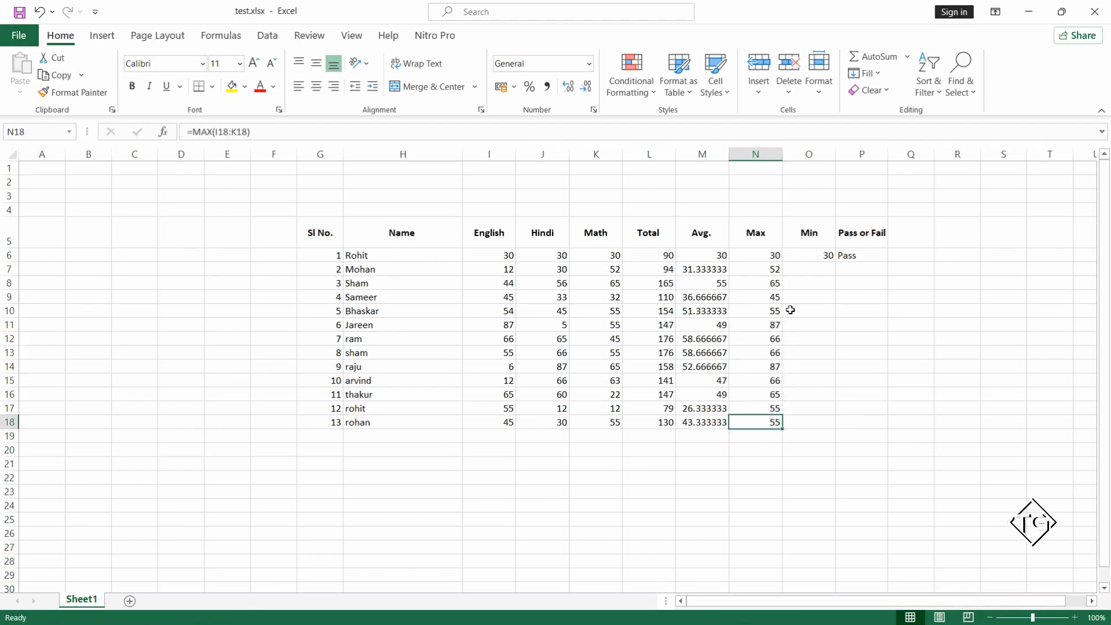
# Enter the formula =min(I7:K7) in O7 to get the second student's lowest mark.
pyautogui.click(804, 269)
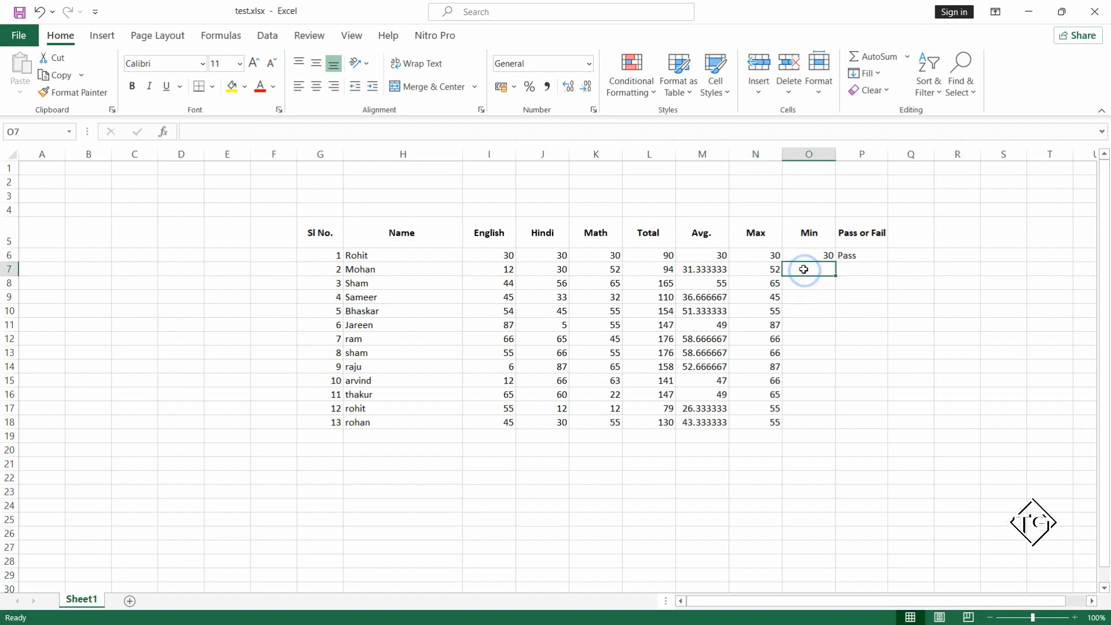
pyautogui.write('=')
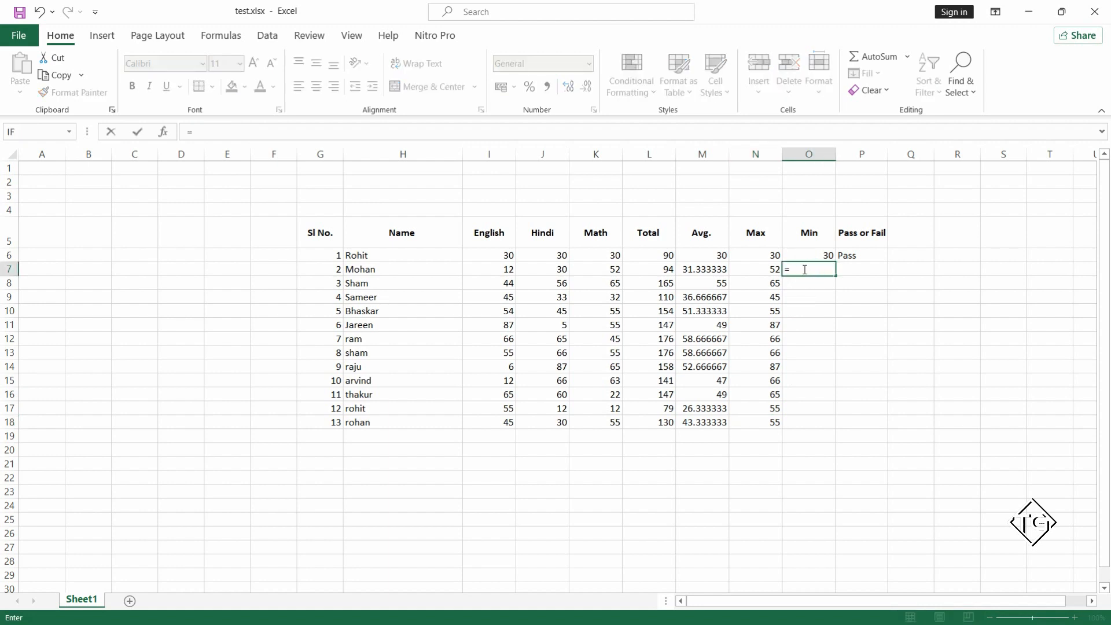
pyautogui.write('min')
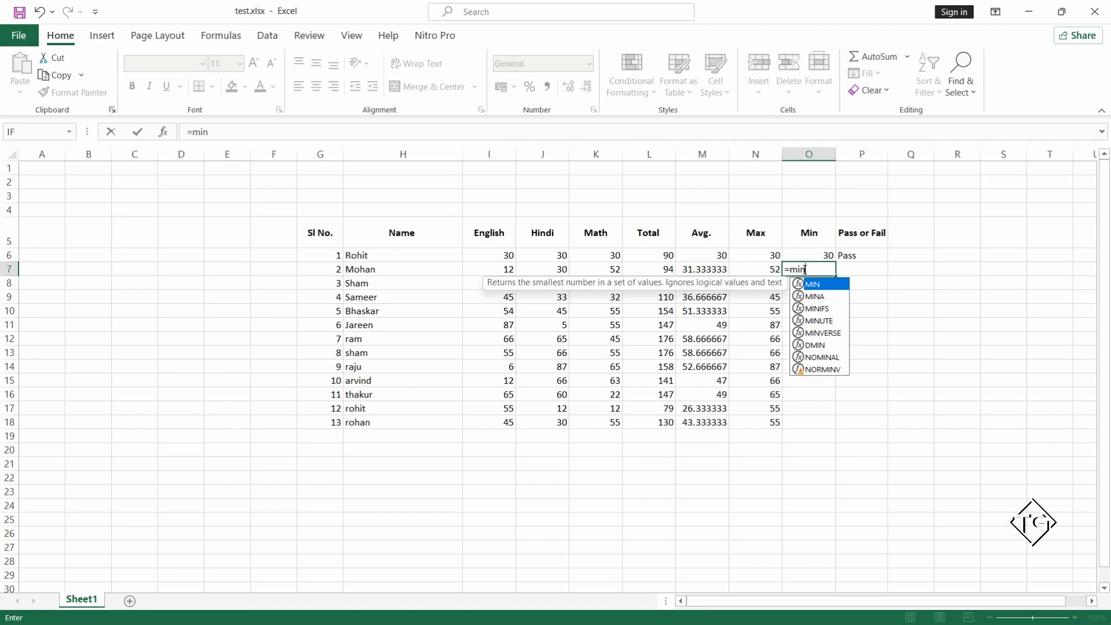
pyautogui.write('(')
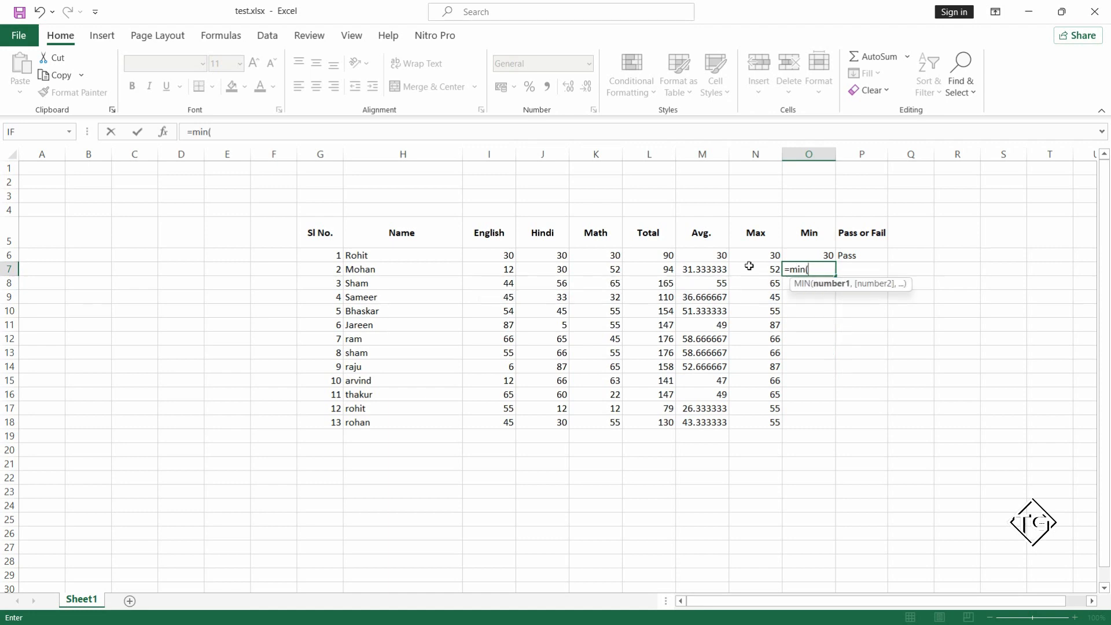
pyautogui.moveTo(505, 269); pyautogui.dragTo(613, 272)
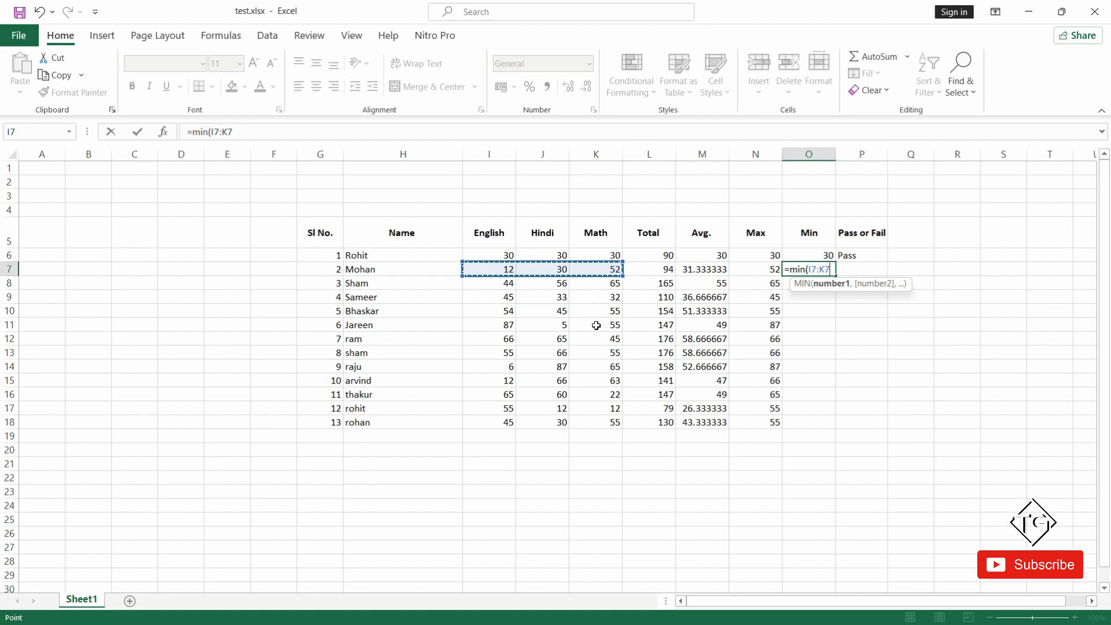
pyautogui.write(')')
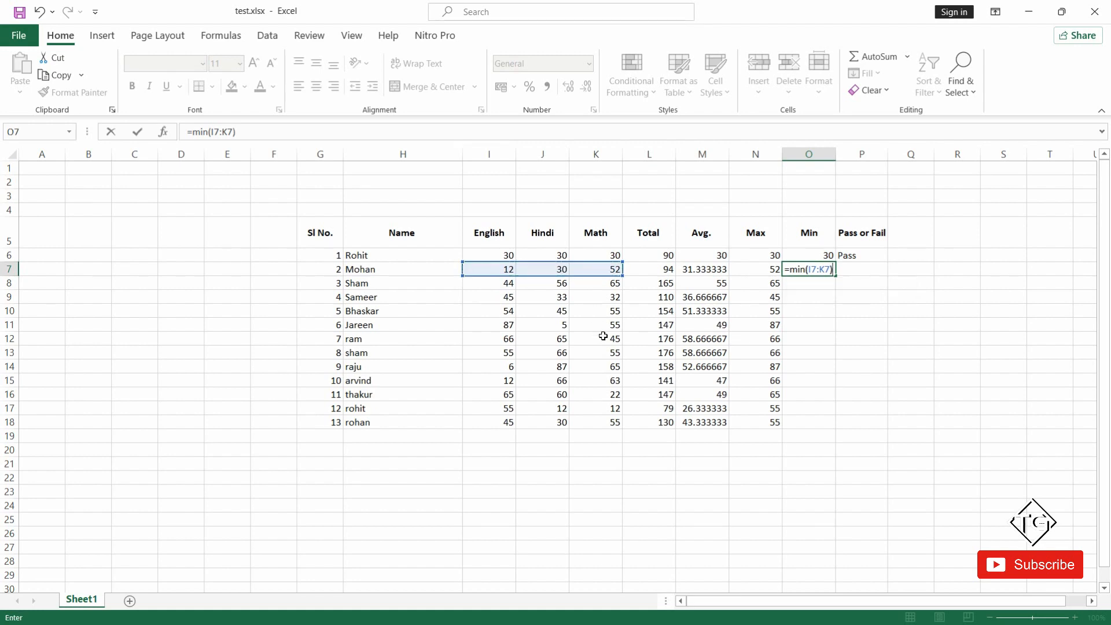
pyautogui.hotkey('ctrl', 'Return')
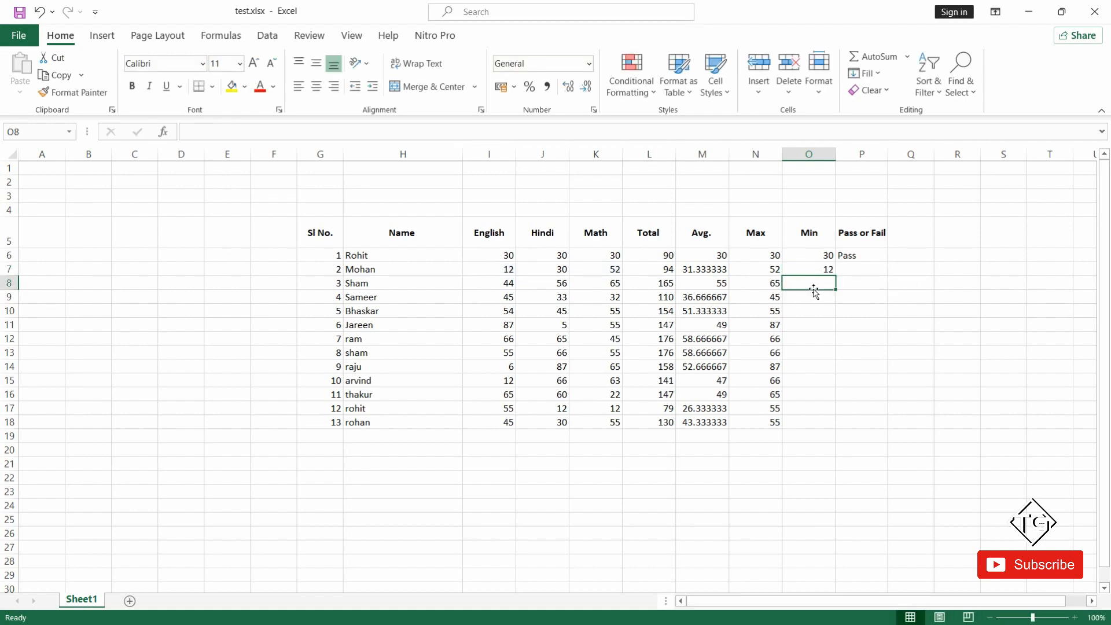
# Fill the Min formula from O7 down through O18.
pyautogui.moveTo(820, 266); pyautogui.dragTo(807, 421)
pyautogui.hotkey('ctrl', 'd')
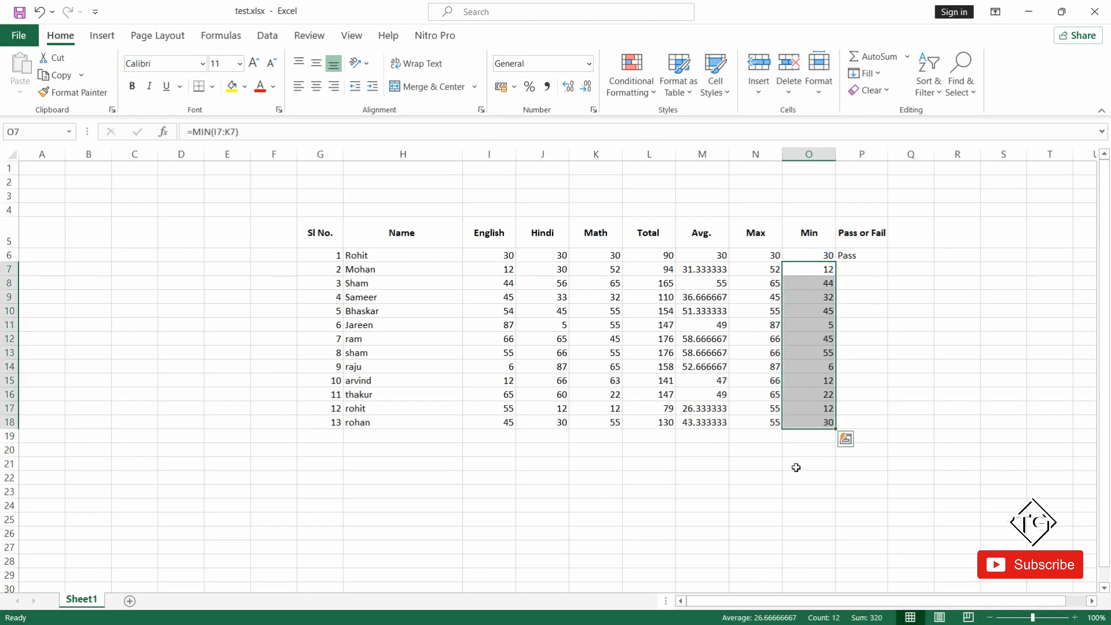
pyautogui.click(774, 441)
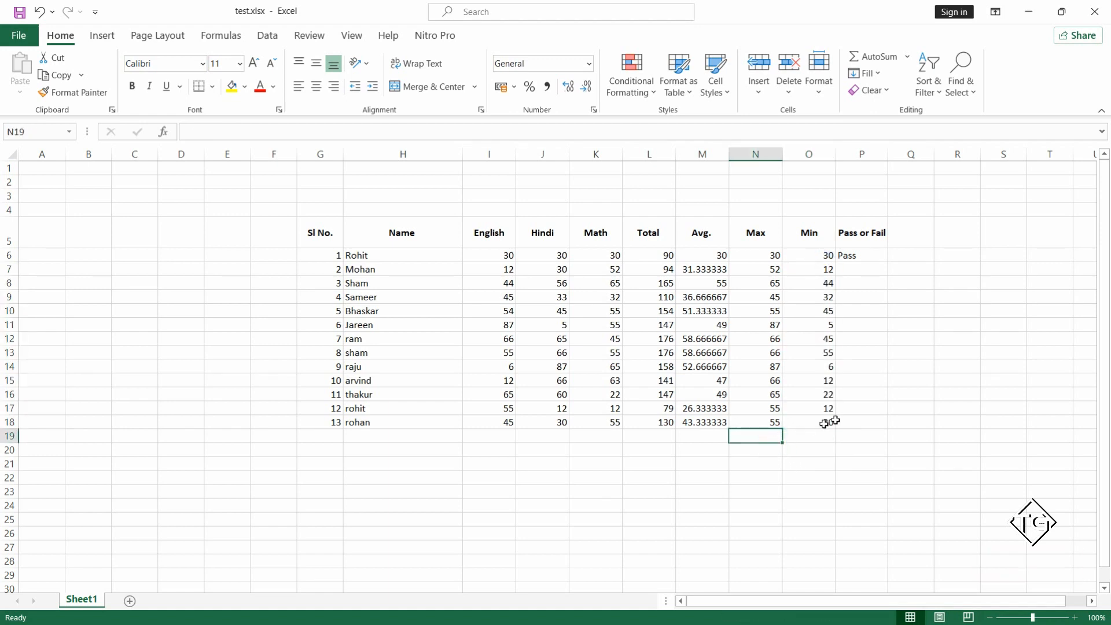
# Examine the IF formula behind the first student's pass/fail result in P6.
pyautogui.click(863, 255)
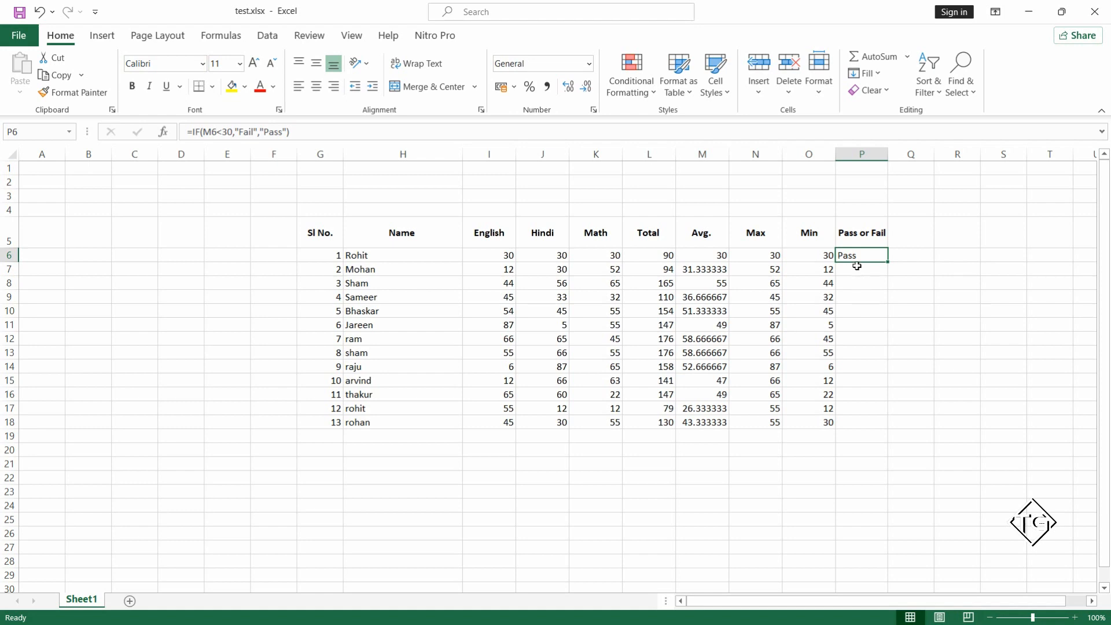
pyautogui.click(842, 291)
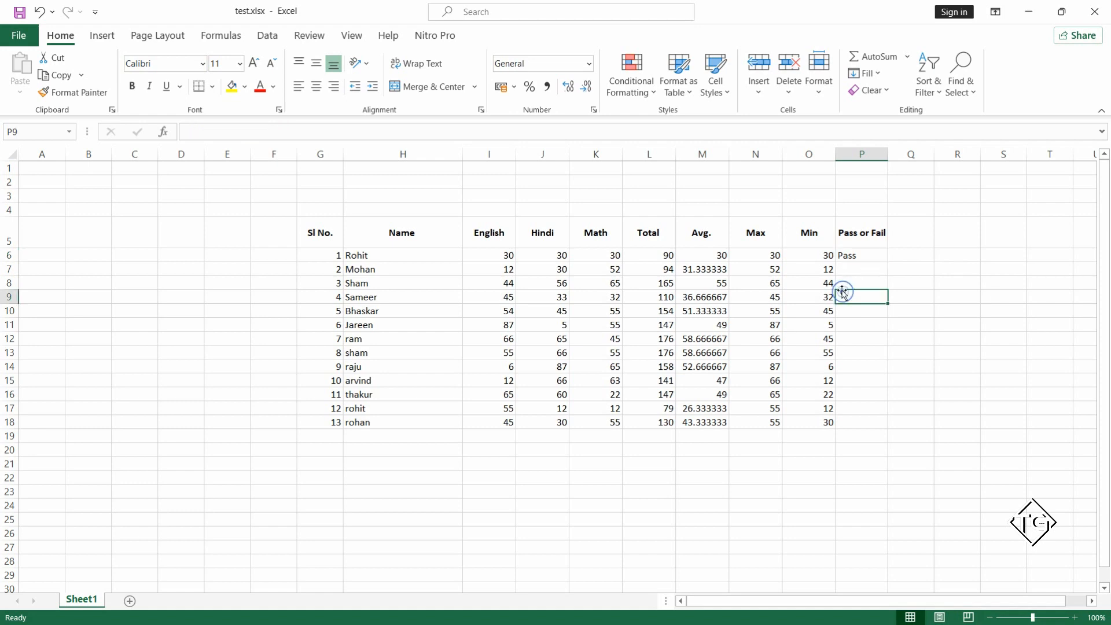
pyautogui.click(856, 270)
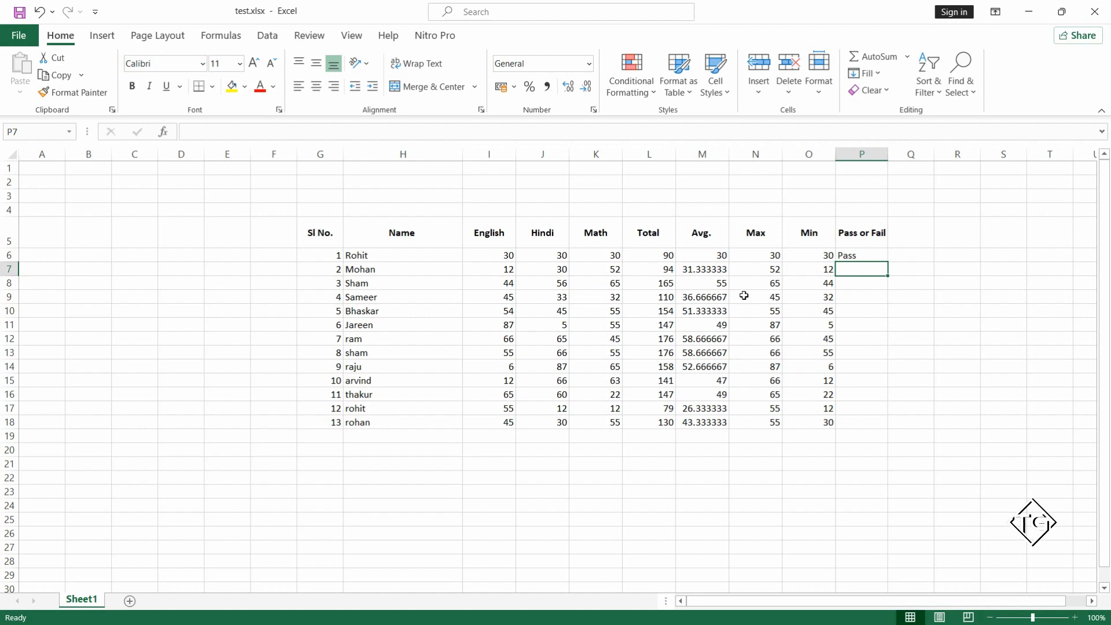
pyautogui.click(861, 255)
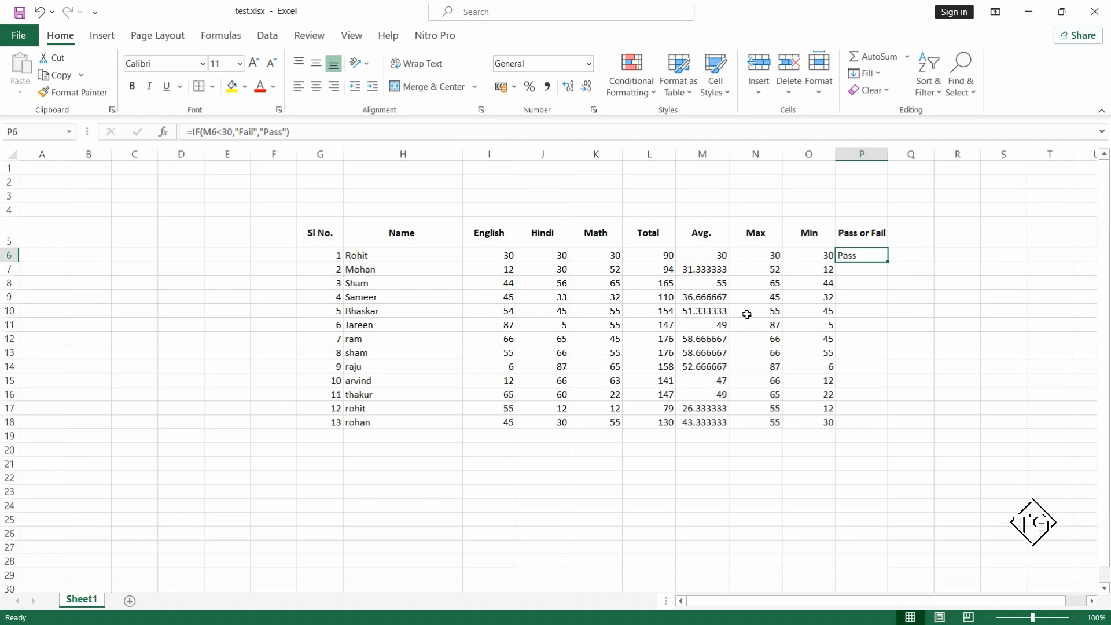
pyautogui.click(731, 296)
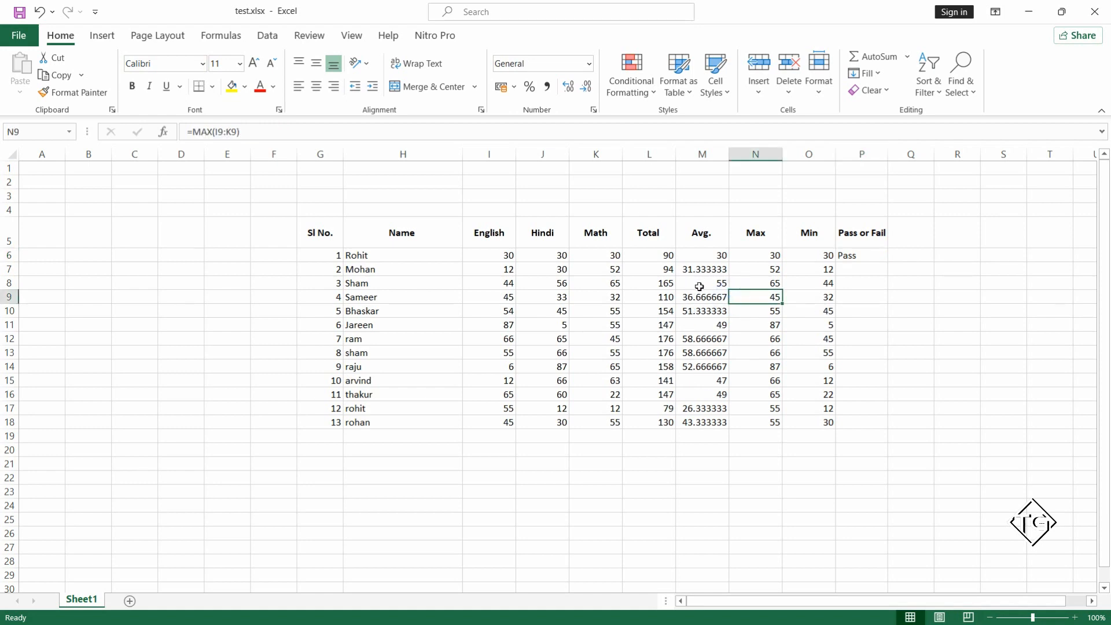
# Set the third student's Math mark in K8 to 12.
pyautogui.click(603, 283)
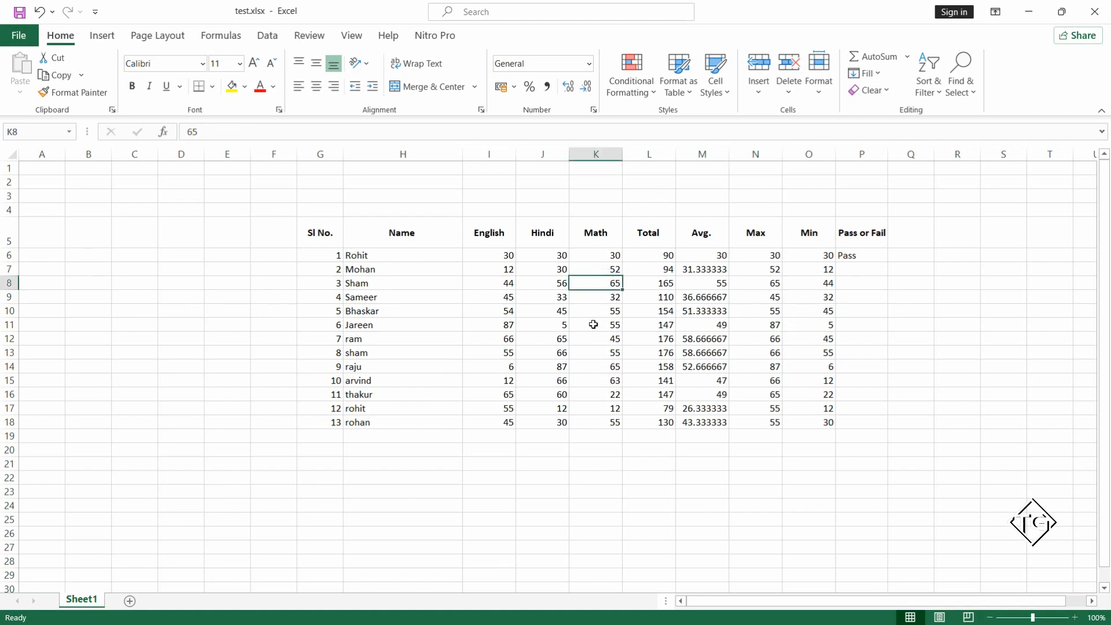
pyautogui.write('12')
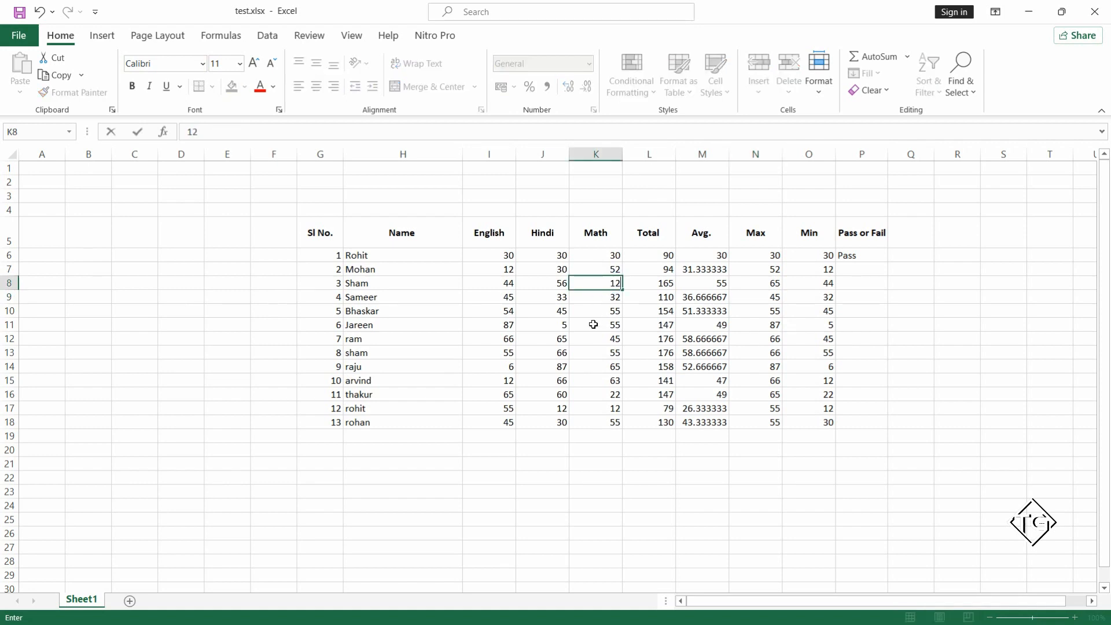
pyautogui.press('Left')
pyautogui.press('Right')
pyautogui.press('Right')
pyautogui.press('Right')
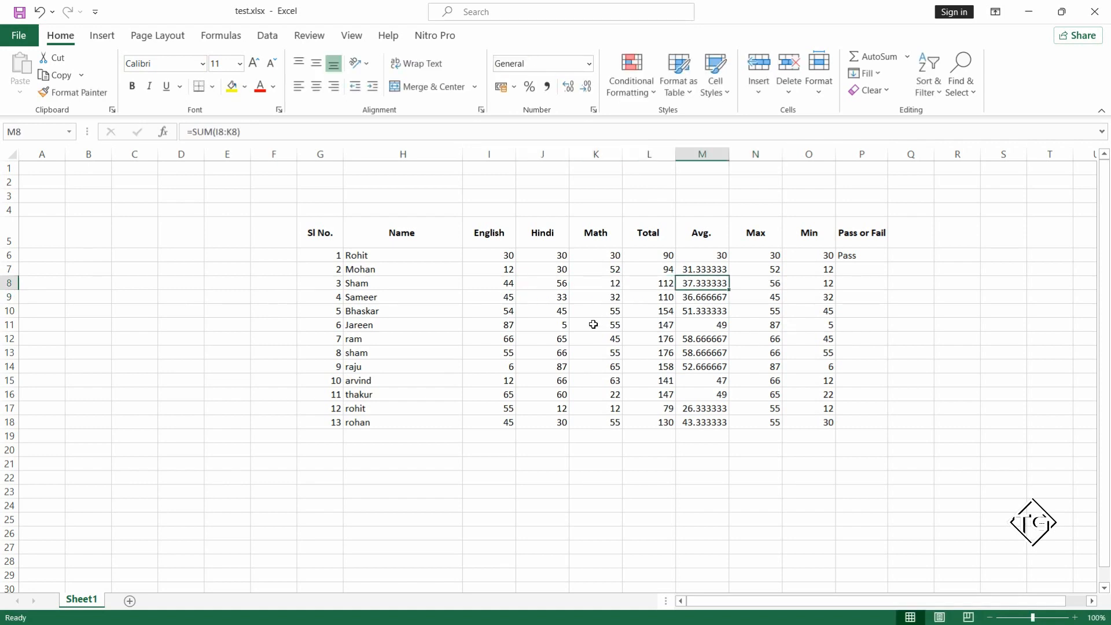
# Set the third student's Hindi mark in J8 to 22.
pyautogui.press('Left')
pyautogui.press('Left')
pyautogui.press('Left')
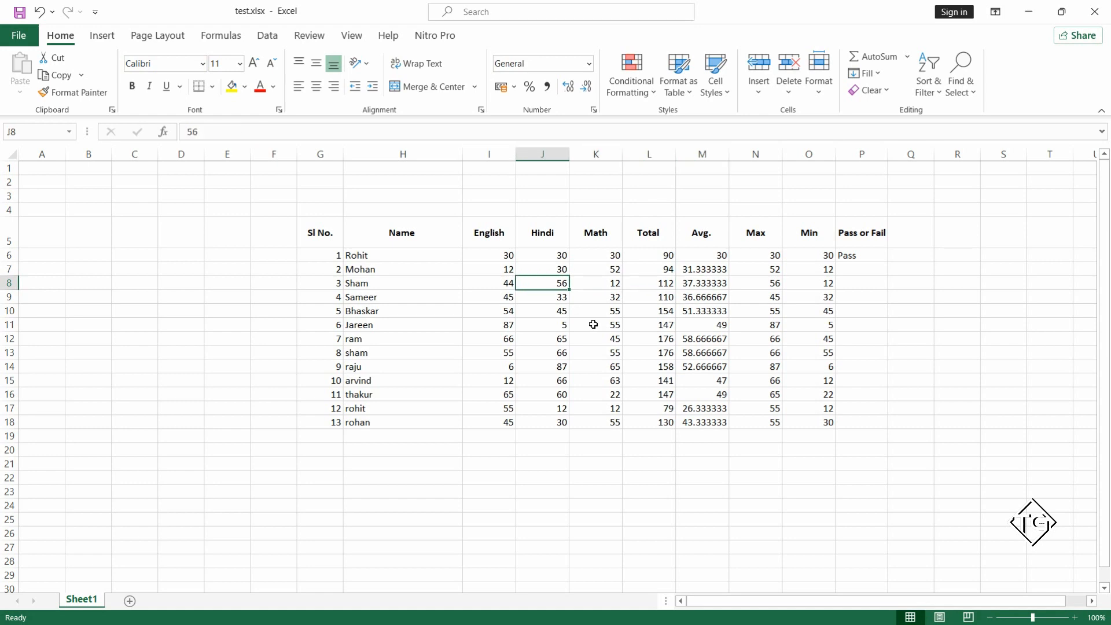
pyautogui.write('22')
pyautogui.press('Return')
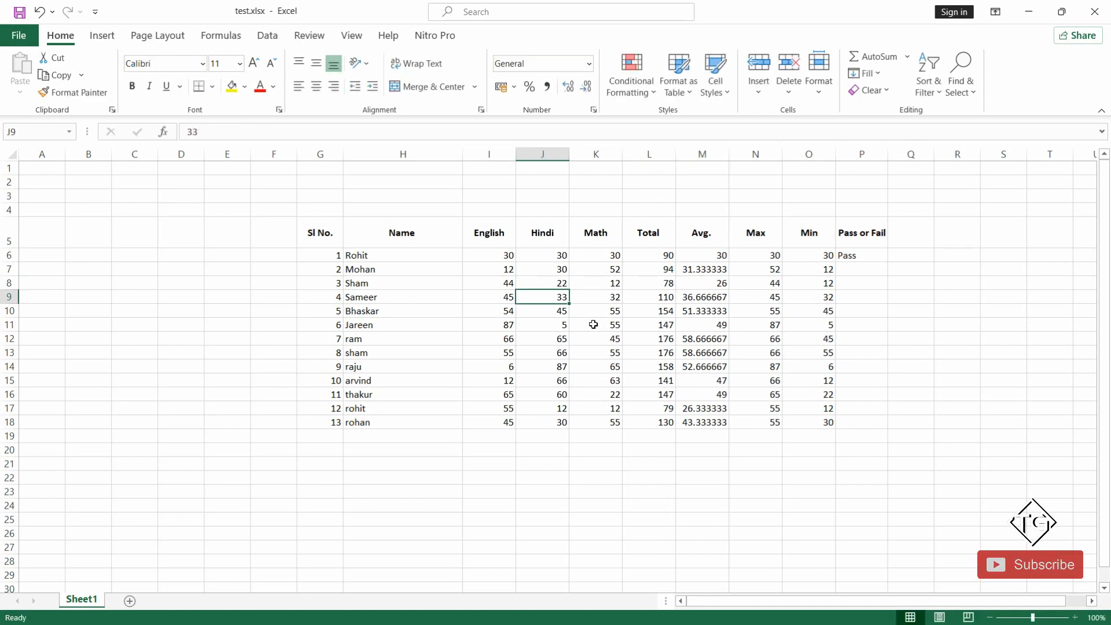
pyautogui.press('Right')
pyautogui.press('Right')
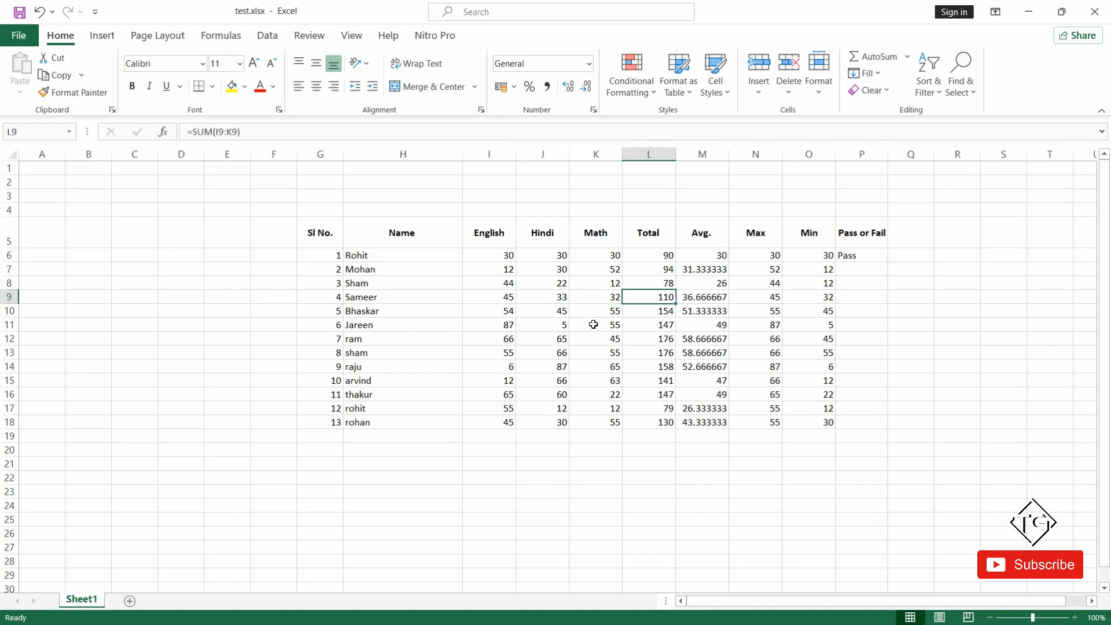
pyautogui.press('Right')
pyautogui.press('Up')
pyautogui.press('Left')
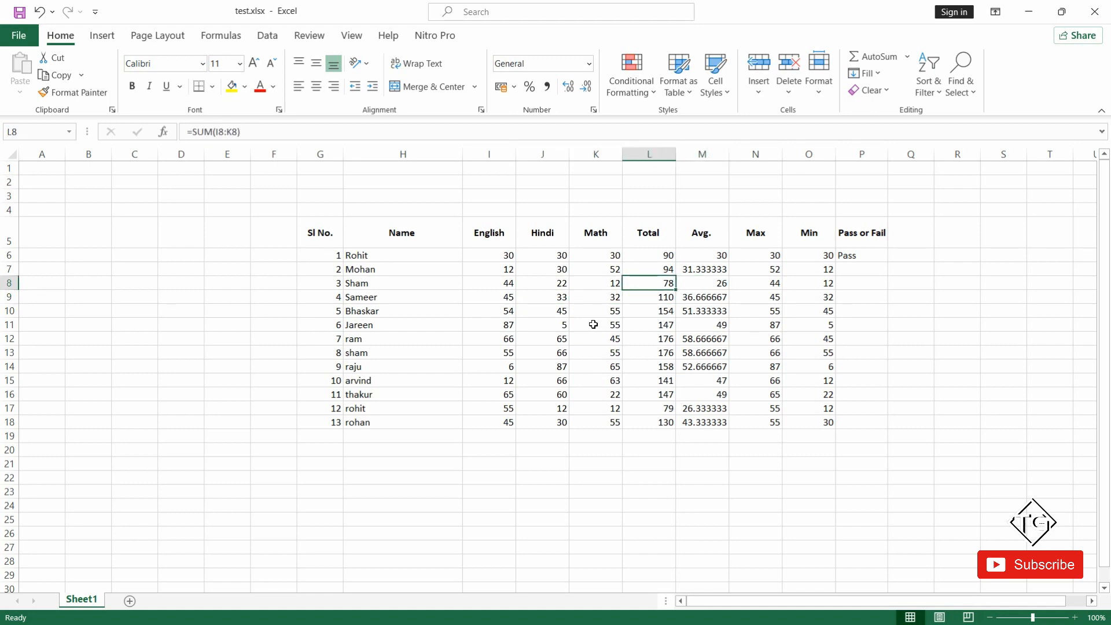
# Change the seventh student's marks in row 12 to 12 in English, 33 in Hindi and 22 in Math.
pyautogui.press('Down')
pyautogui.press('Down')
pyautogui.press('Down')
pyautogui.press('Down')
pyautogui.press('Left')
pyautogui.press('Left')
pyautogui.press('Left')
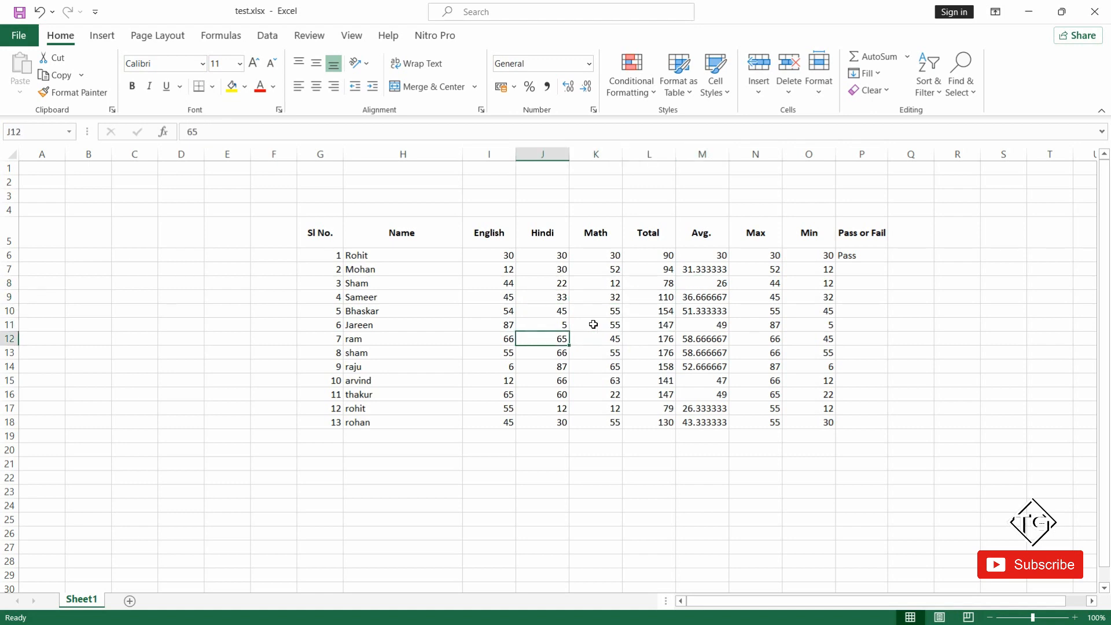
pyautogui.write('12')
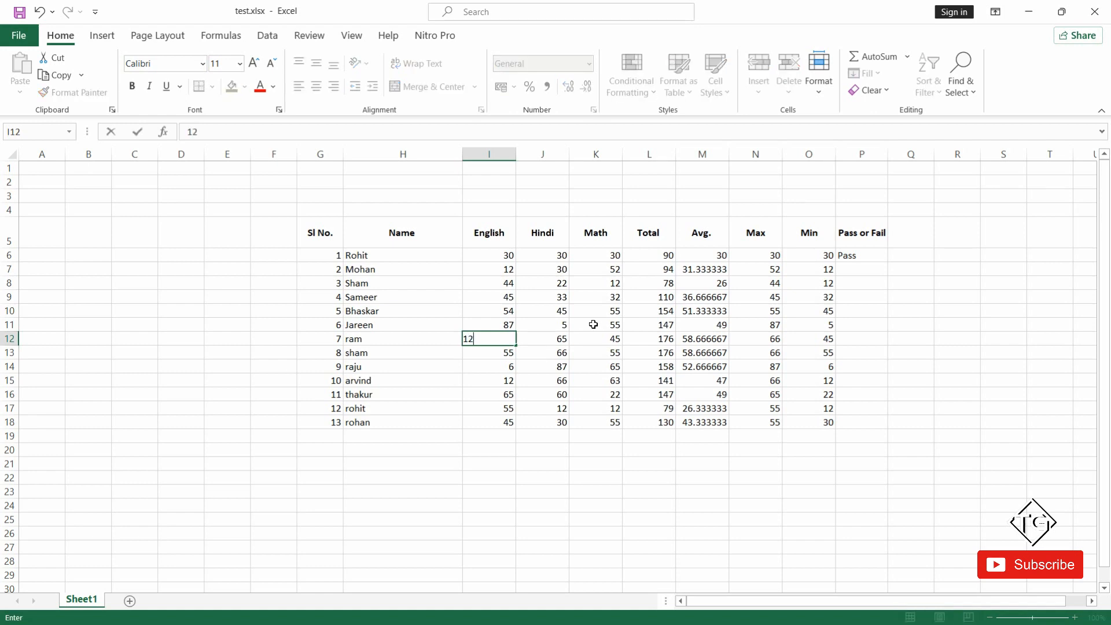
pyautogui.press('Tab')
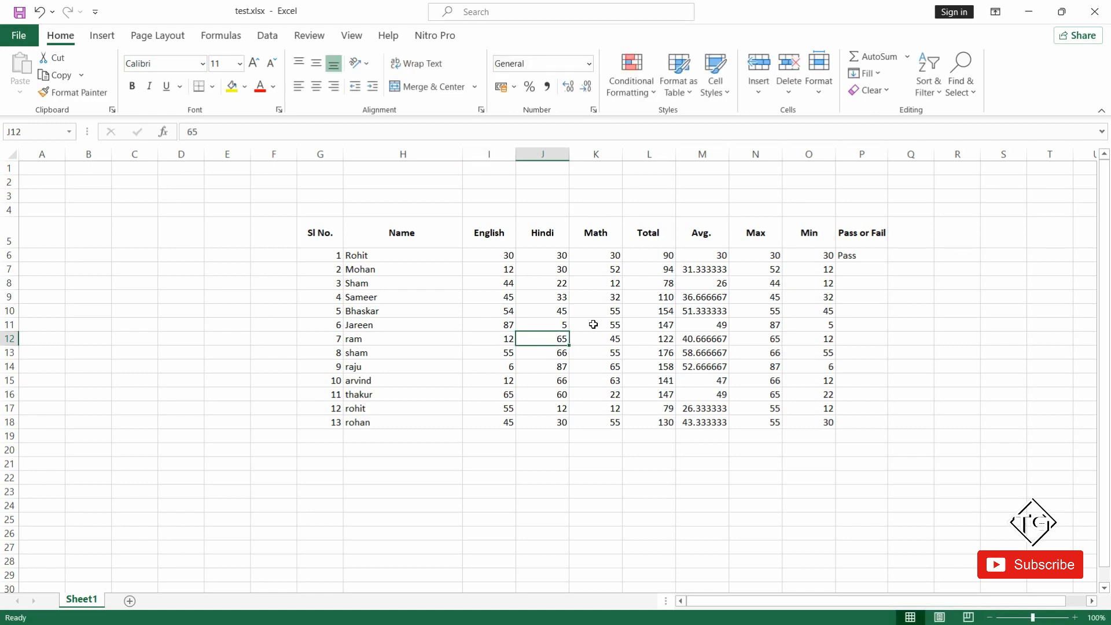
pyautogui.write('33')
pyautogui.press('Tab')
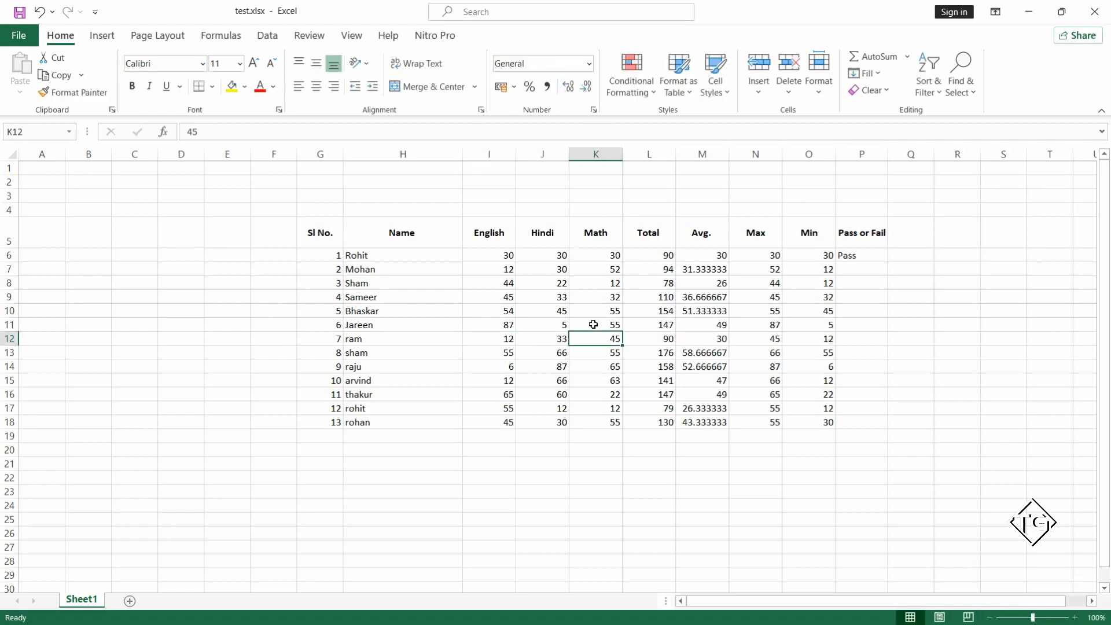
pyautogui.write('2')
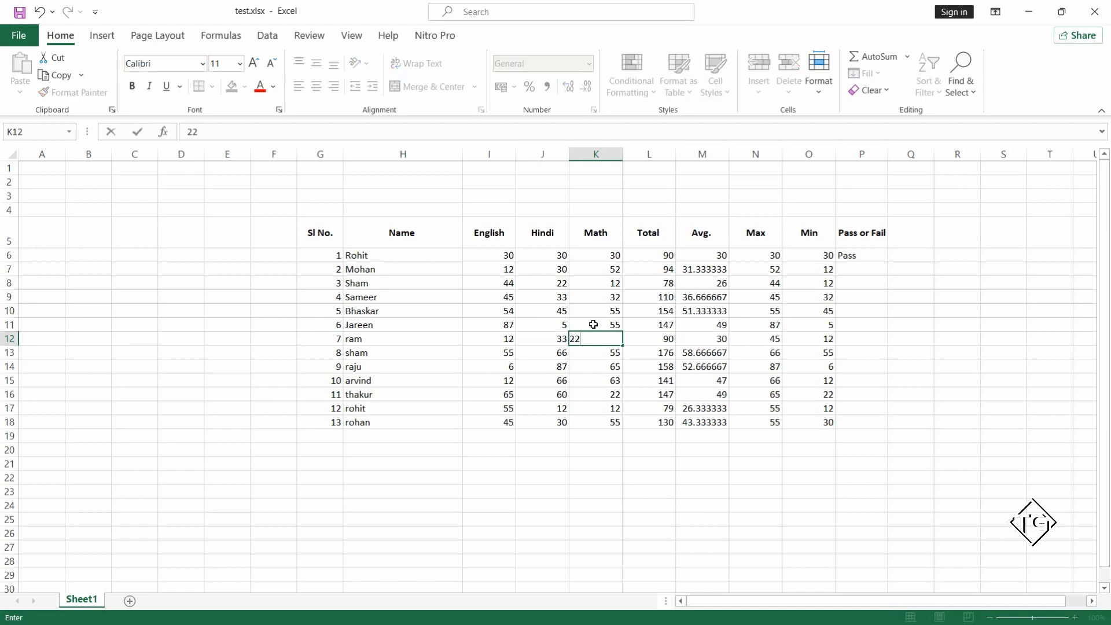
pyautogui.write('2')
pyautogui.press('Return')
pyautogui.press('Down')
pyautogui.press('Down')
pyautogui.press('Down')
pyautogui.press('Down')
pyautogui.press('Down')
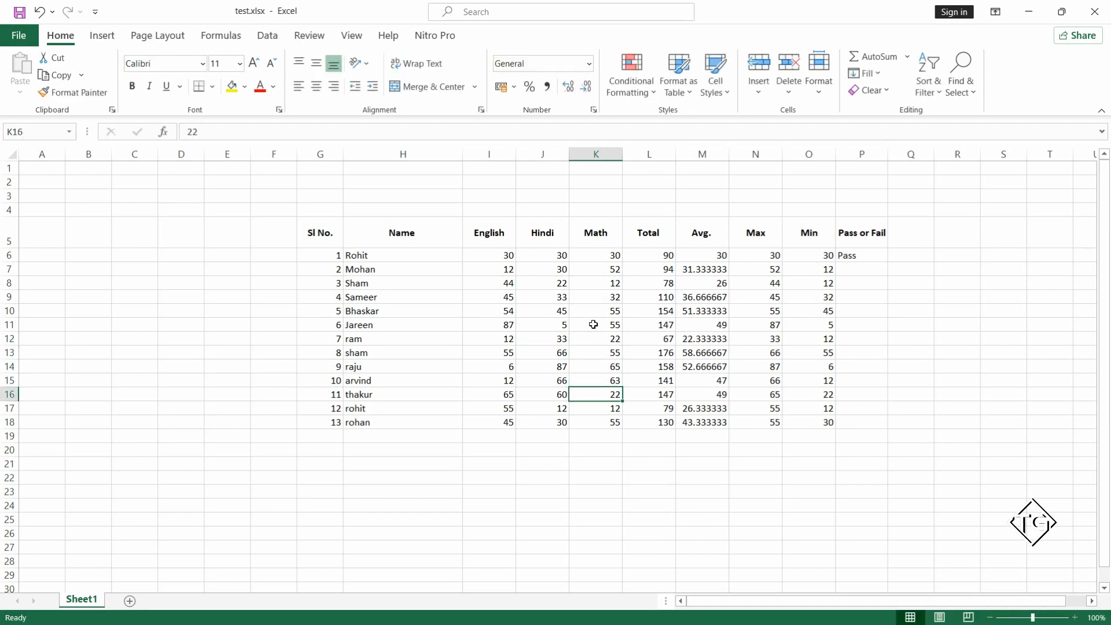
pyautogui.press('Up')
pyautogui.press('Up')
pyautogui.press('Right')
pyautogui.press('Right')
pyautogui.press('Right')
pyautogui.press('Right')
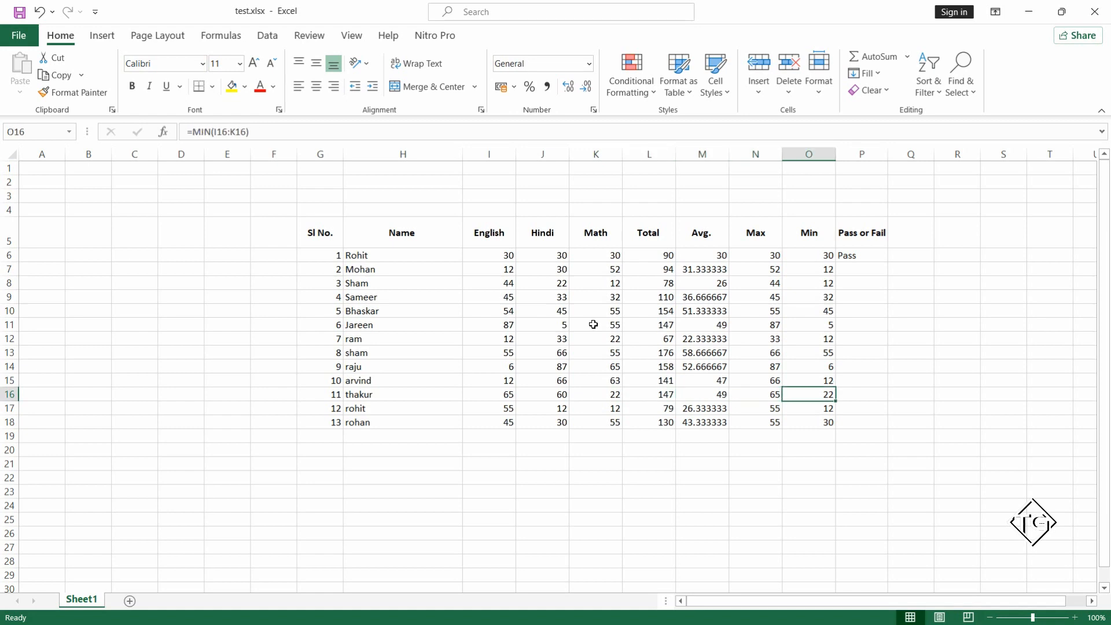
pyautogui.click(890, 325)
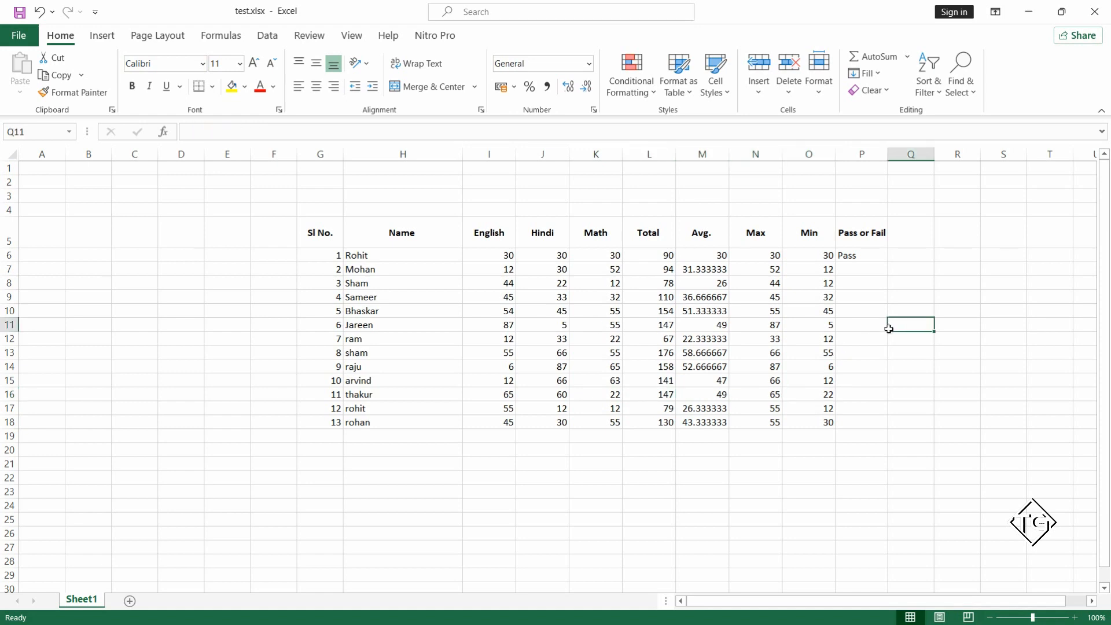
# Insert an IF function in P7 for the second student's result, with the logical test M7<30.
pyautogui.click(845, 267)
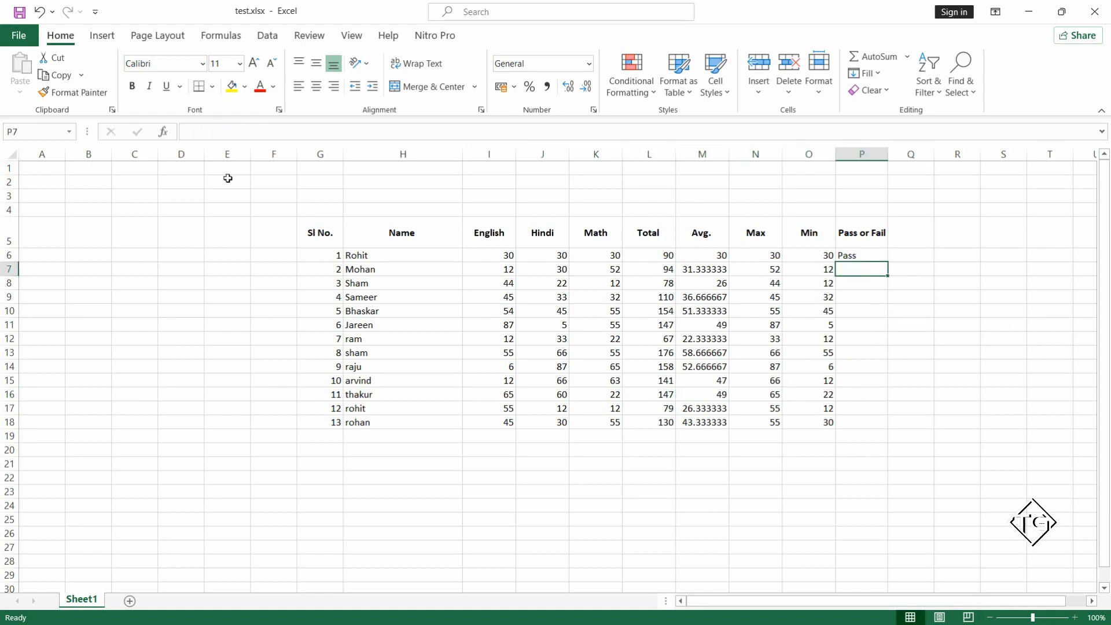
pyautogui.click(222, 36)
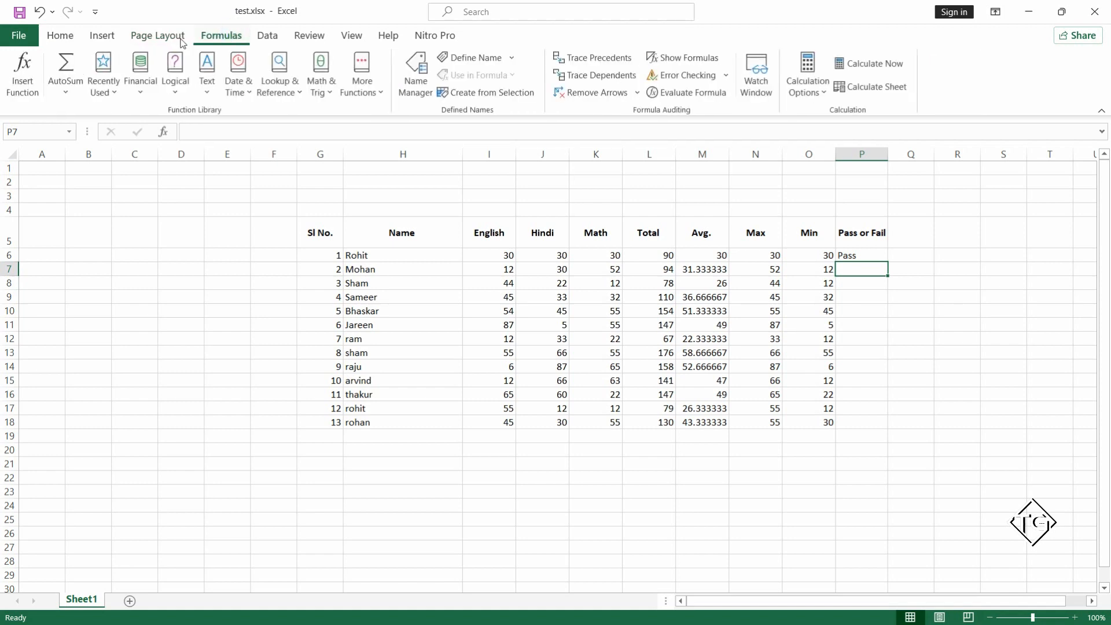
pyautogui.click(22, 75)
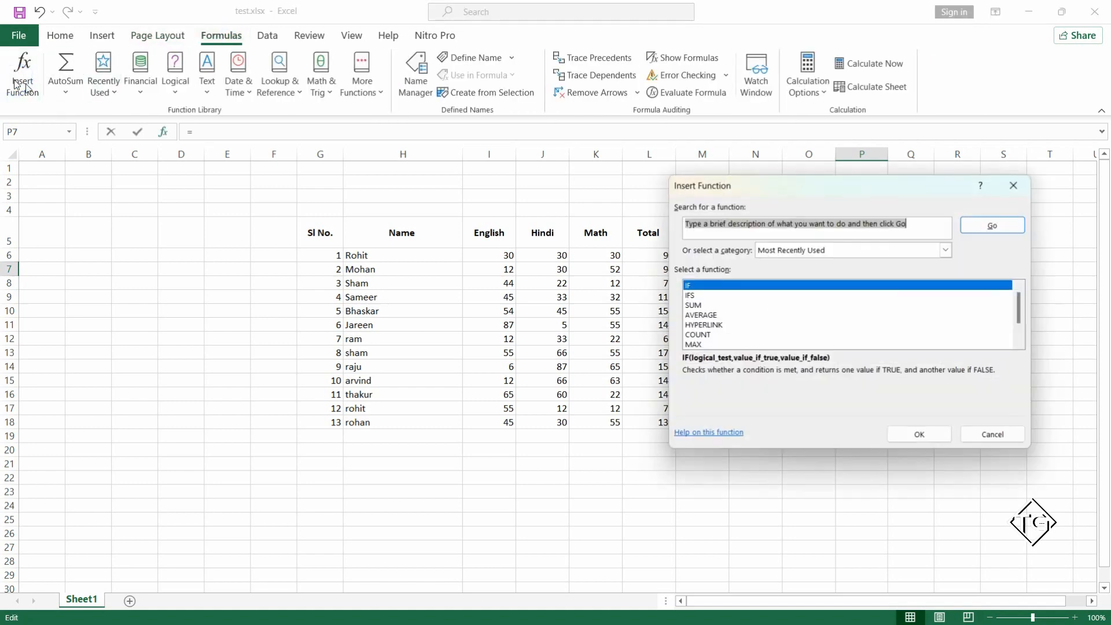
pyautogui.doubleClick(699, 285)
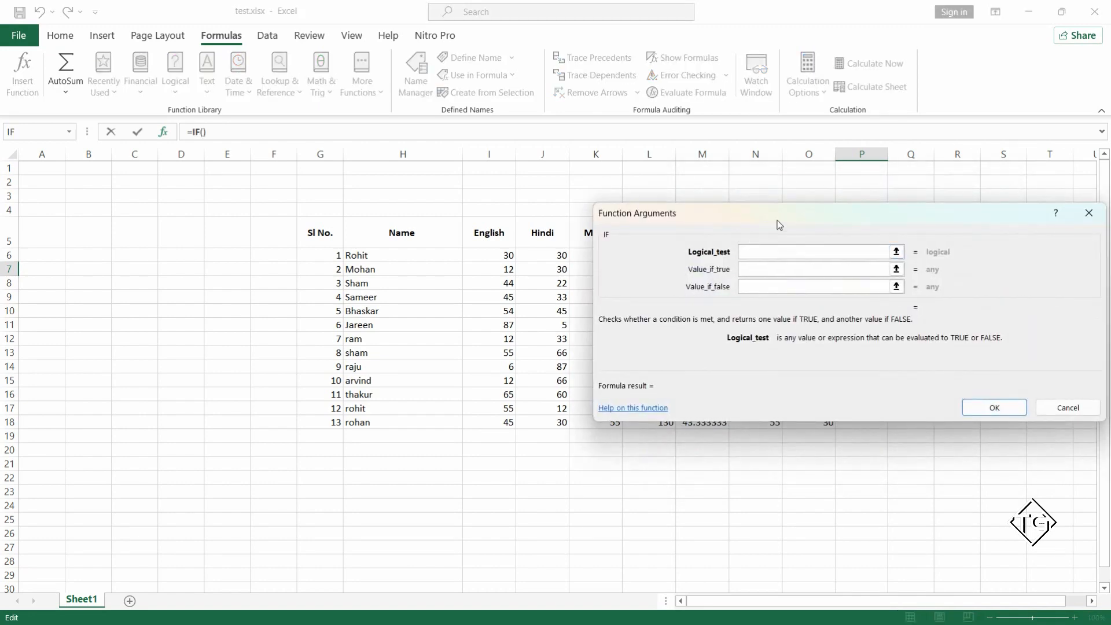
pyautogui.moveTo(786, 217); pyautogui.dragTo(683, 370)
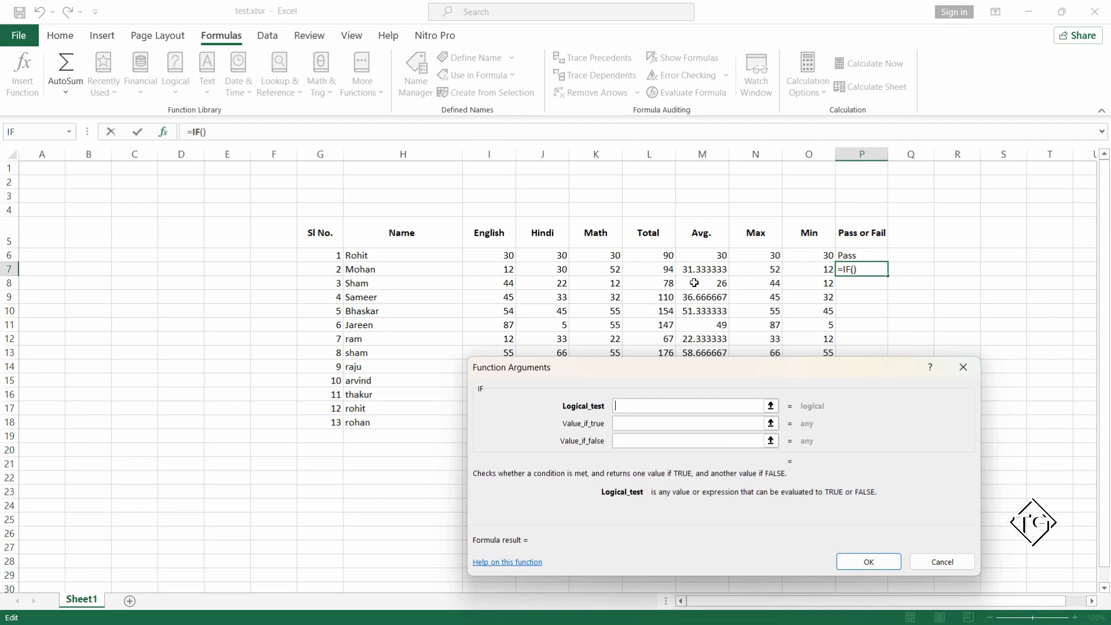
pyautogui.click(708, 266)
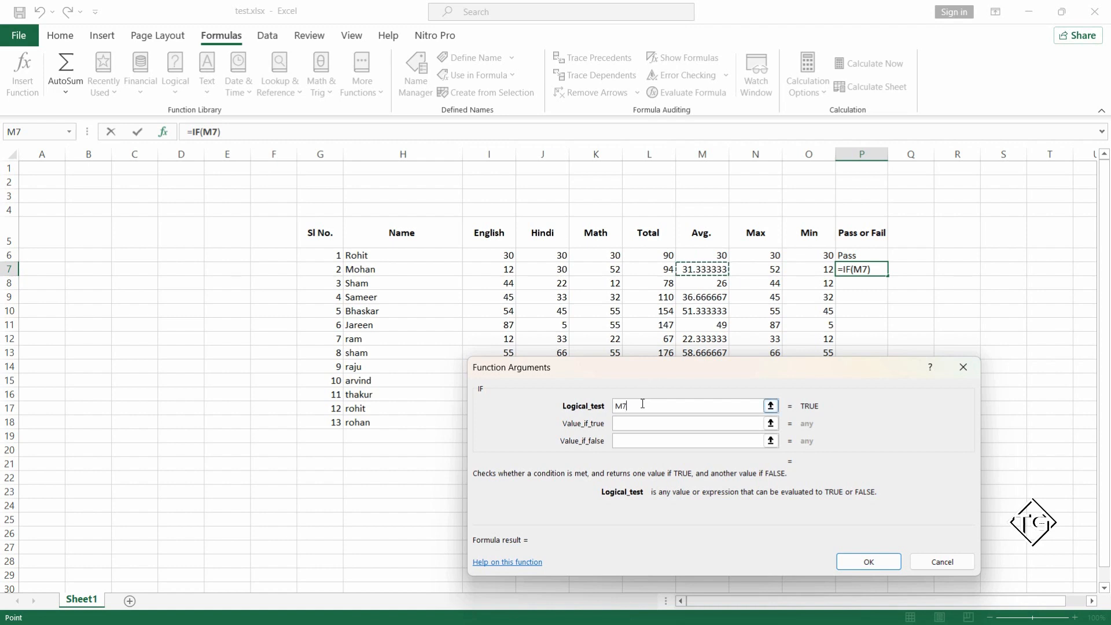
pyautogui.write('<3')
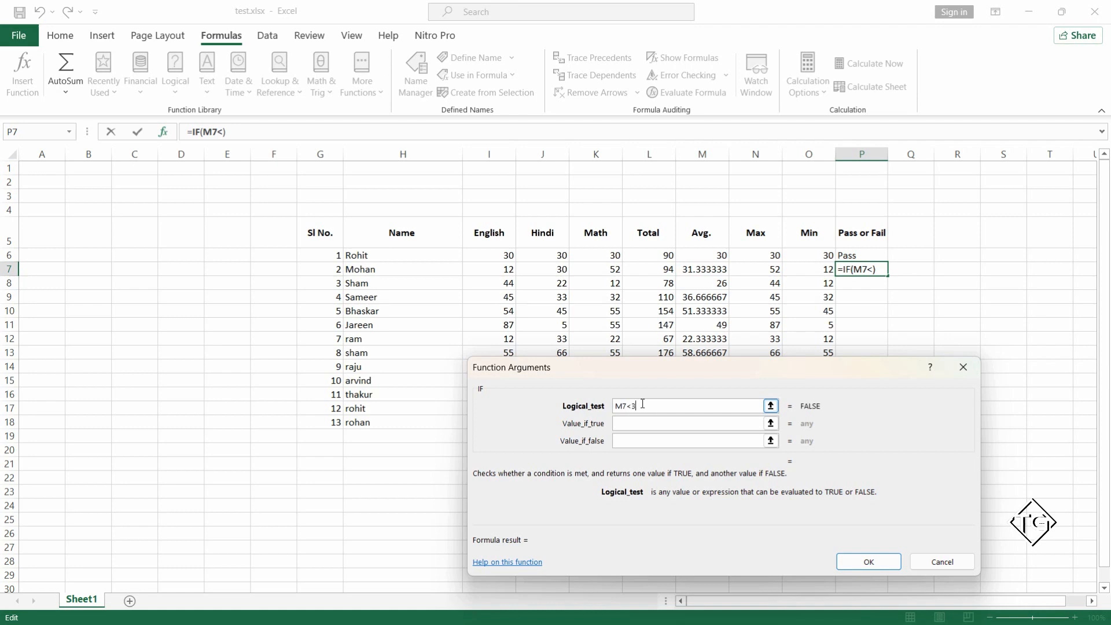
pyautogui.write('0')
# Complete the IF function in P7 so it returns "Fail" when M7<30 and "Pass" otherwise.
pyautogui.click(632, 423)
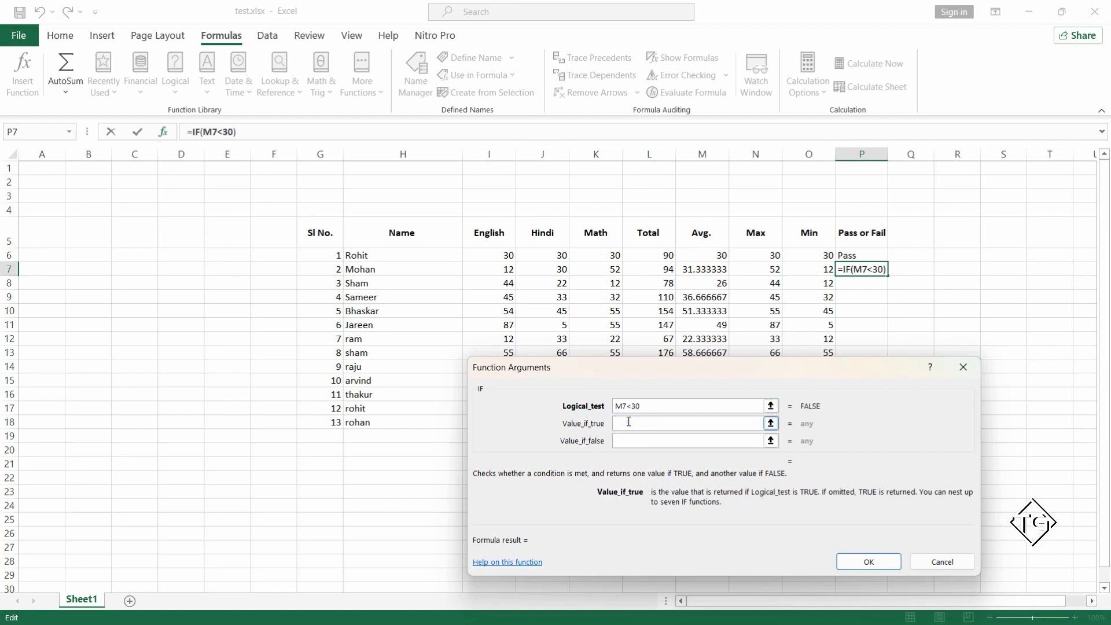
pyautogui.write('Fail')
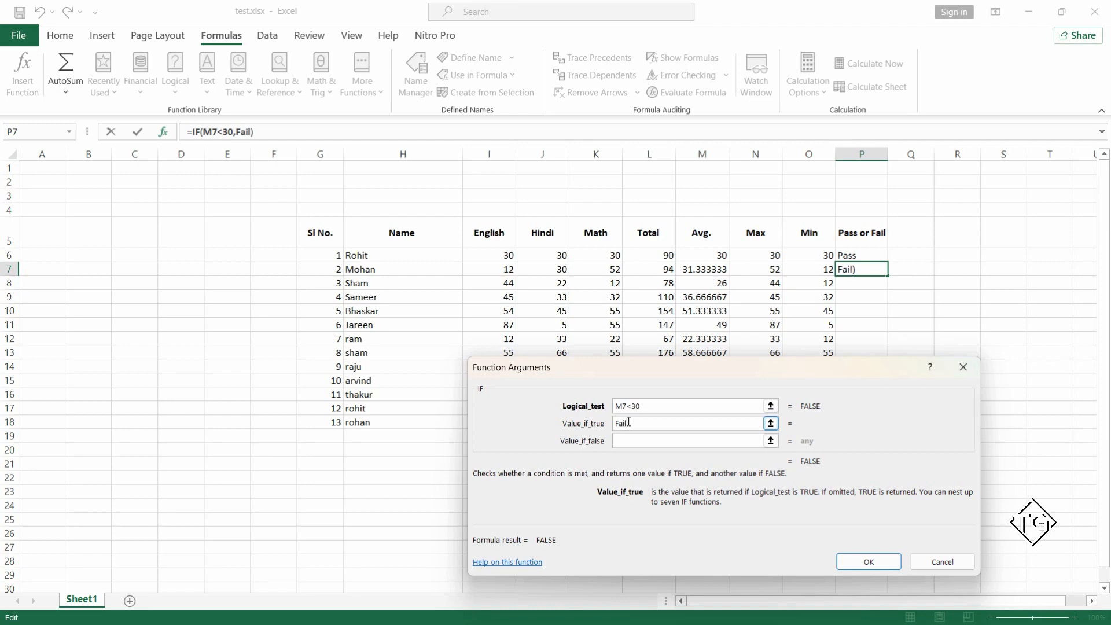
pyautogui.click(629, 442)
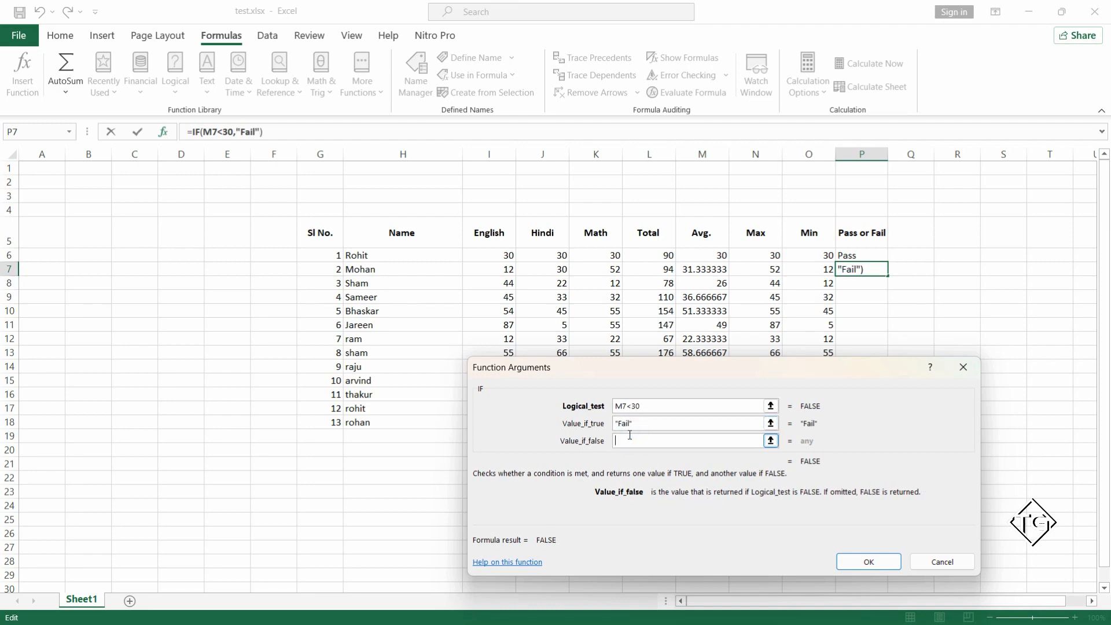
pyautogui.write('Pass')
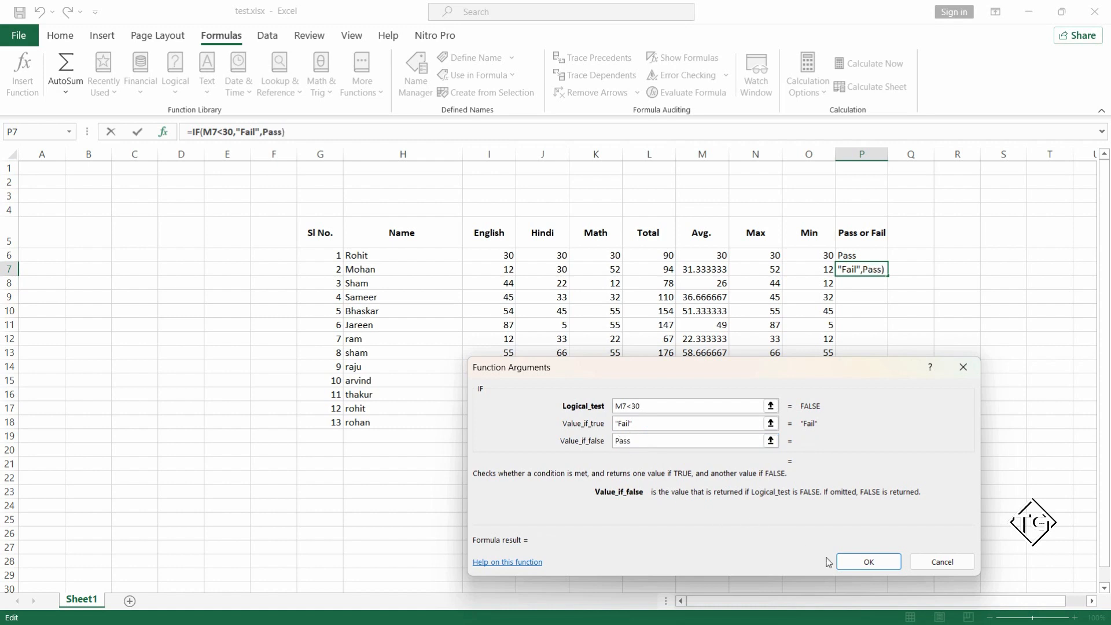
pyautogui.moveTo(668, 371); pyautogui.dragTo(207, 139)
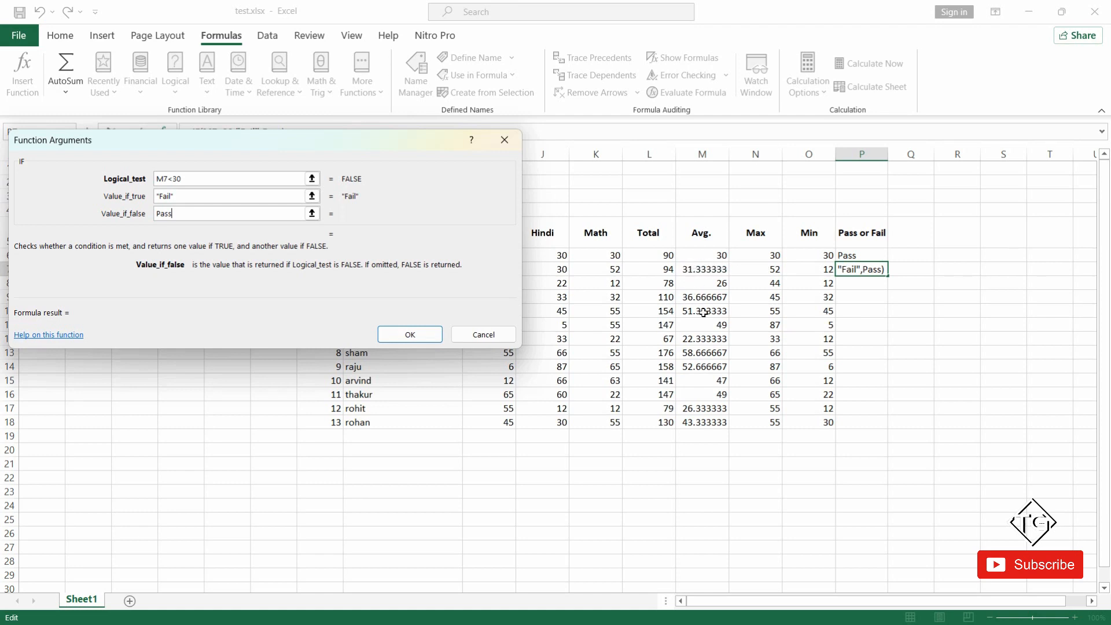
pyautogui.click(180, 195)
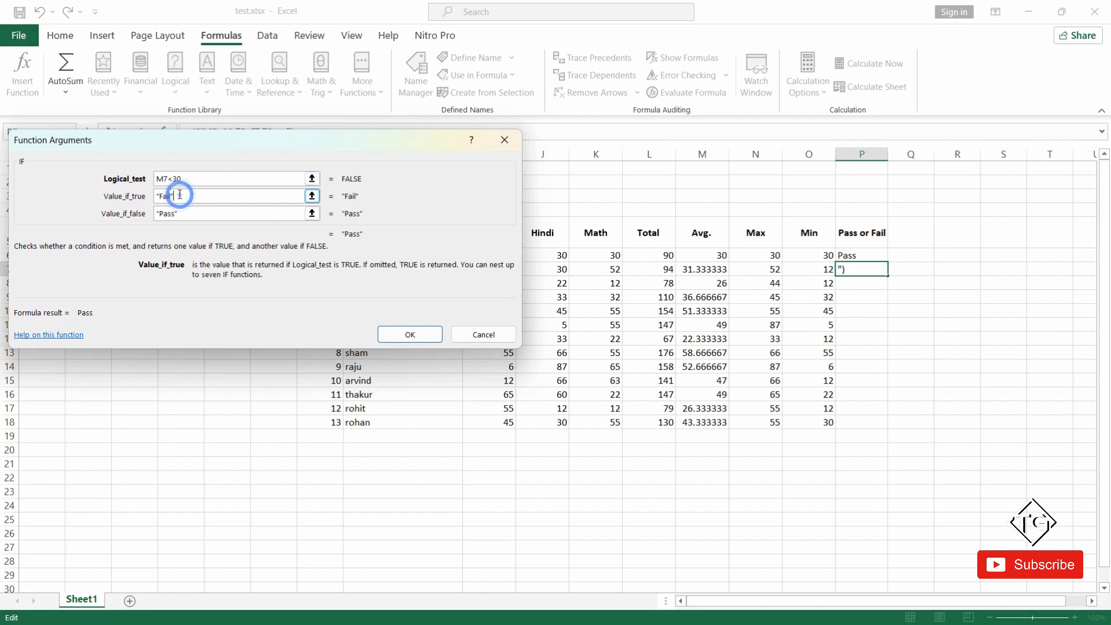
pyautogui.click(185, 212)
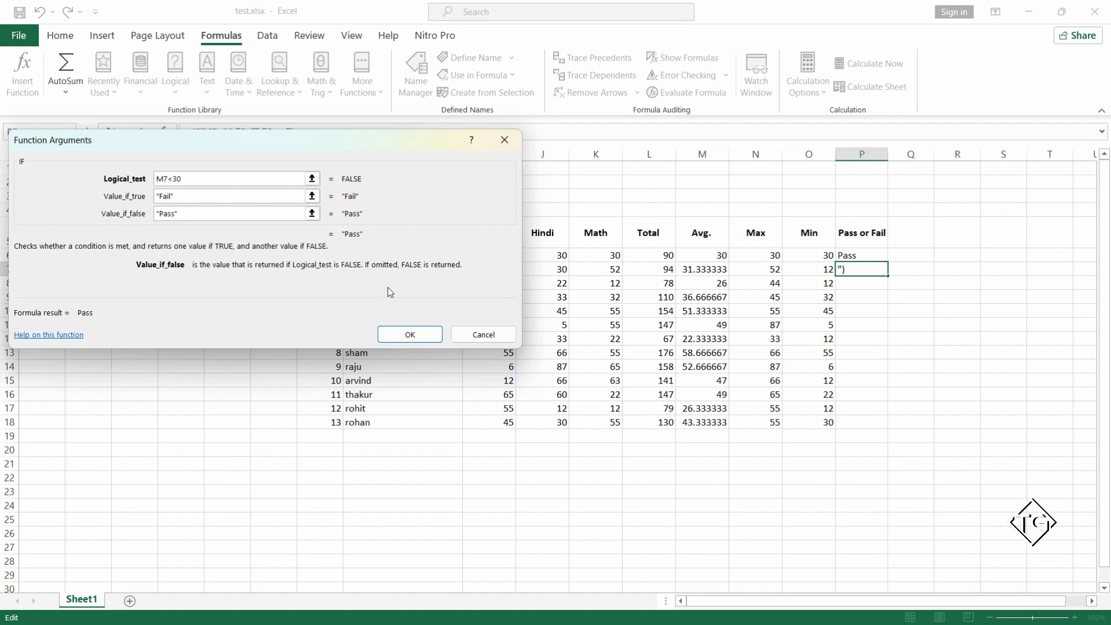
pyautogui.click(398, 335)
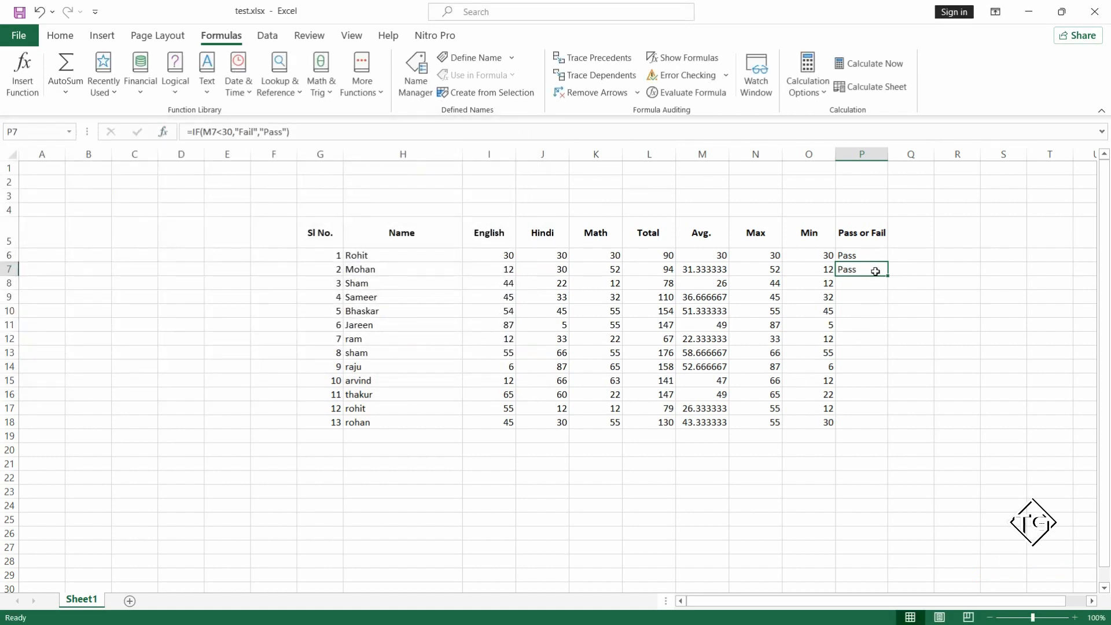
# Copy the pass/fail formula from P7 down to P18 and check individual results against the students' averages.
pyautogui.moveTo(887, 272); pyautogui.dragTo(875, 428)
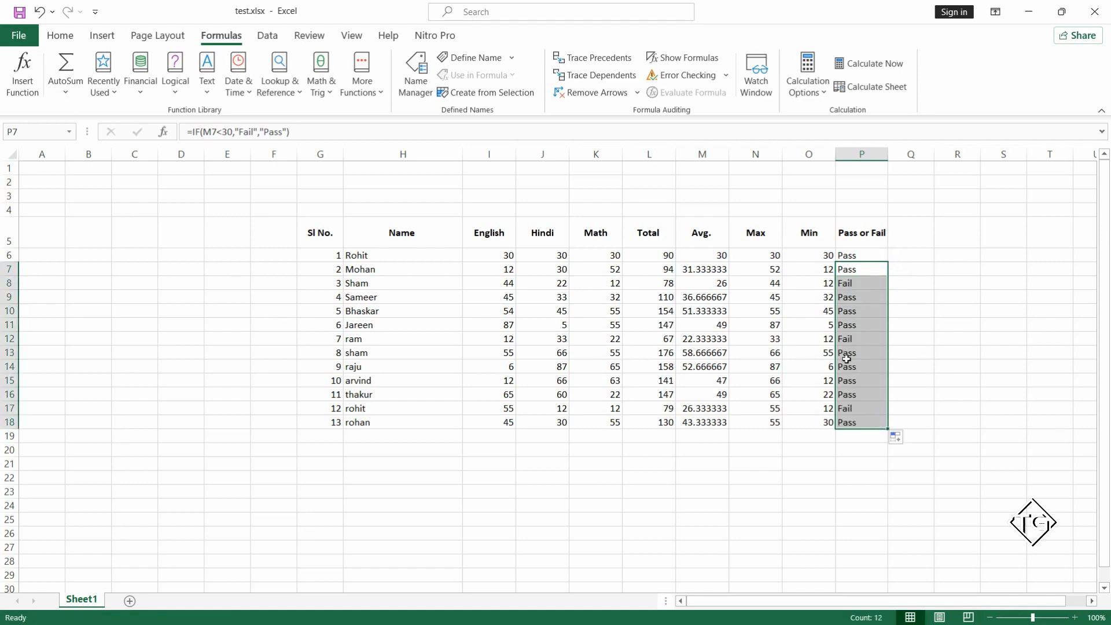
pyautogui.click(843, 340)
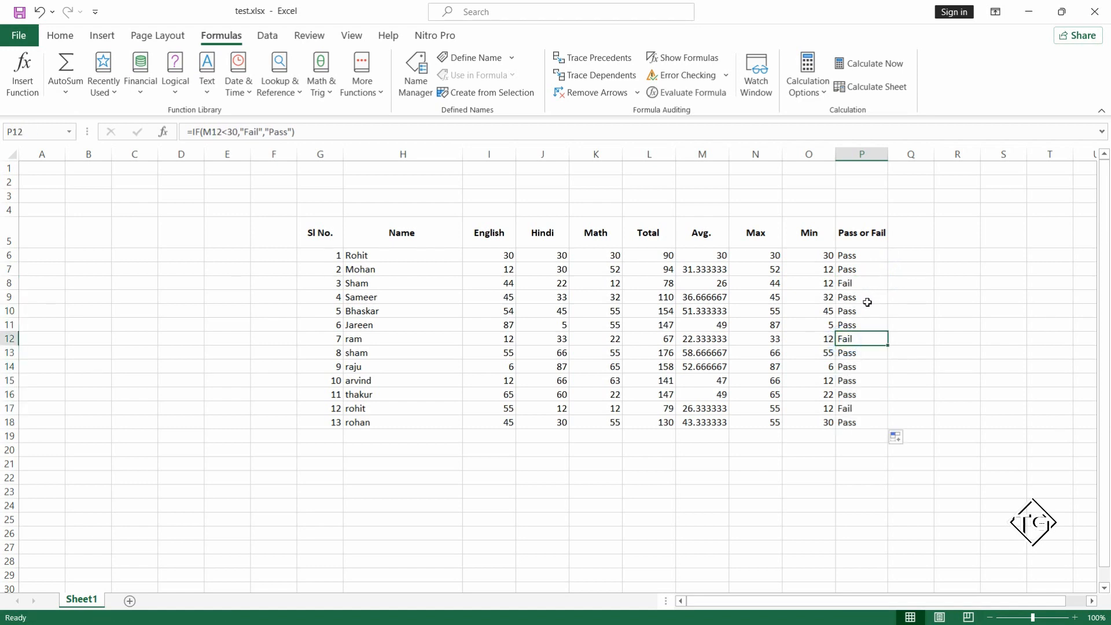
pyautogui.click(707, 339)
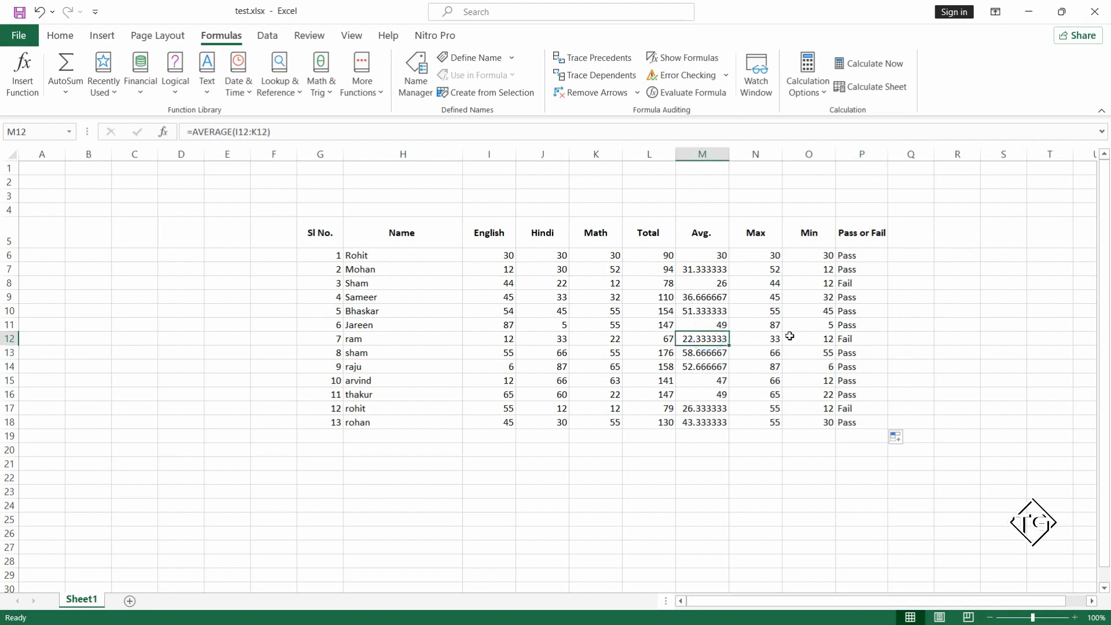
pyautogui.click(857, 341)
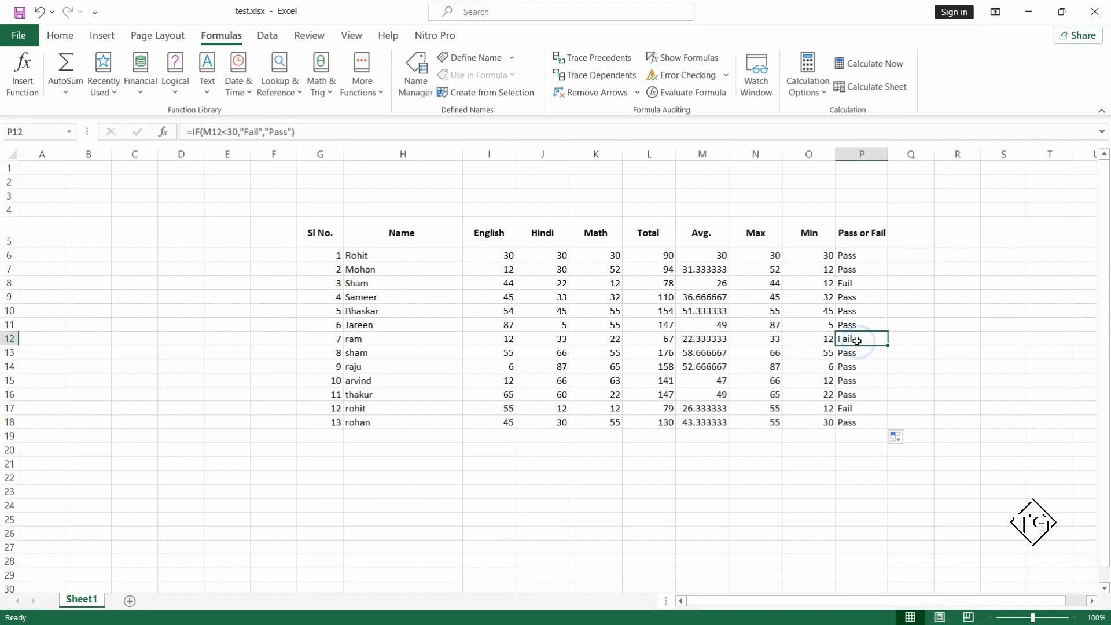
pyautogui.click(849, 408)
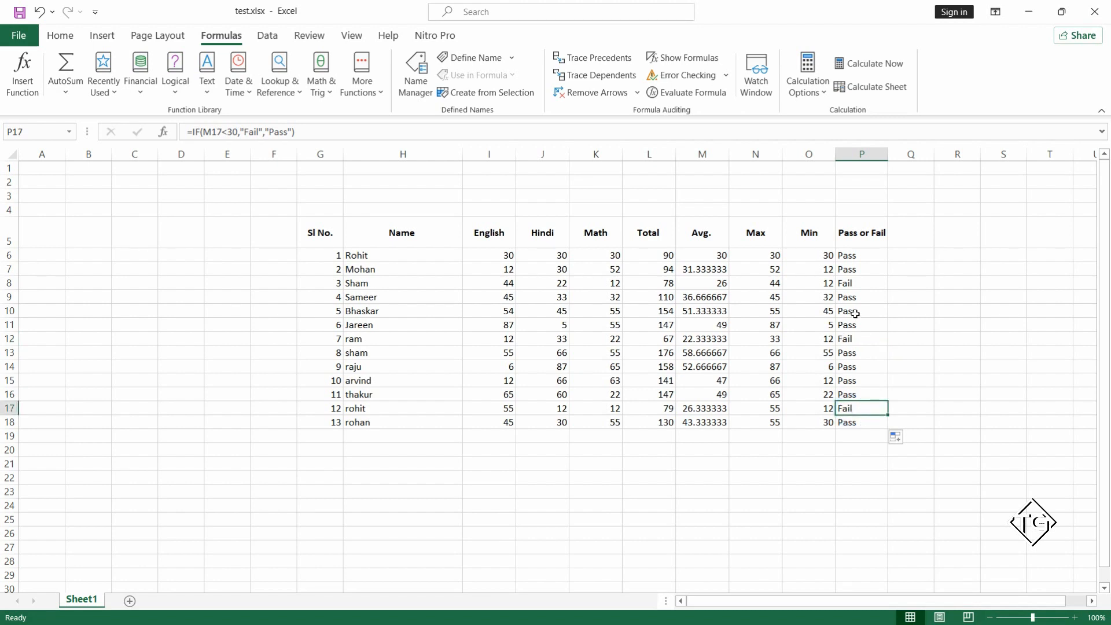
pyautogui.click(789, 270)
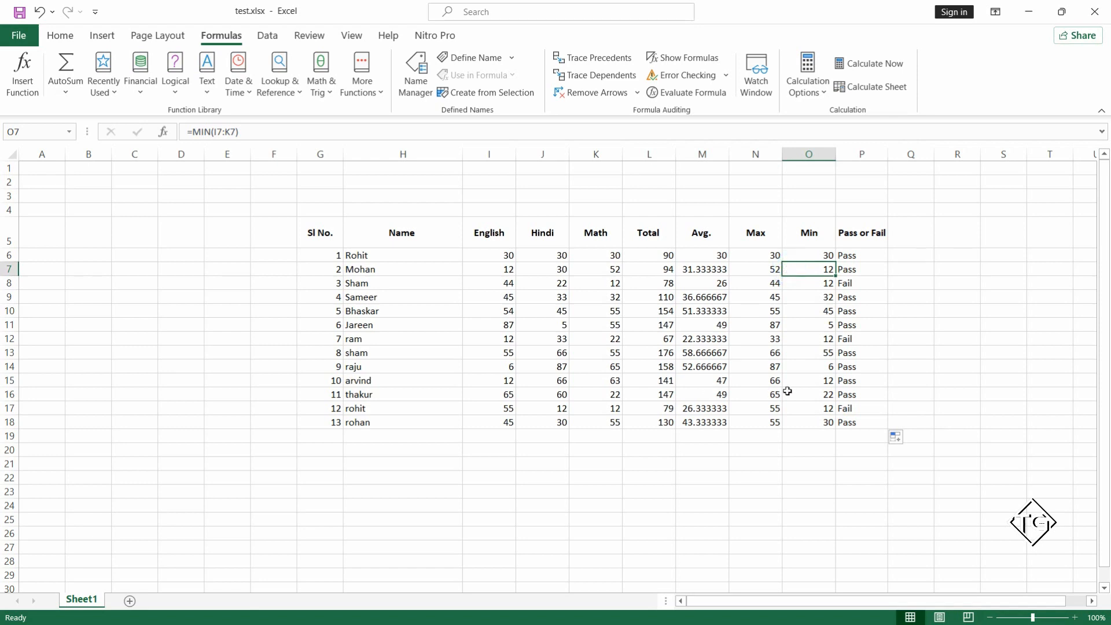
pyautogui.click(793, 436)
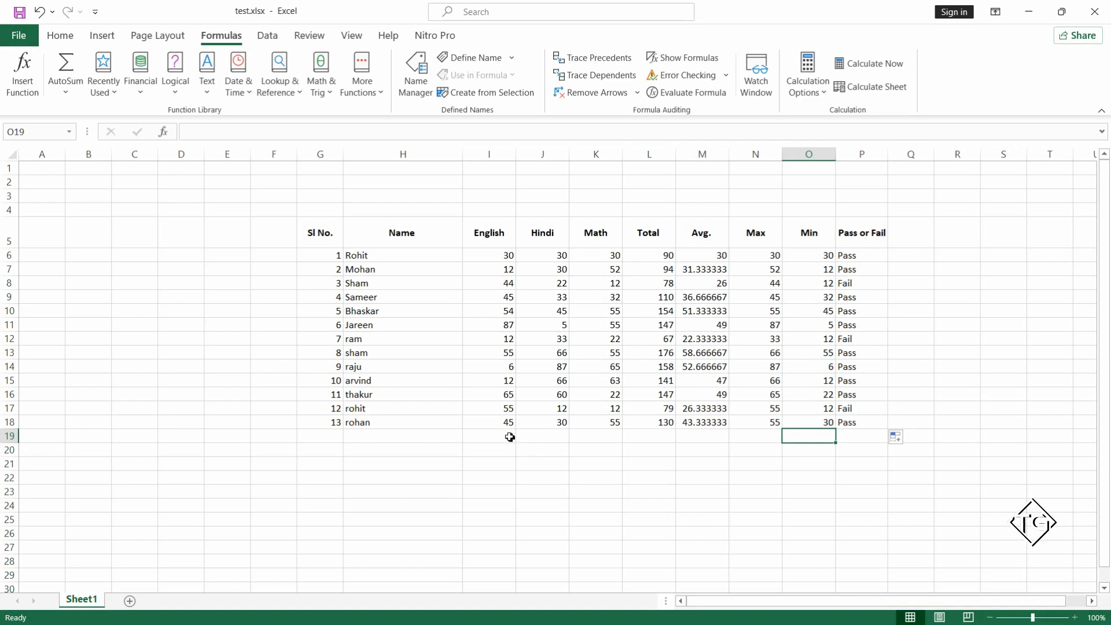
# Try to total the English marks in I19 with the formula =sum(I6:I6).
pyautogui.click(491, 435)
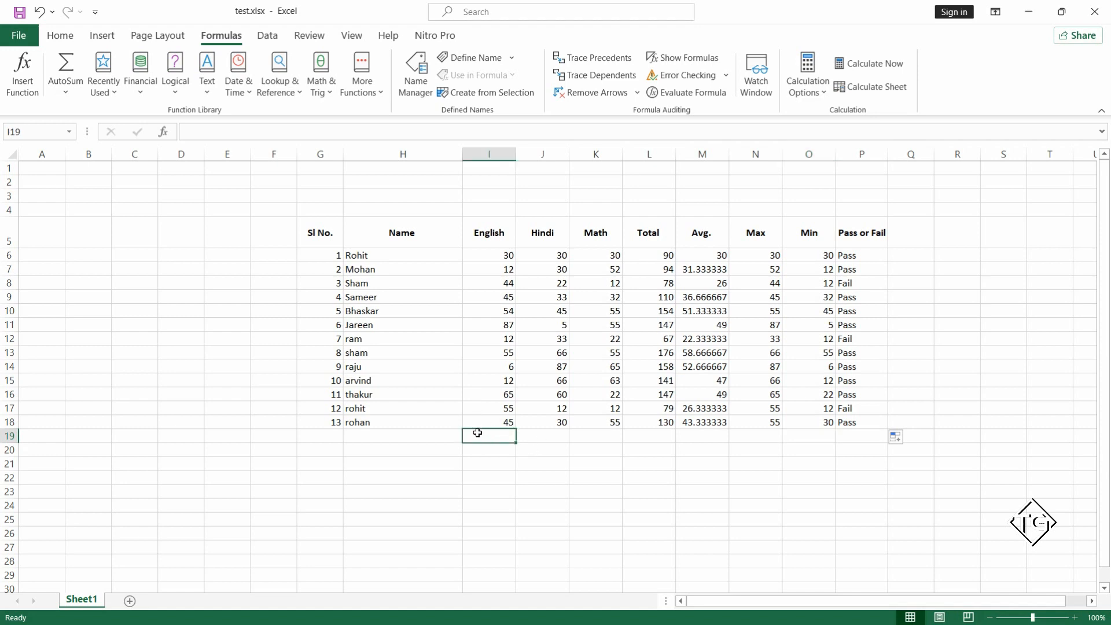
pyautogui.click(500, 435)
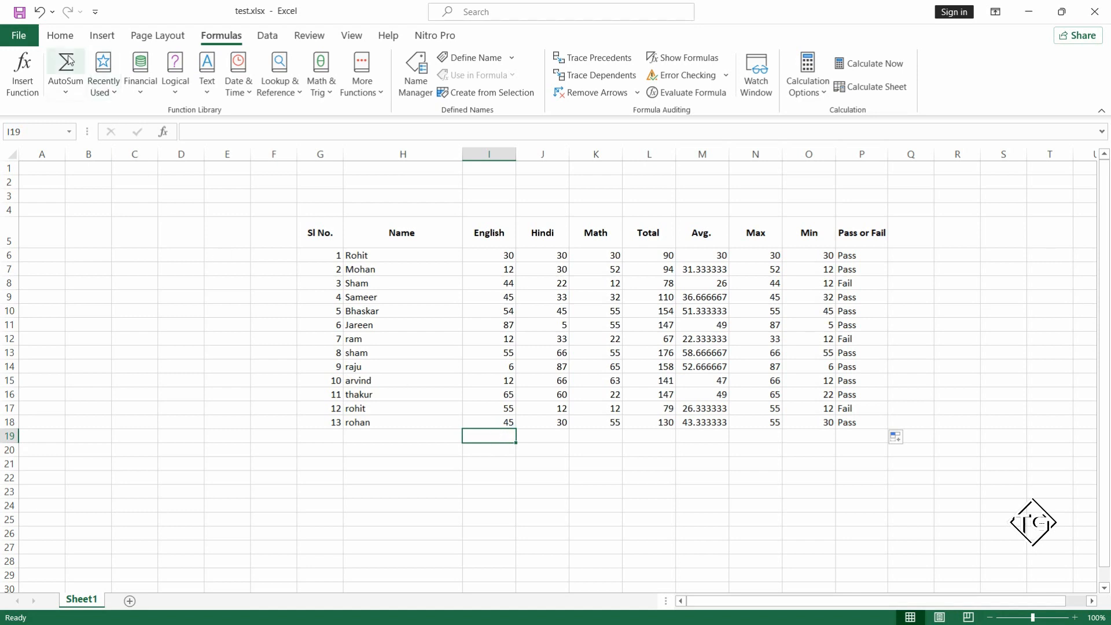
pyautogui.click(61, 38)
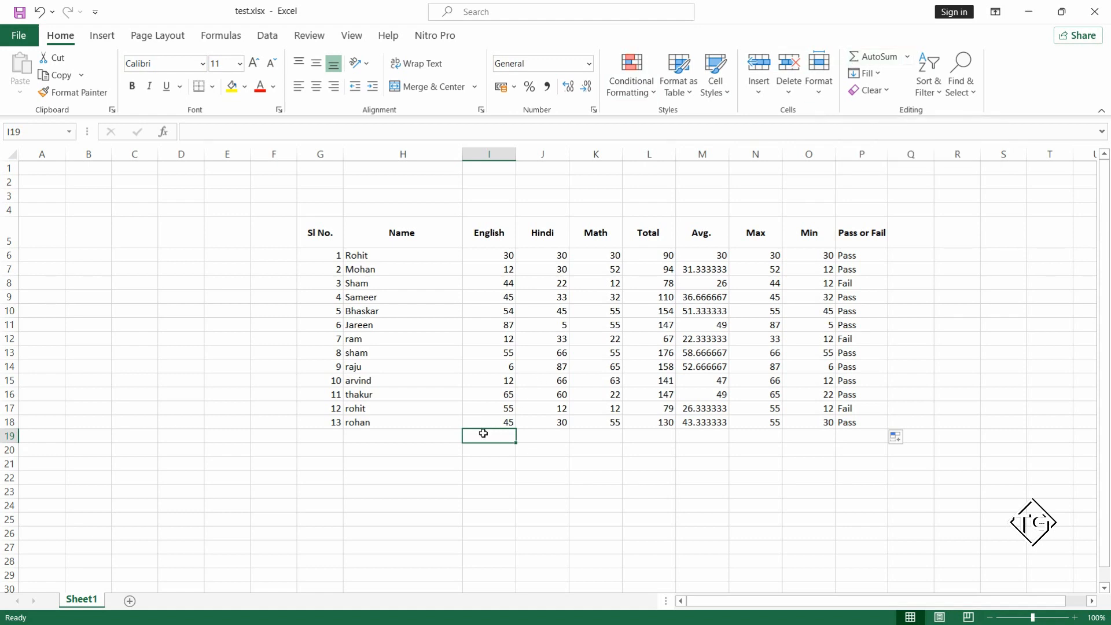
pyautogui.write('=sum(')
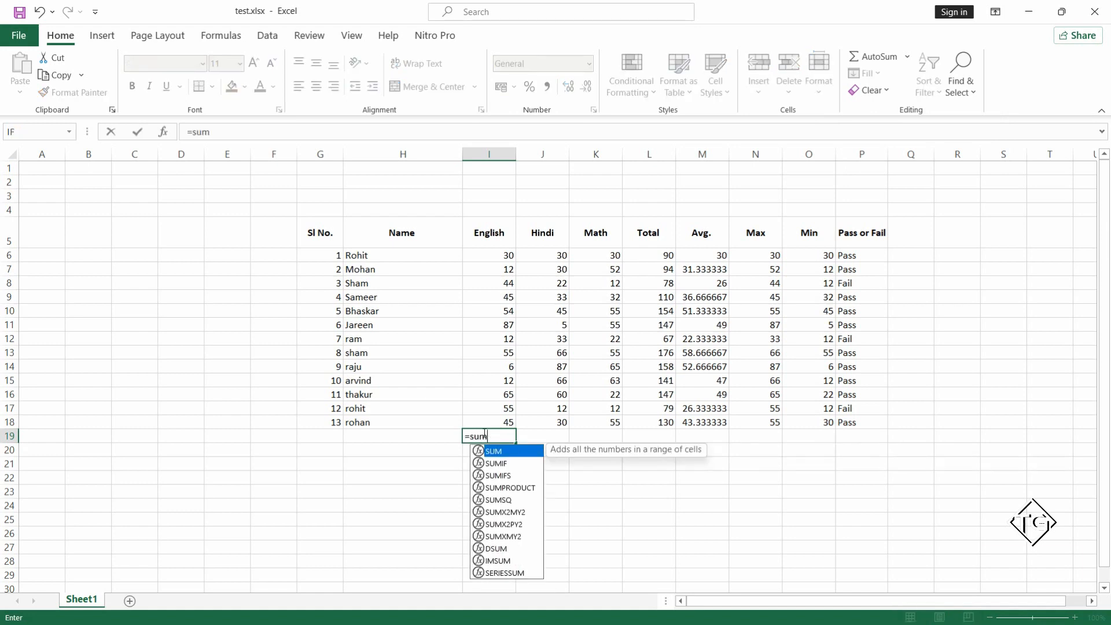
pyautogui.click(494, 256)
pyautogui.write(':')
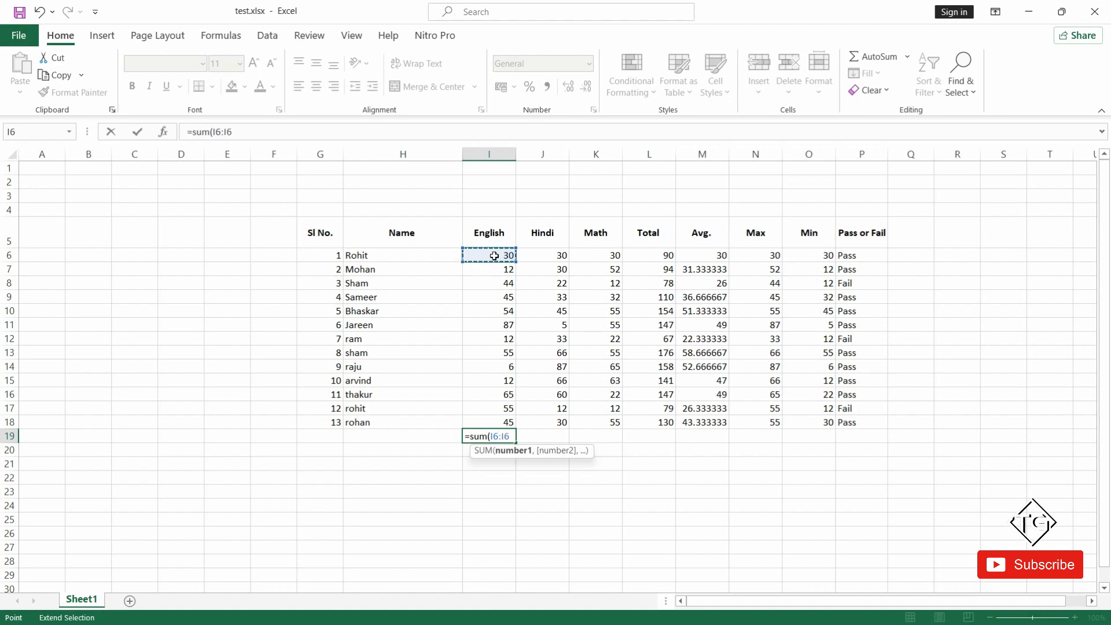
pyautogui.click(494, 256)
pyautogui.write(')')
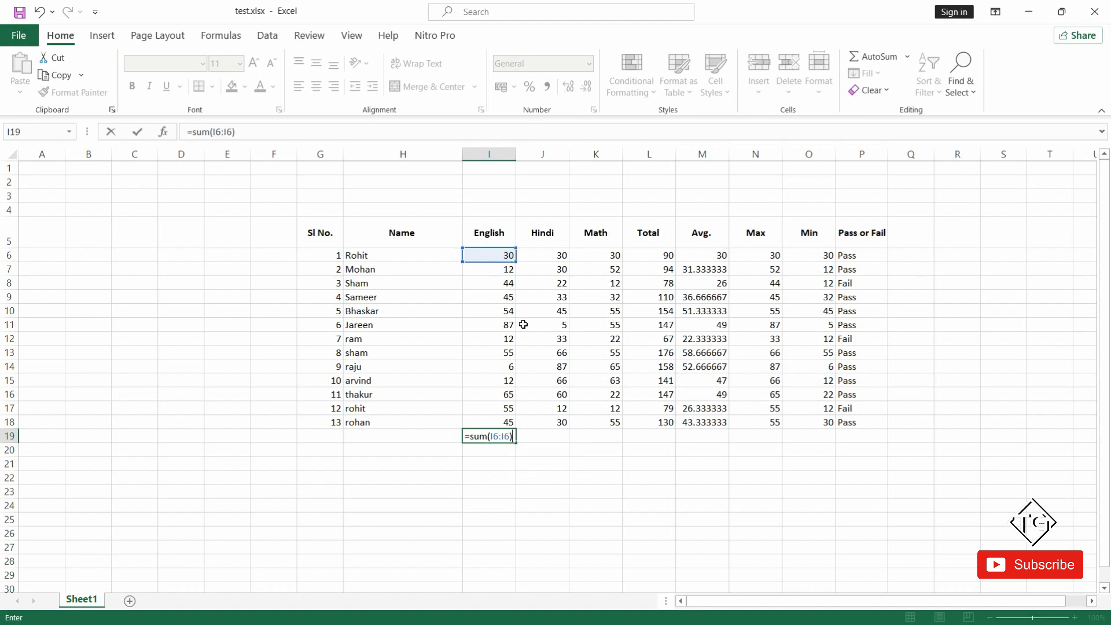
pyautogui.click(490, 418)
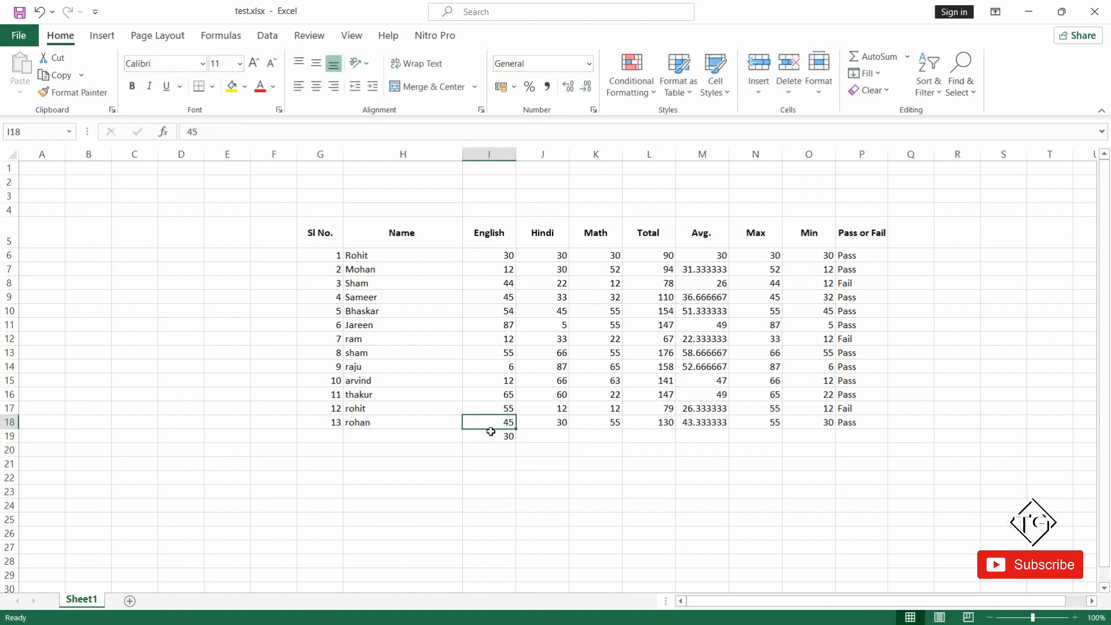
# Replace the formula in I19 with =sum(I6:I18) to total all the English marks.
pyautogui.click(490, 439)
pyautogui.write('=')
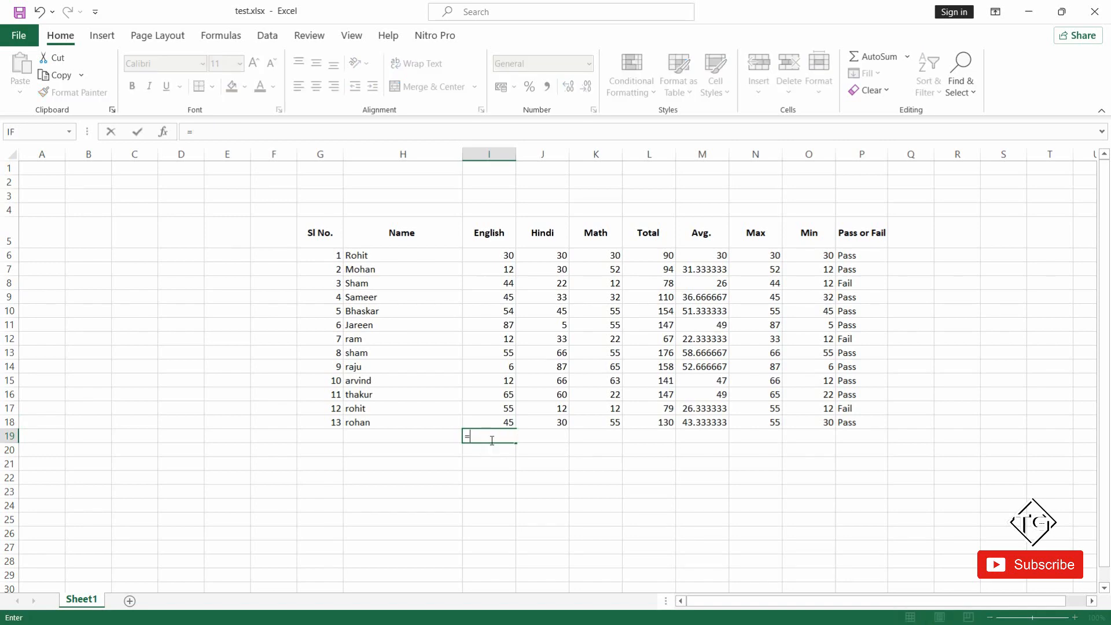
pyautogui.write('sum(')
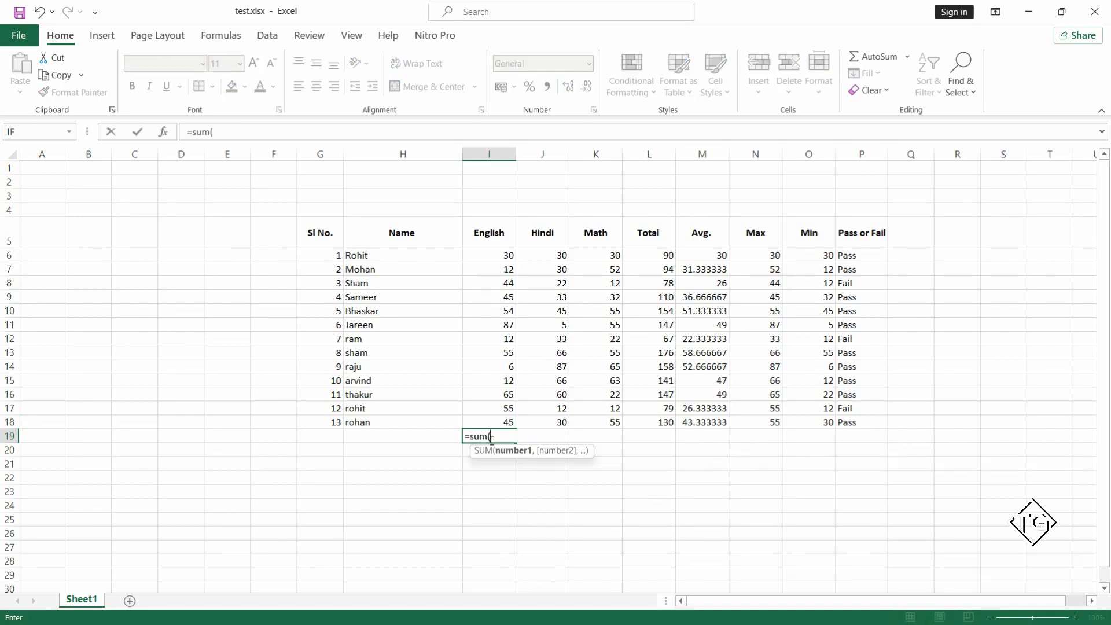
pyautogui.click(500, 254)
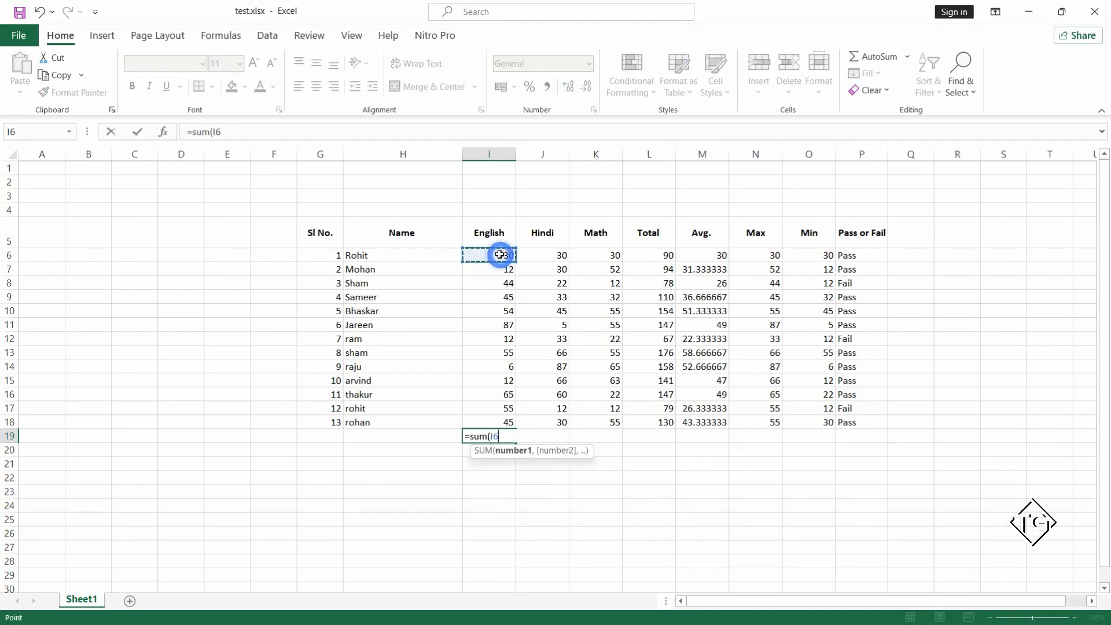
pyautogui.press('F8')
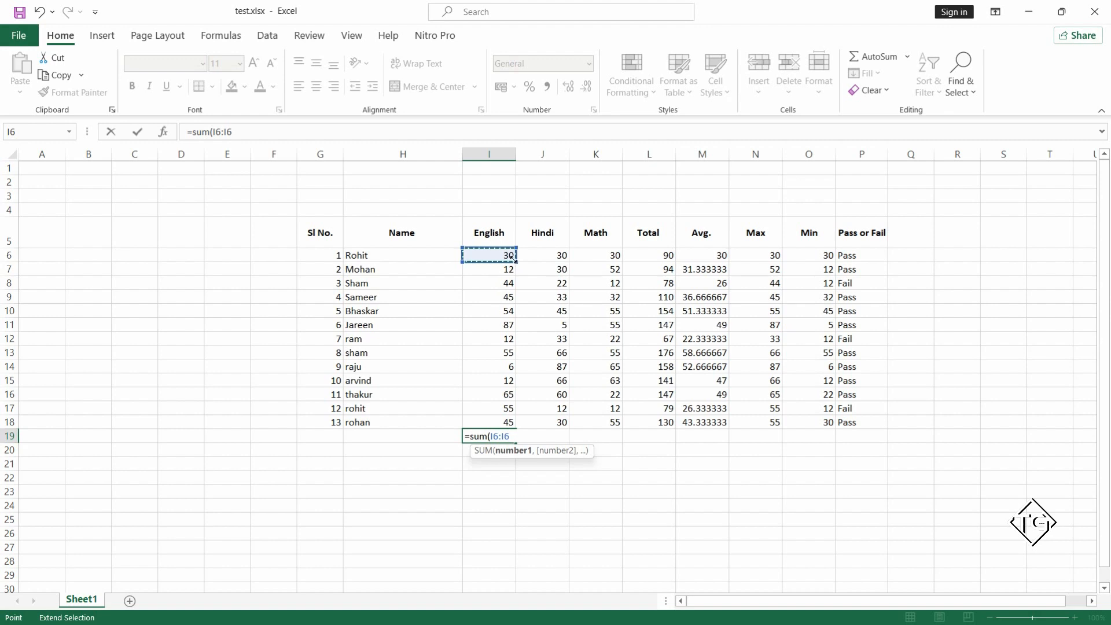
pyautogui.moveTo(514, 260); pyautogui.dragTo(511, 428)
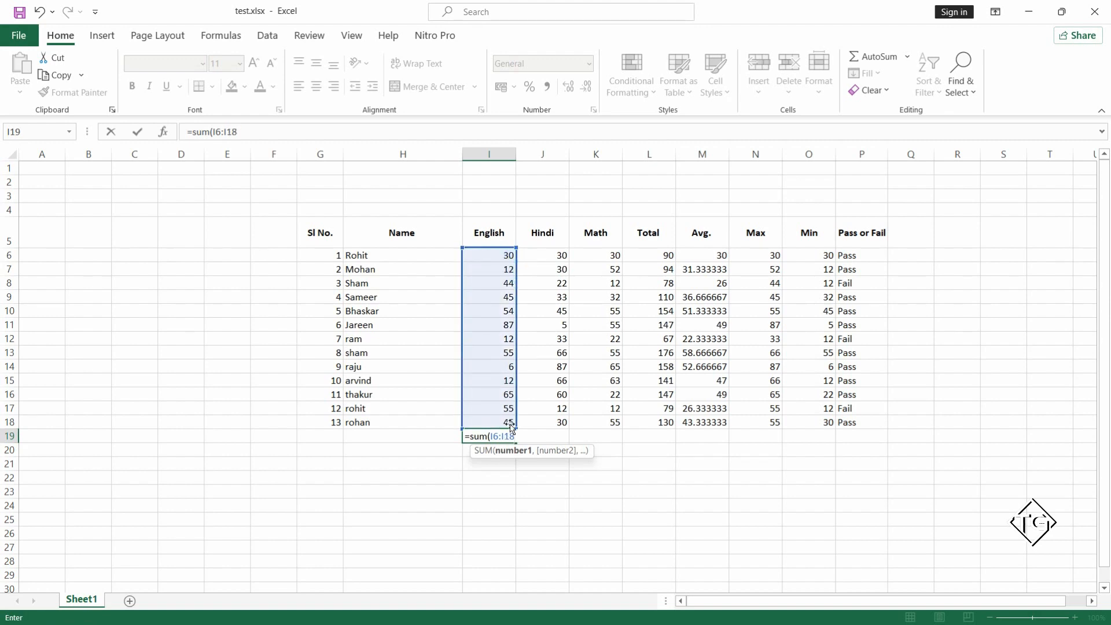
pyautogui.write(')')
pyautogui.press('Return')
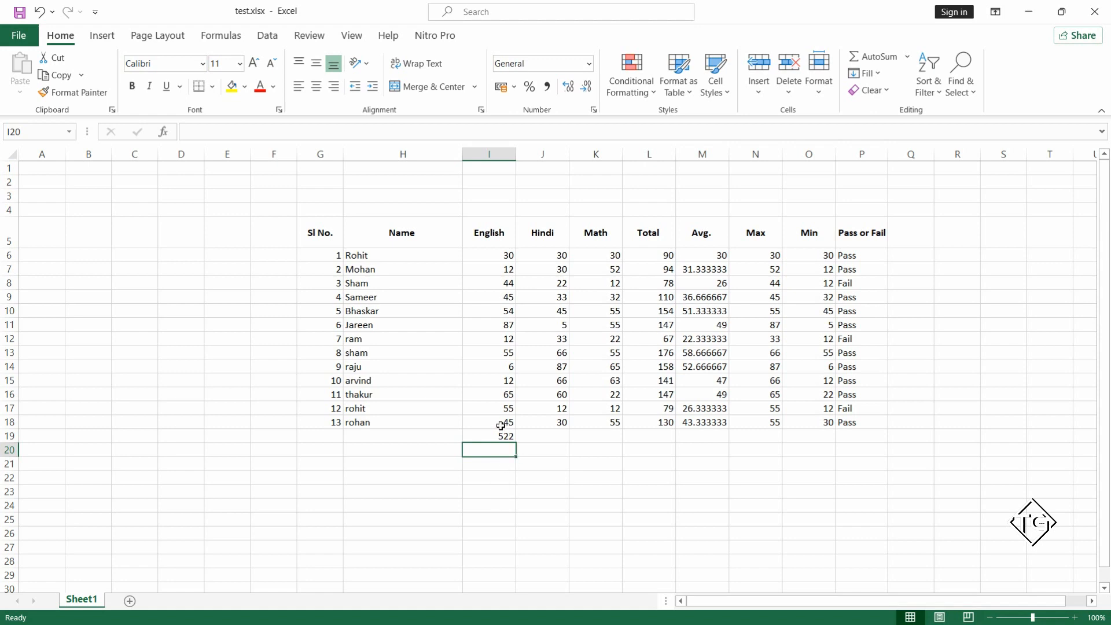
# Delete the English marks total from I19.
pyautogui.click(501, 436)
pyautogui.press('Delete')
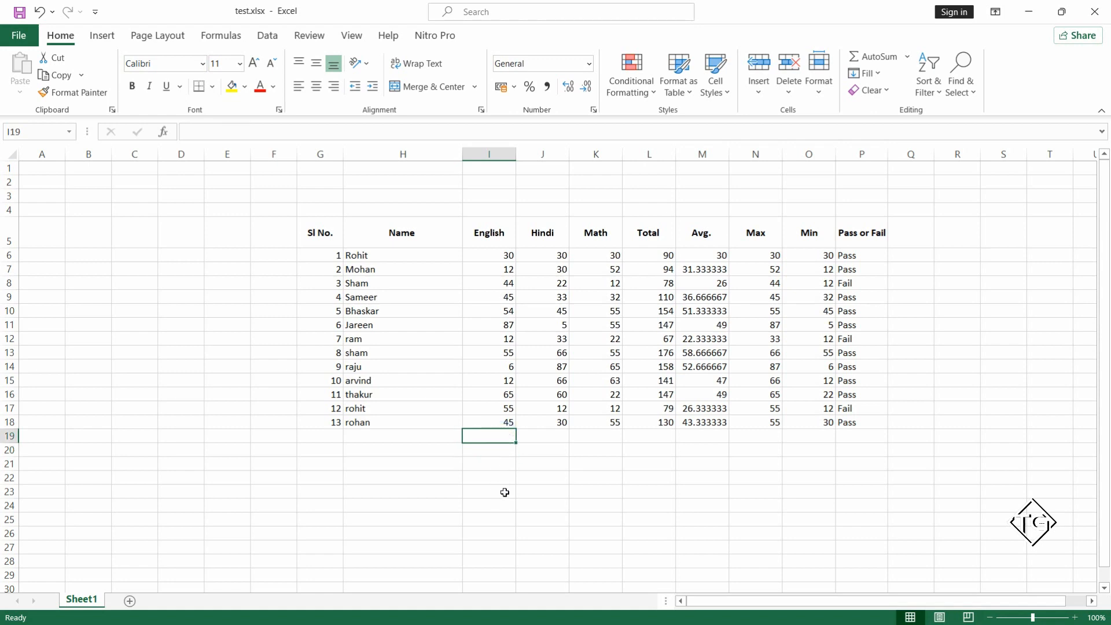
pyautogui.click(449, 475)
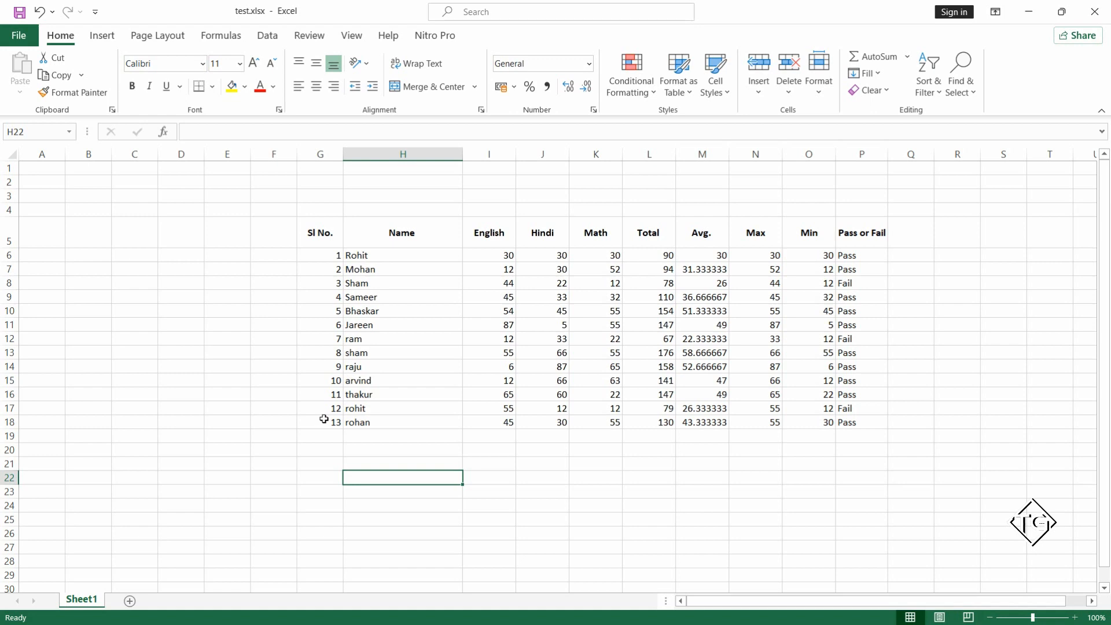
# Apply All Borders to the whole marks table, G5:P18, including the header row.
pyautogui.moveTo(324, 418); pyautogui.dragTo(864, 218)
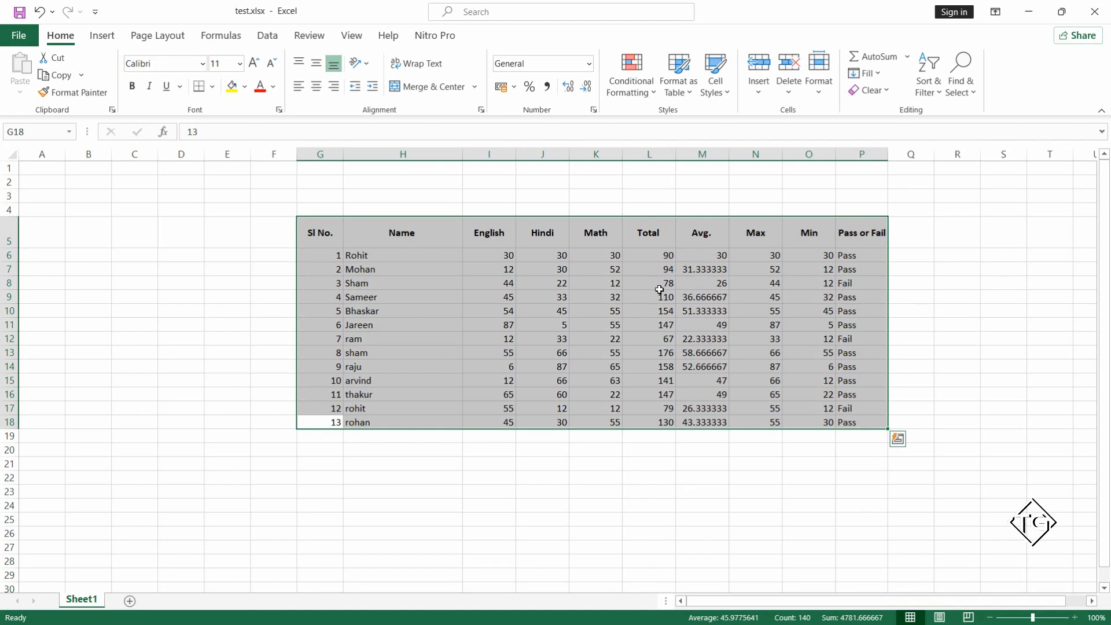
pyautogui.click(67, 34)
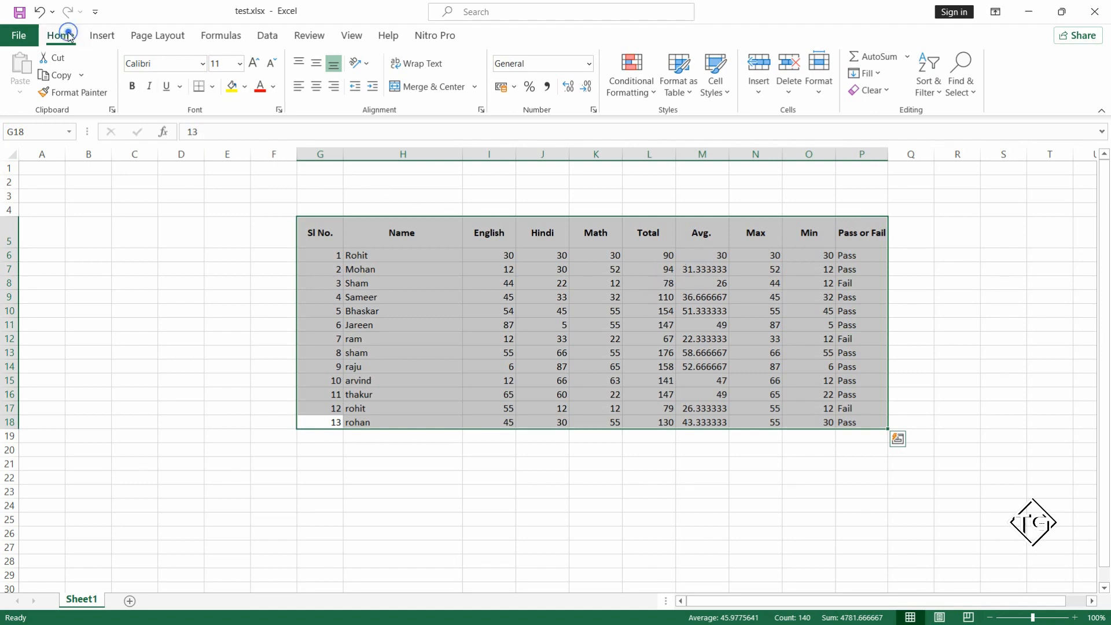
pyautogui.click(214, 87)
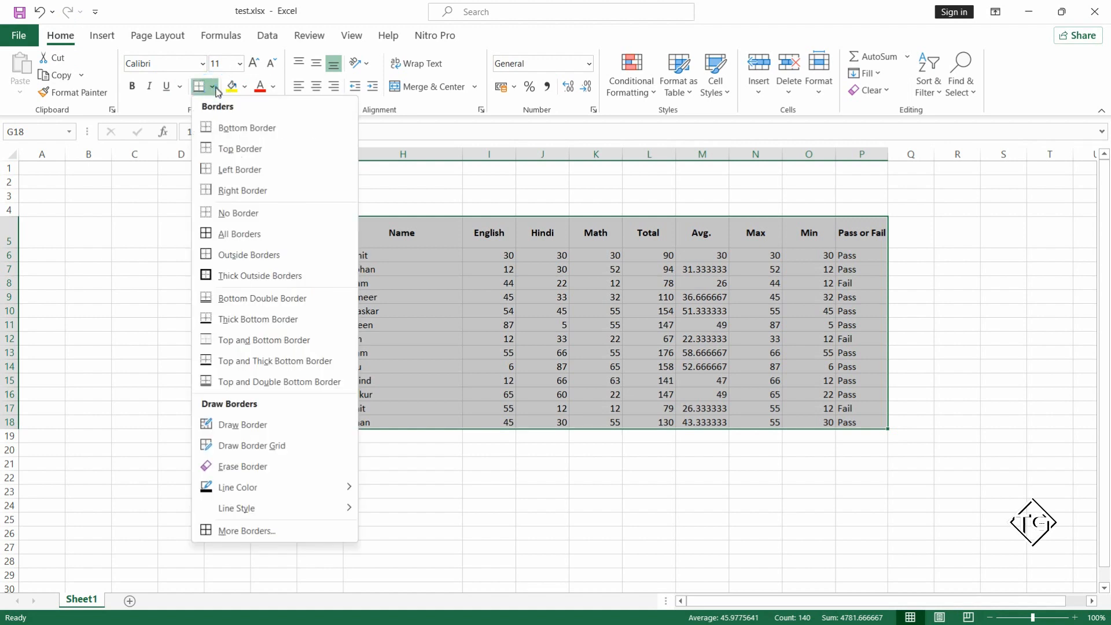
pyautogui.click(278, 233)
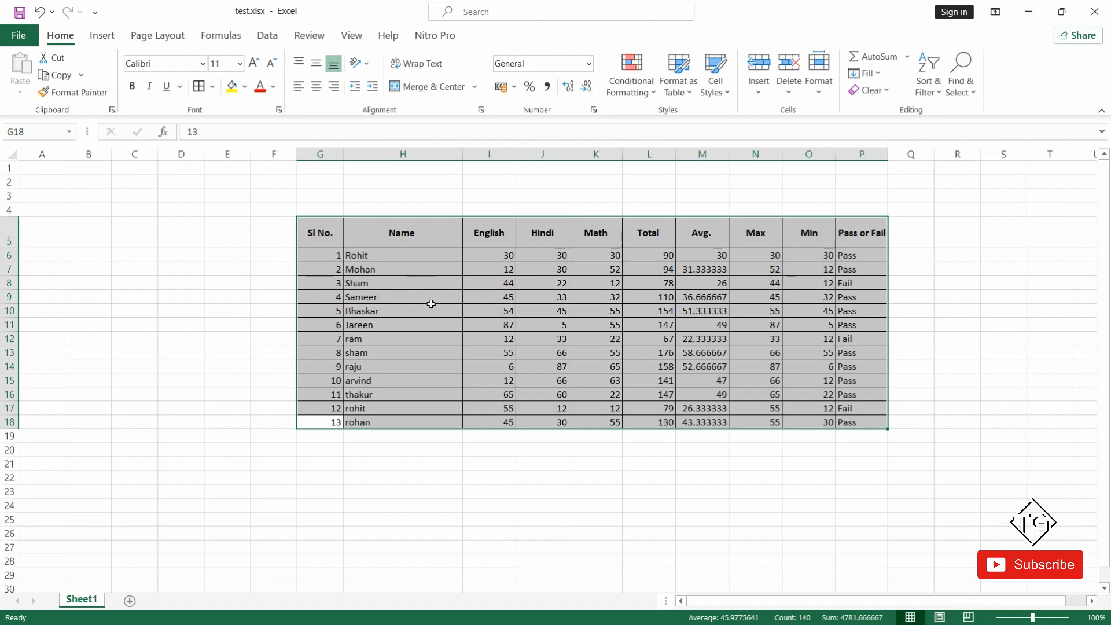
pyautogui.click(533, 321)
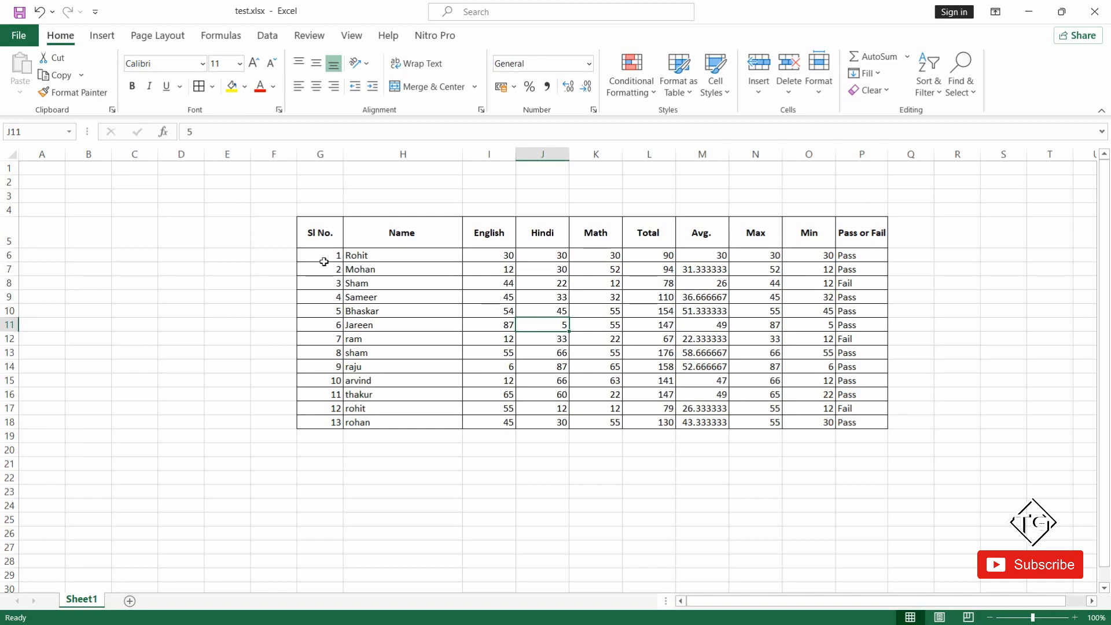
# Check the print preview of the marks sheet and return to the worksheet.
pyautogui.click(11, 36)
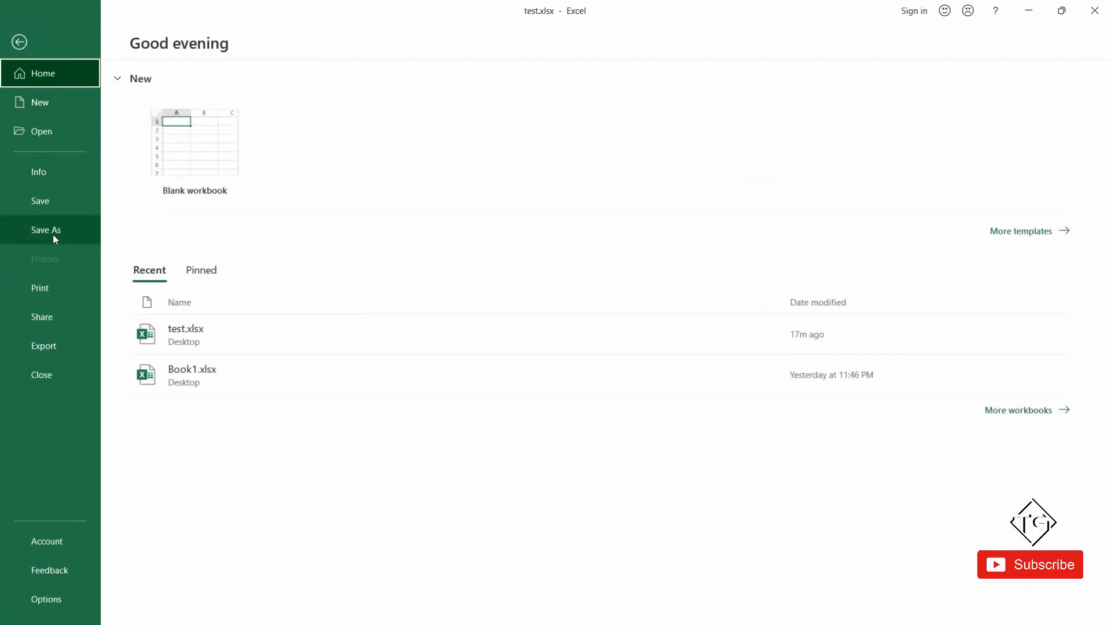
pyautogui.click(55, 284)
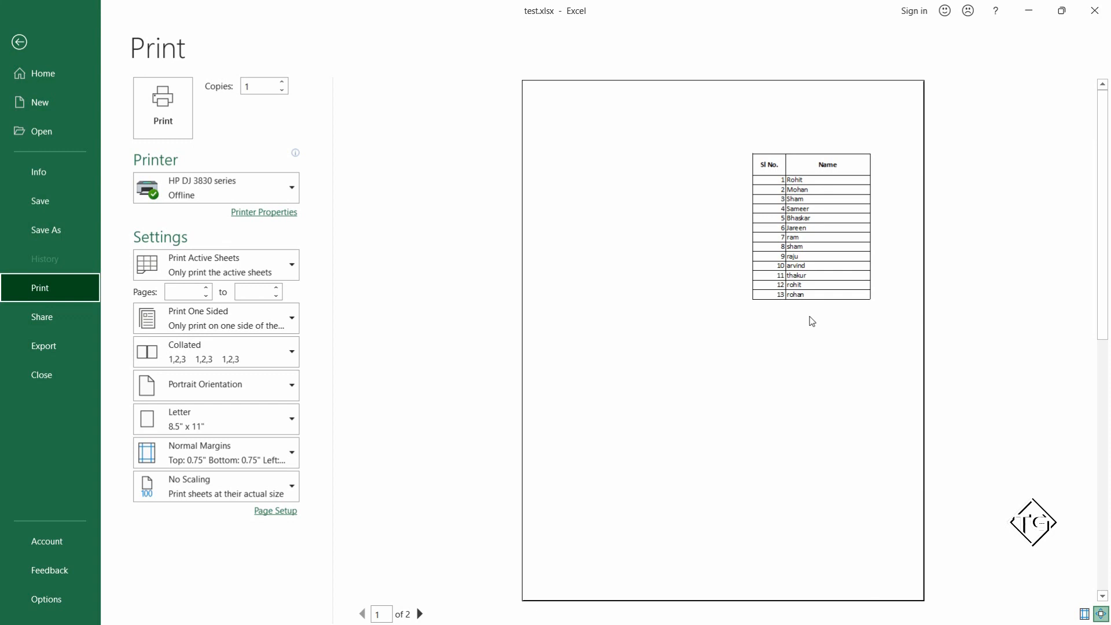
pyautogui.press('Escape')
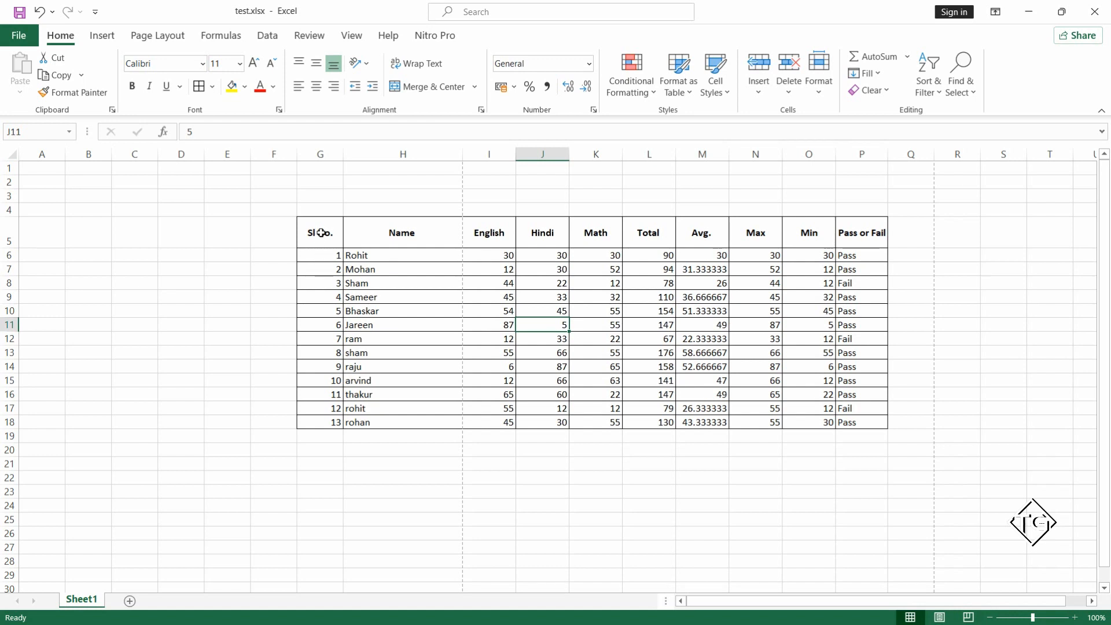
# Select the whole marks table G5:P18 and set the page to Landscape orientation with A4 paper size.
pyautogui.moveTo(321, 232); pyautogui.dragTo(848, 421)
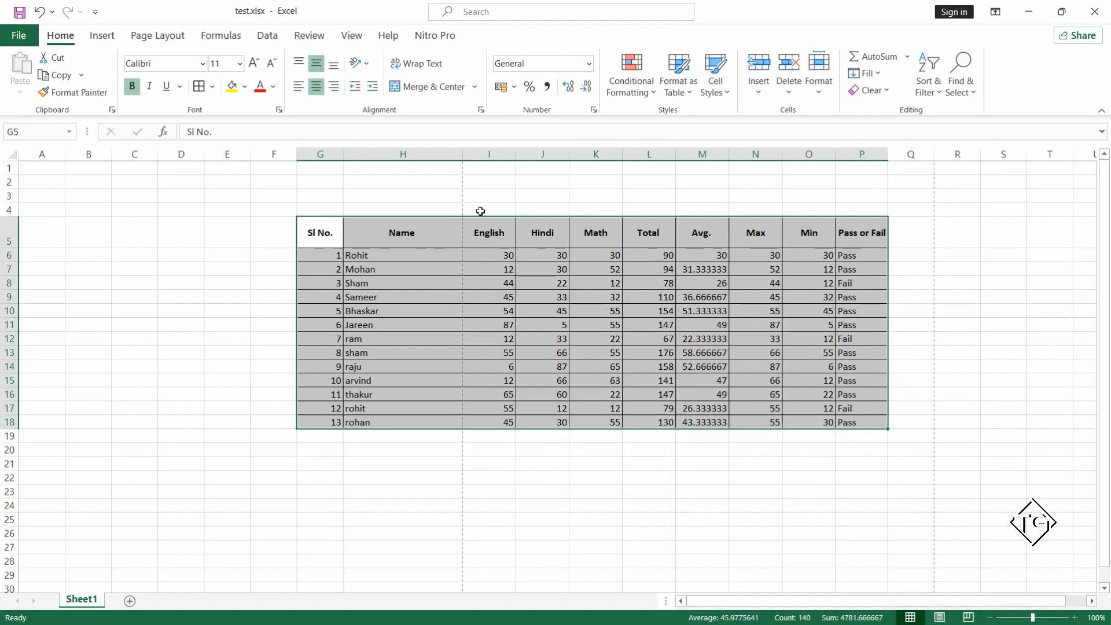
pyautogui.click(174, 36)
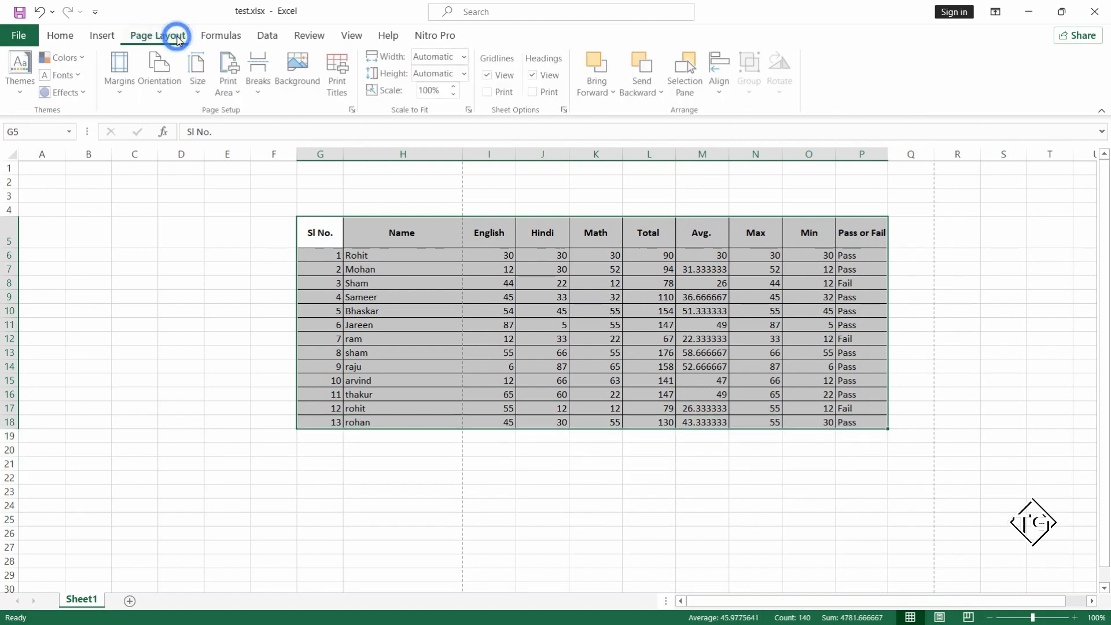
pyautogui.click(161, 85)
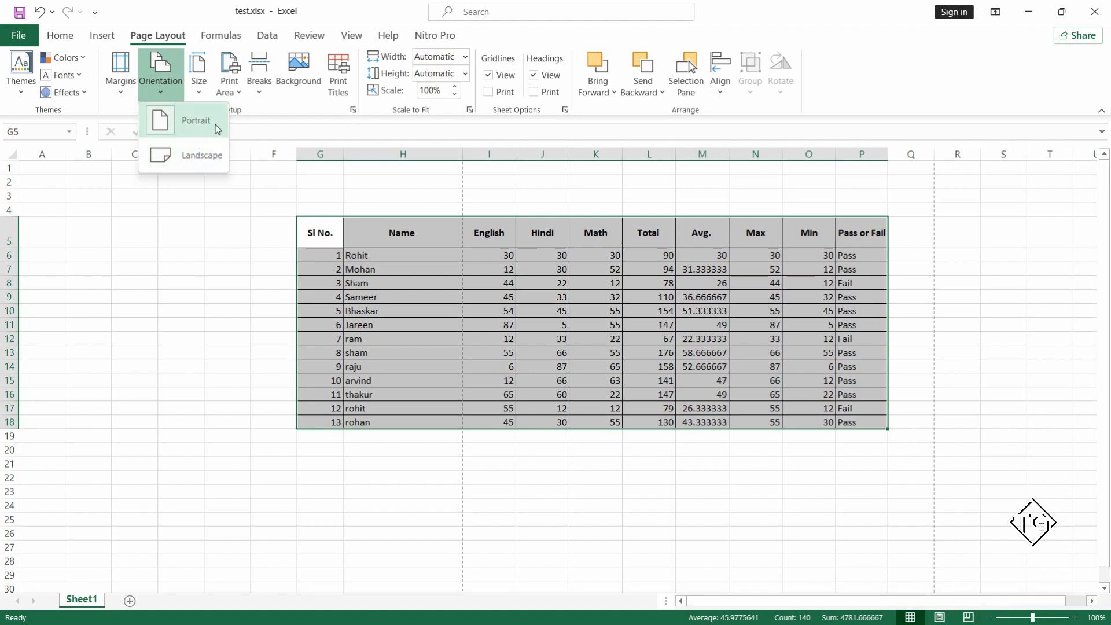
pyautogui.click(200, 162)
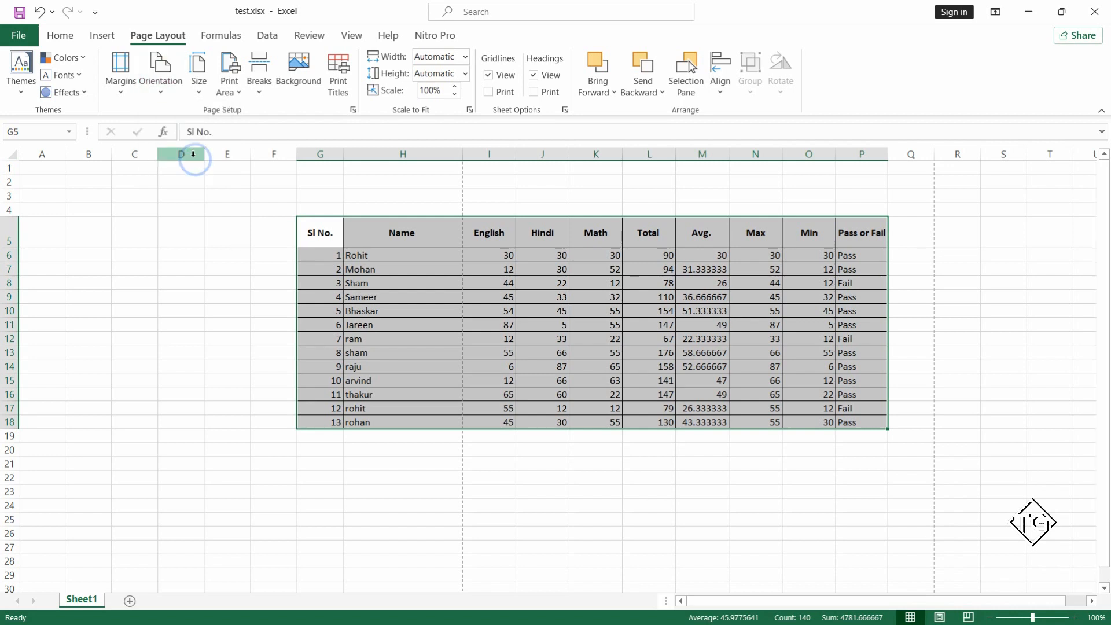
pyautogui.click(200, 93)
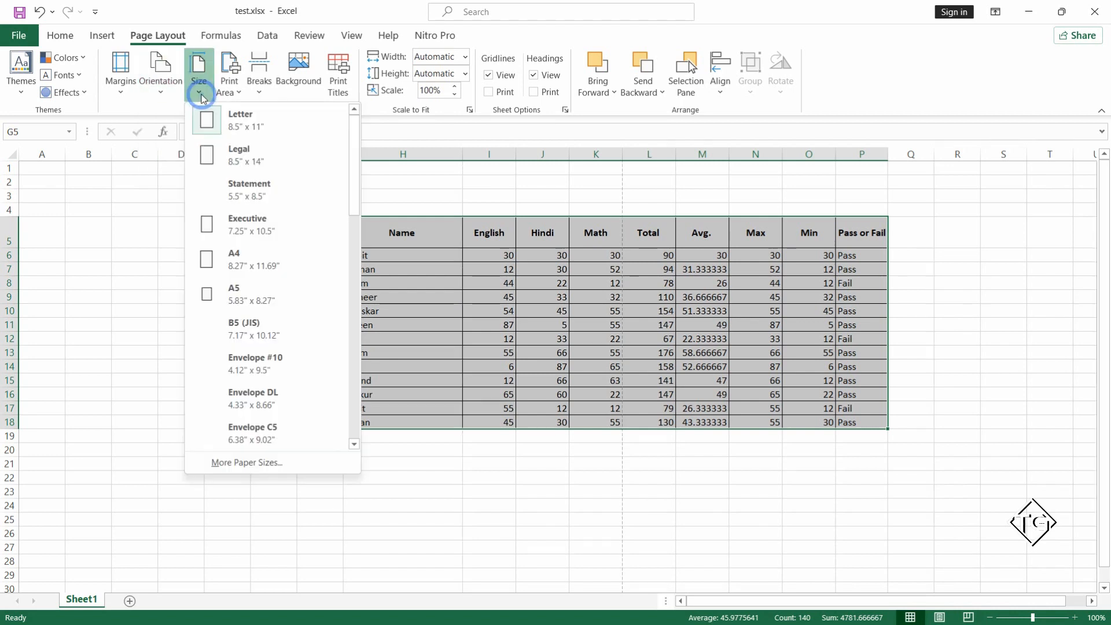
pyautogui.click(251, 258)
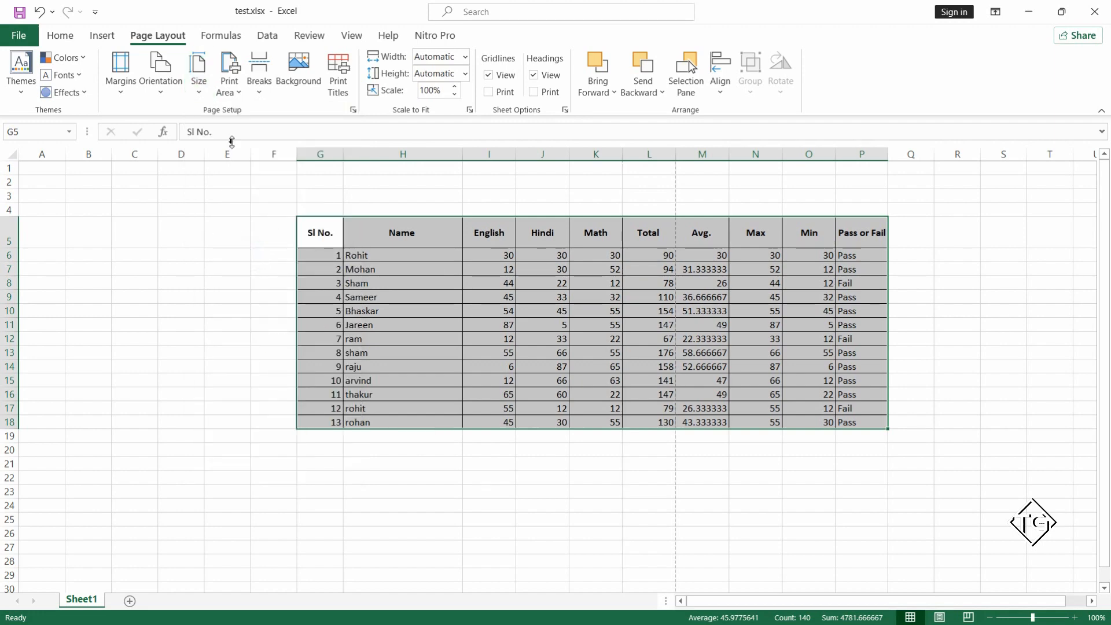
# Set the selected marks table G5:P18 as the print area and deselect it.
pyautogui.click(240, 97)
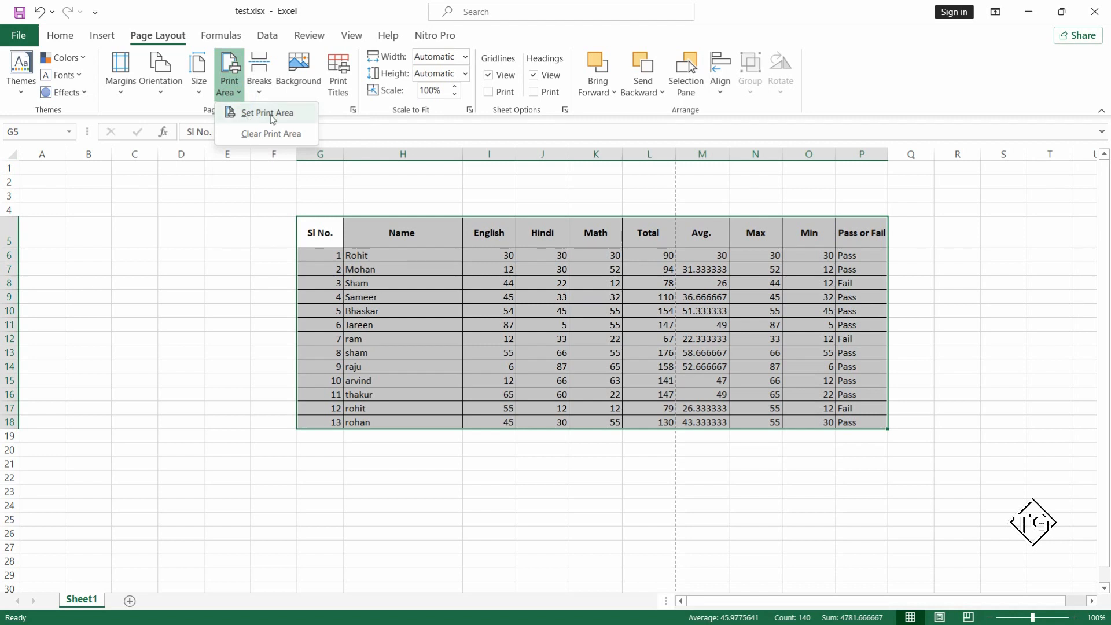
pyautogui.click(291, 115)
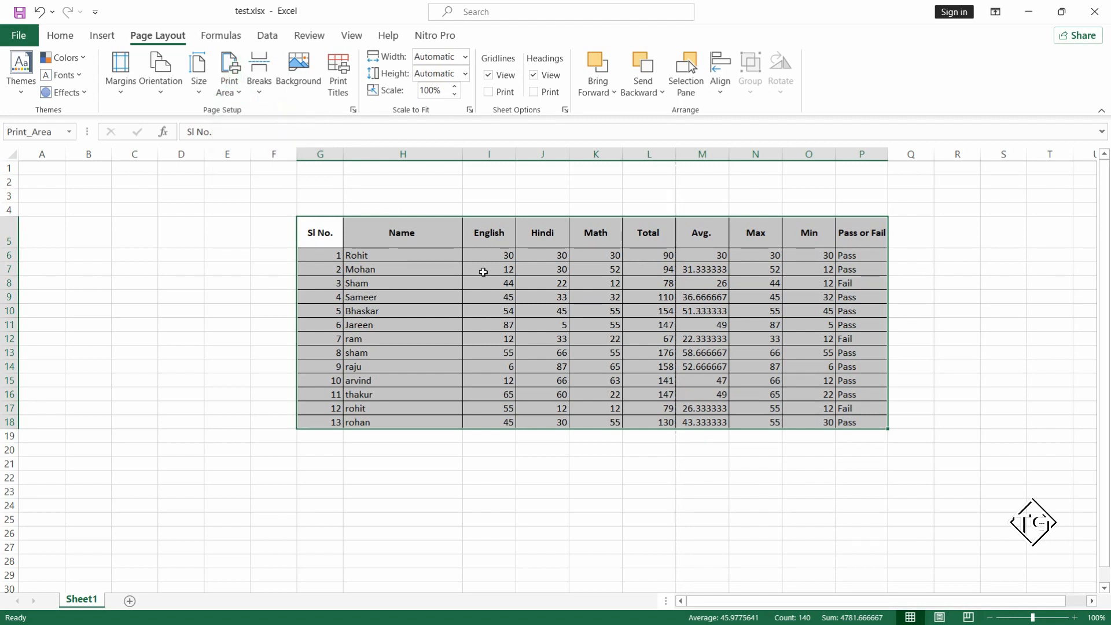
pyautogui.click(483, 272)
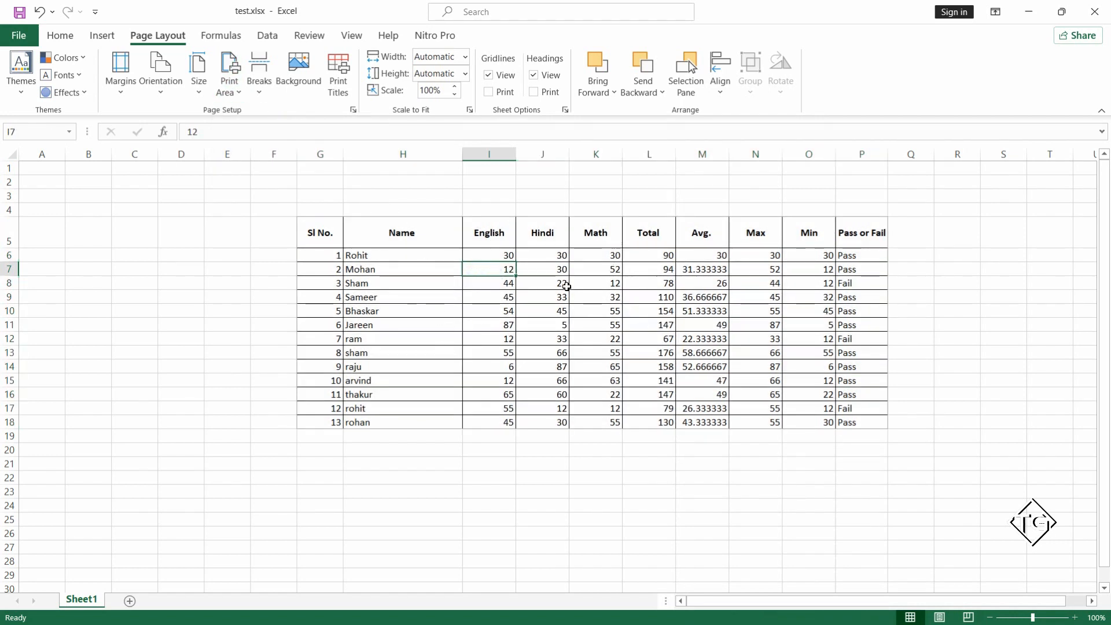
# Review the marks table's print preview with the new page setup, and return to the worksheet.
pyautogui.click(23, 37)
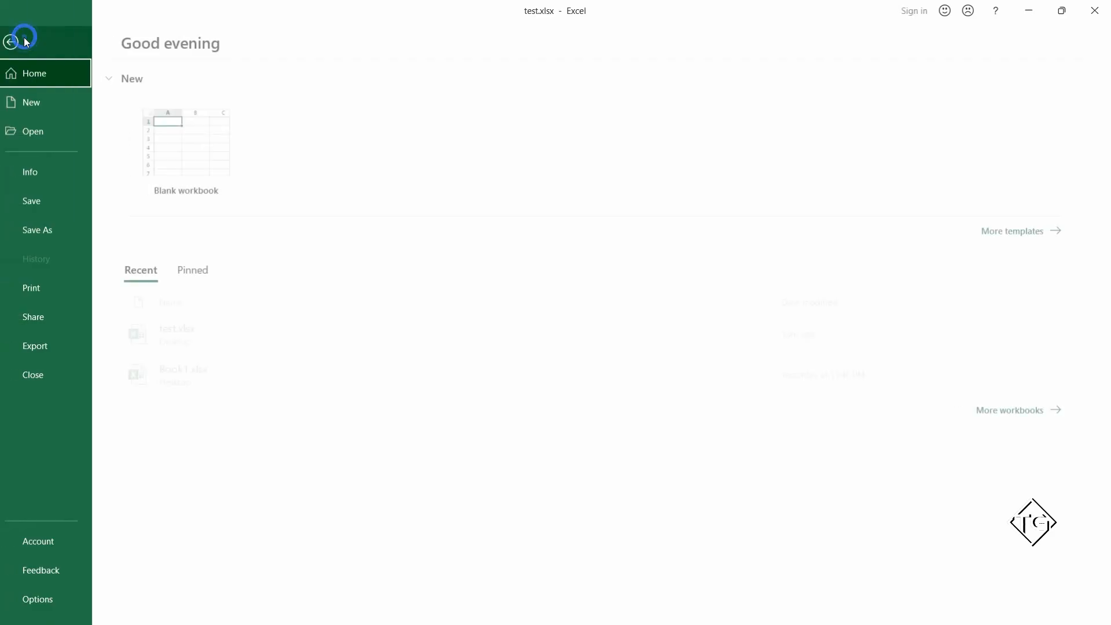
pyautogui.click(53, 286)
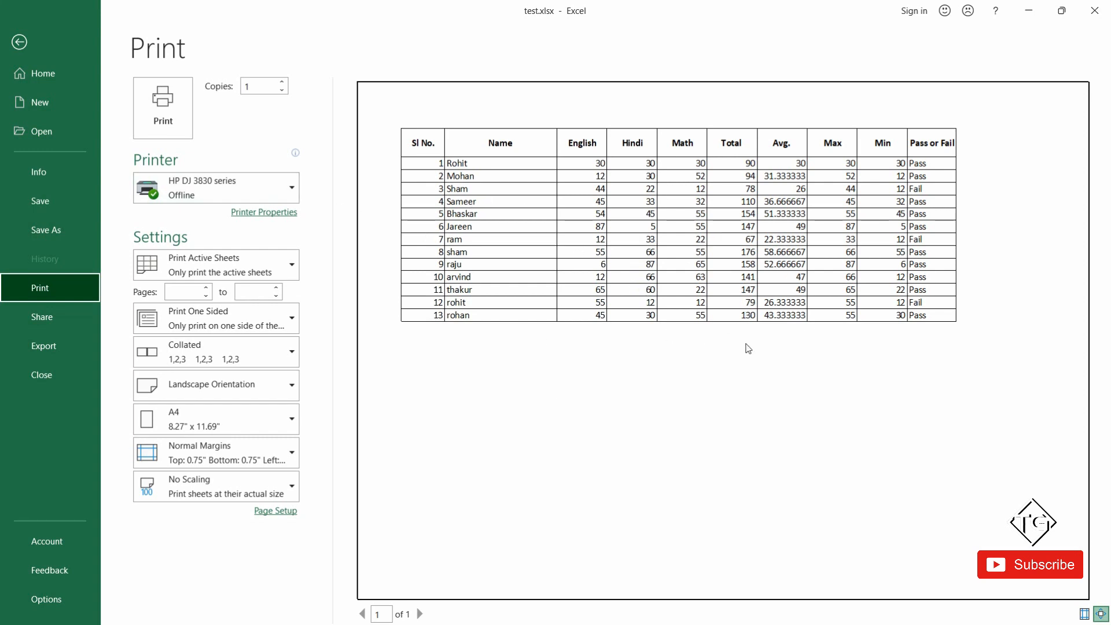
pyautogui.press('Escape')
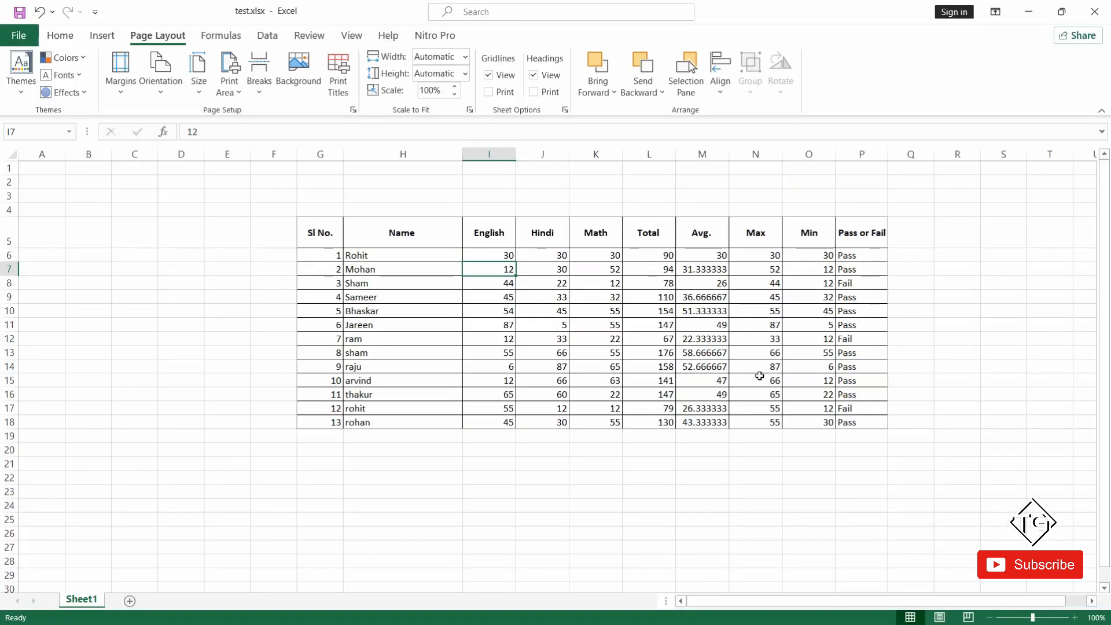
pyautogui.click(462, 464)
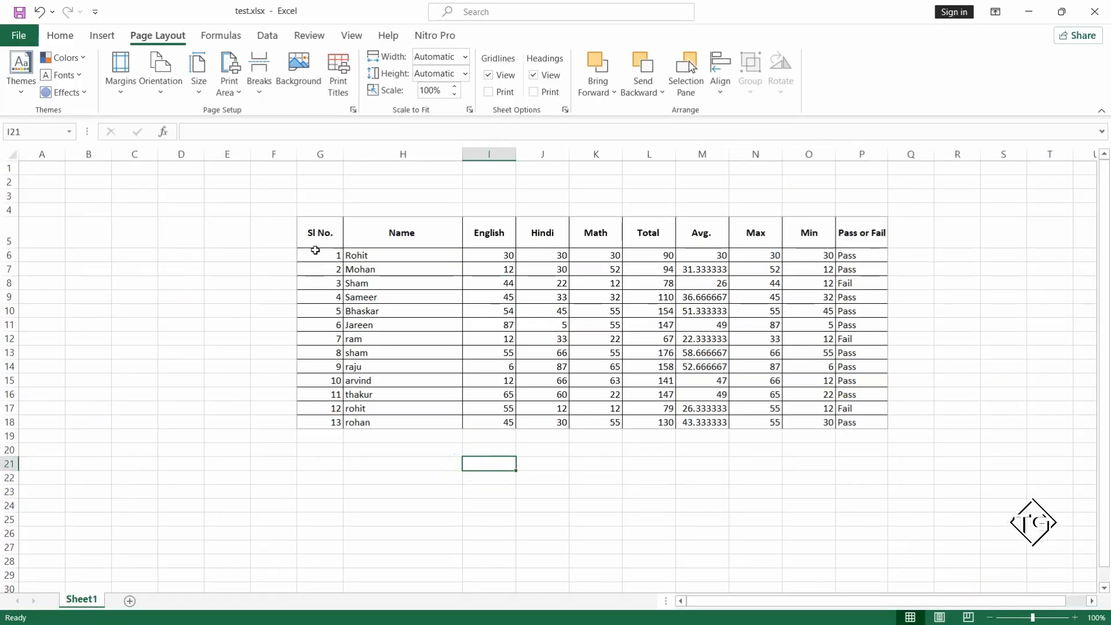
pyautogui.moveTo(330, 232)
pyautogui.mouseDown()
pyautogui.moveTo(531, 325)
pyautogui.moveTo(927, 468)
pyautogui.moveTo(866, 461)
pyautogui.moveTo(862, 425)
pyautogui.mouseUp()
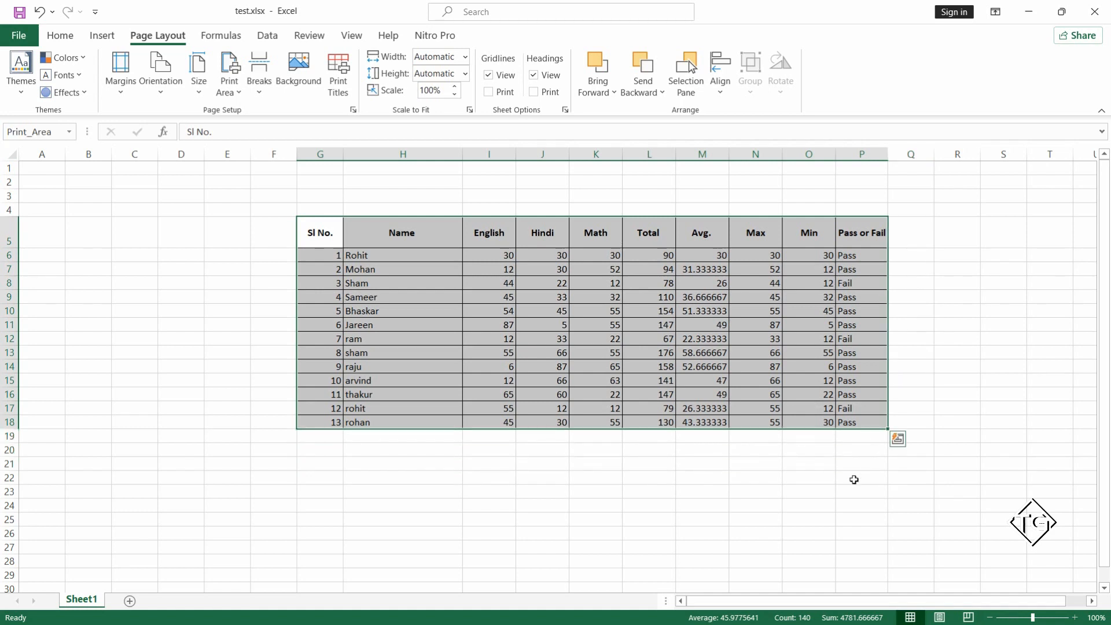
pyautogui.click(807, 491)
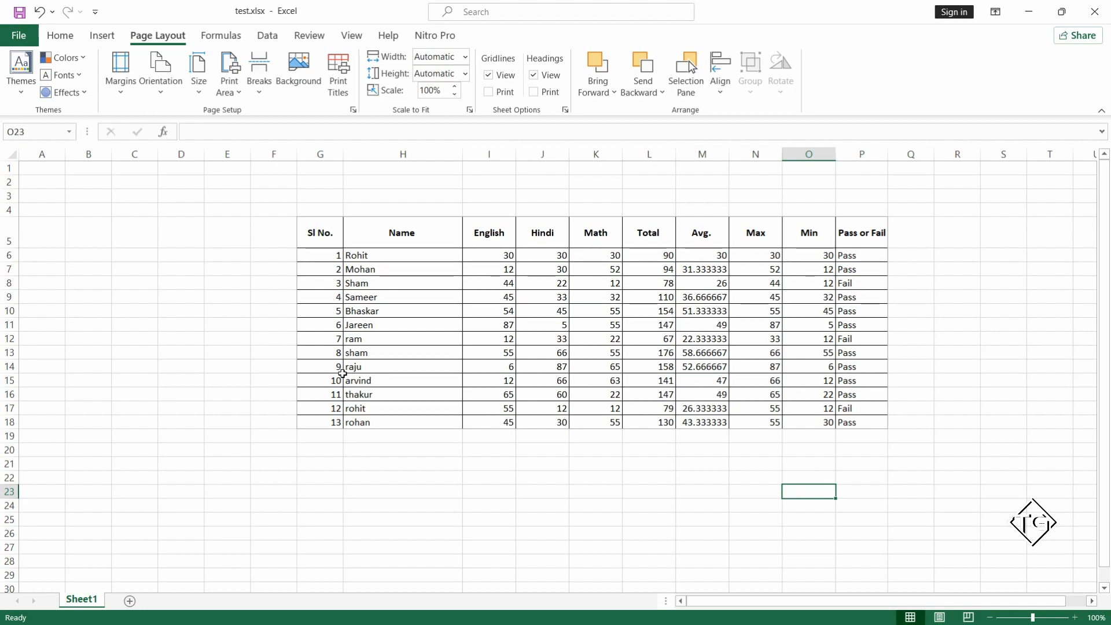
pyautogui.click(333, 460)
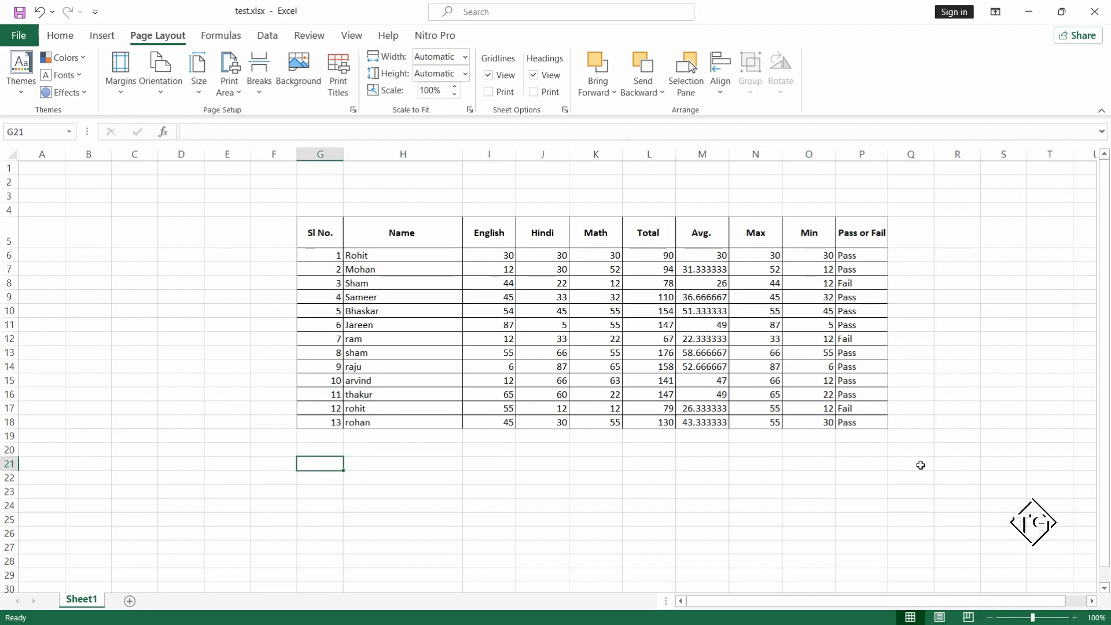
pyautogui.click(865, 462)
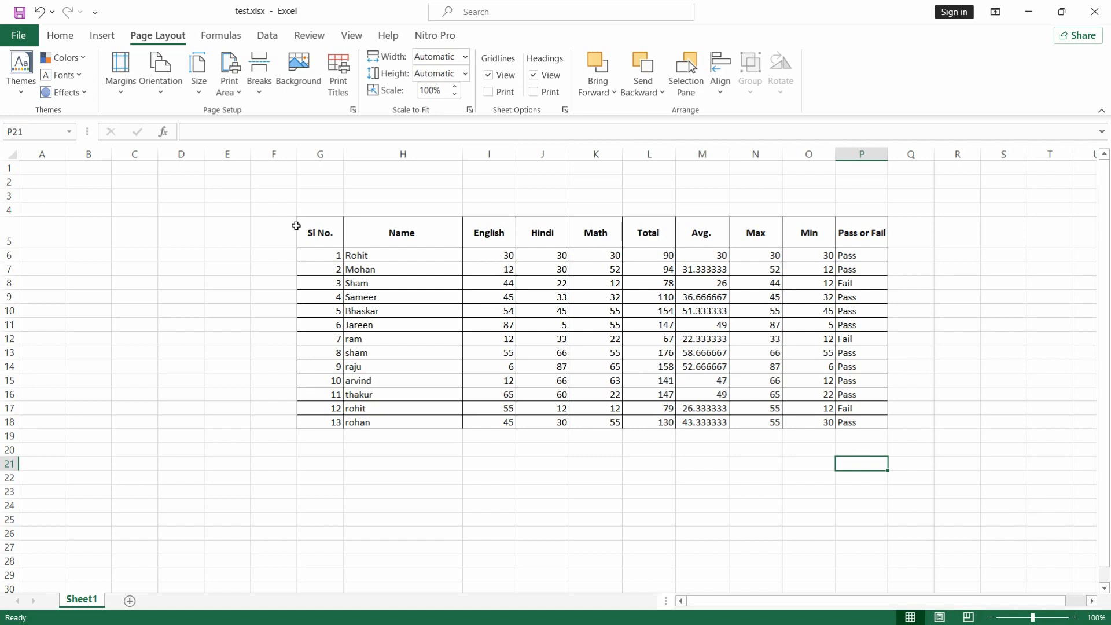
pyautogui.click(319, 211)
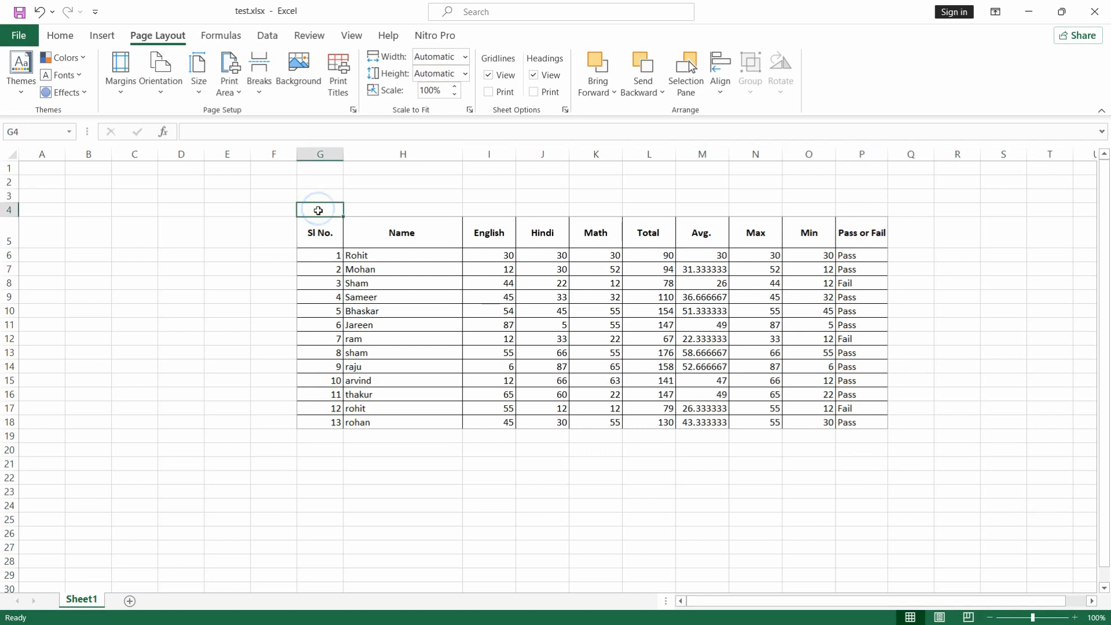
pyautogui.click(323, 474)
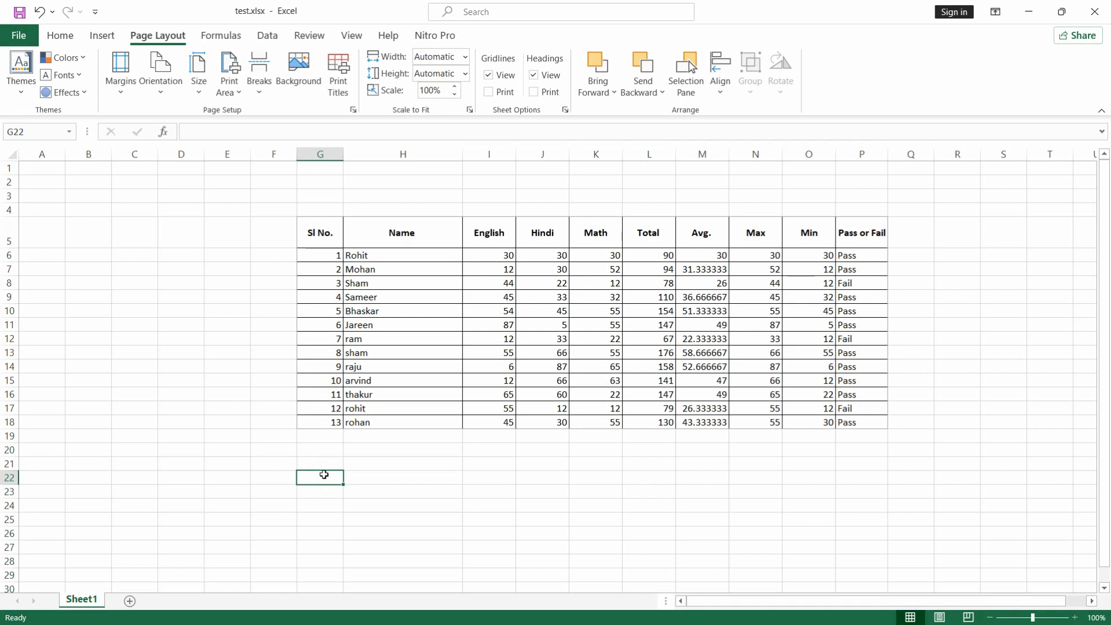
pyautogui.click(869, 466)
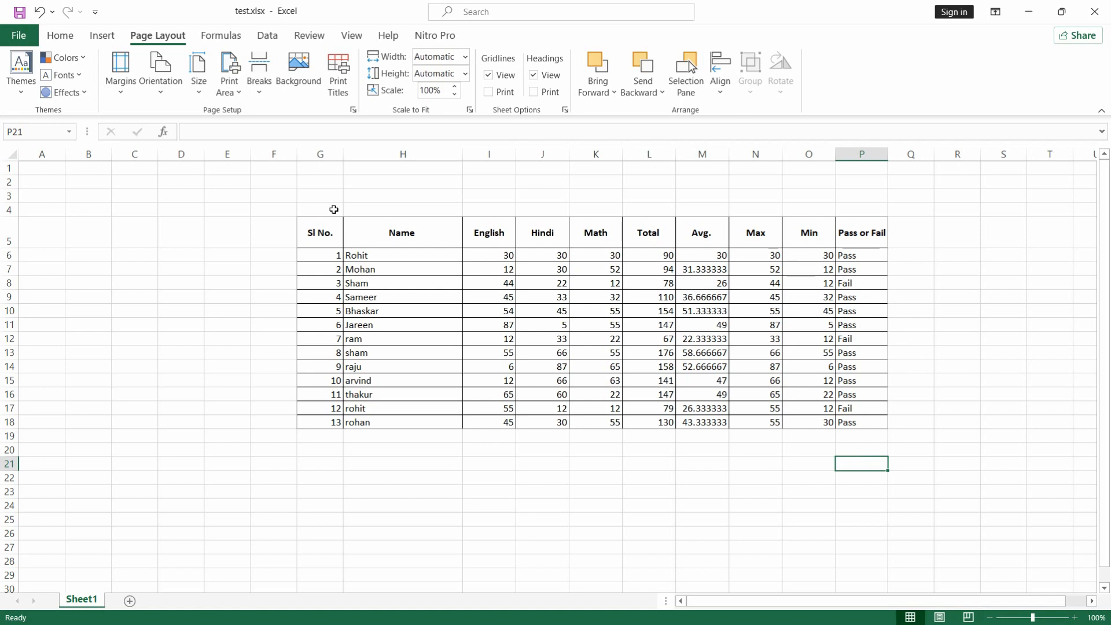
pyautogui.moveTo(312, 196); pyautogui.dragTo(897, 503)
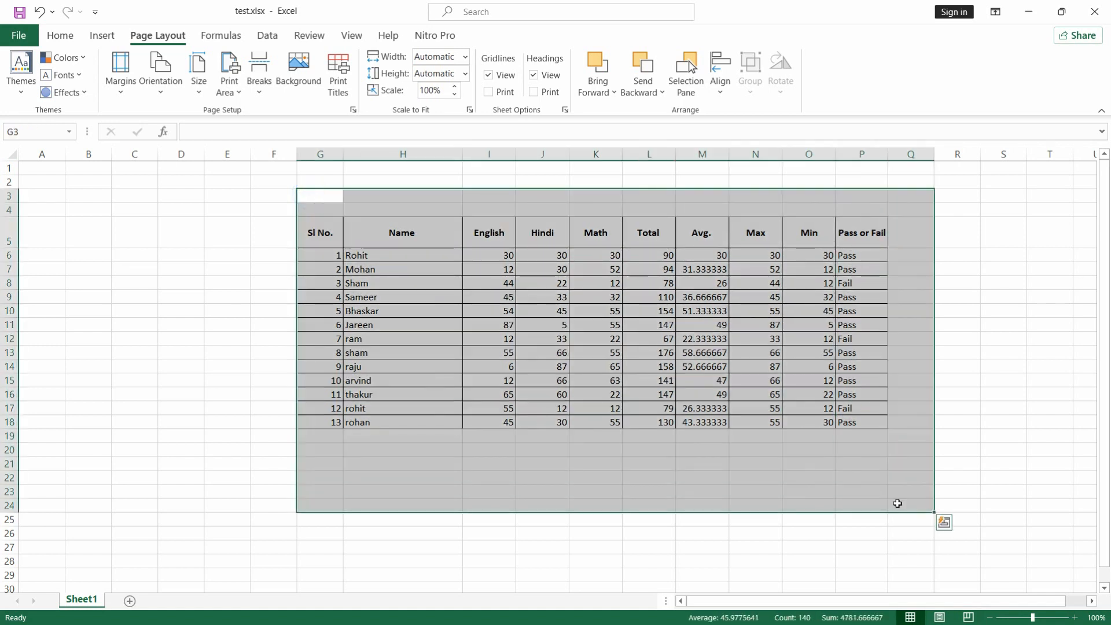
pyautogui.click(777, 490)
pyautogui.click(692, 466)
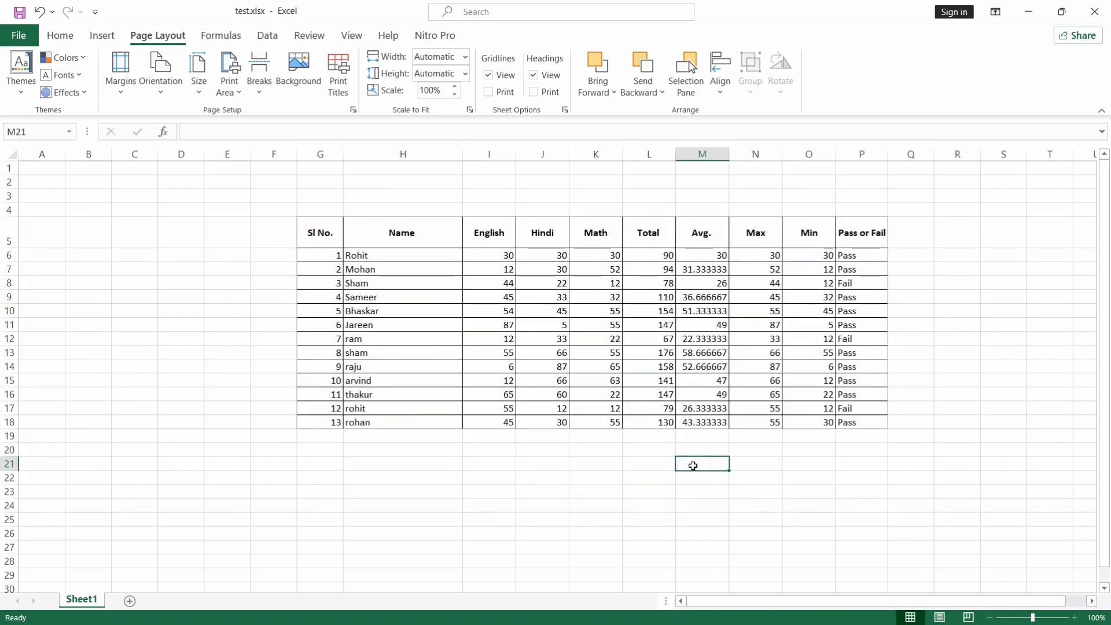